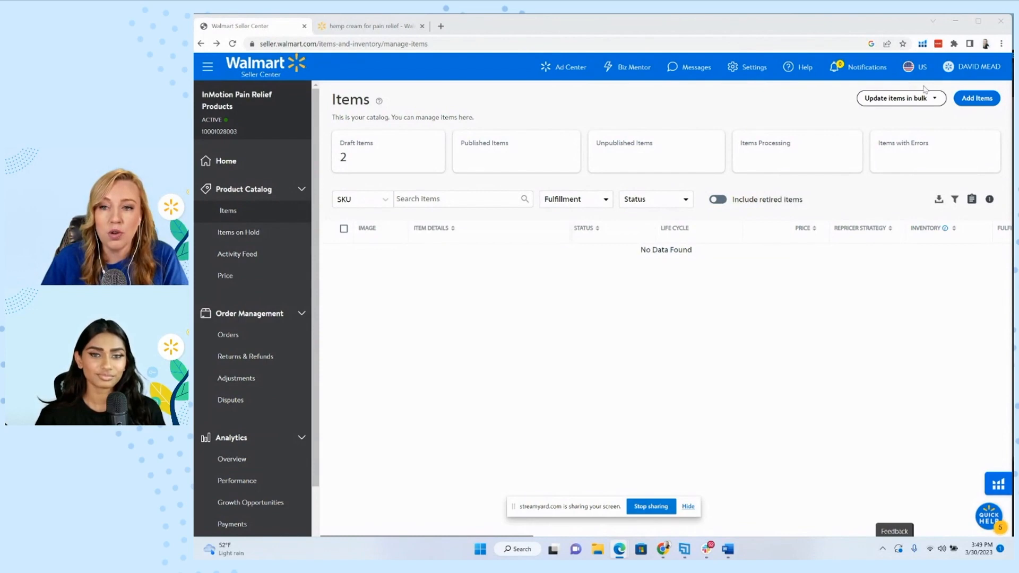
click(935, 100)
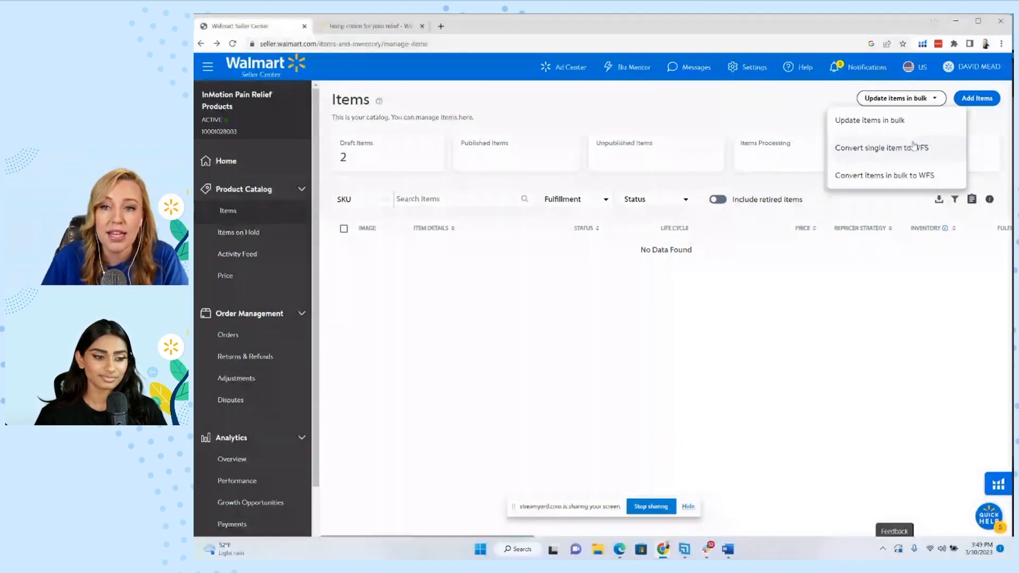
click(837, 98)
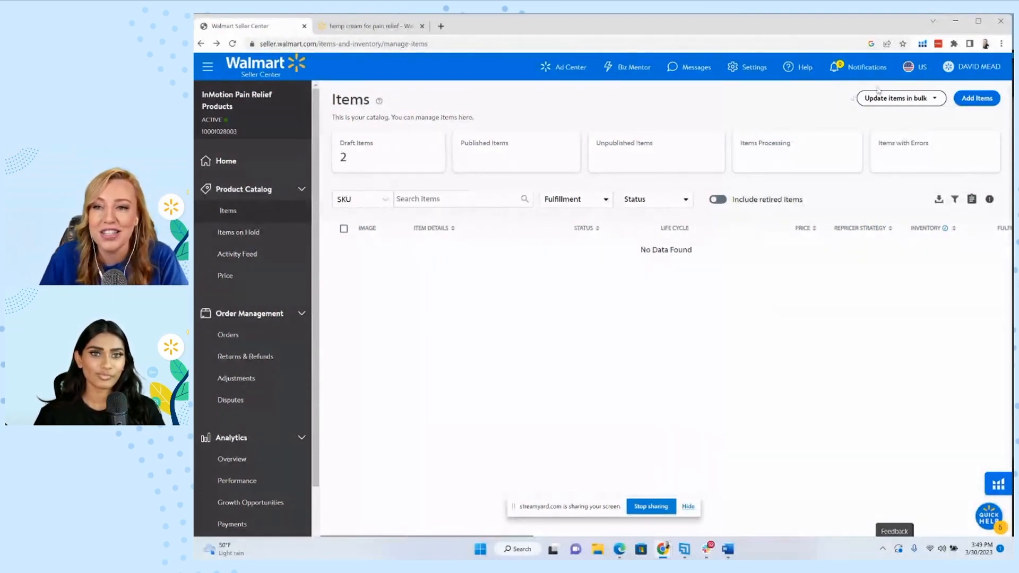
- Start adding items to the catalog and open the form for creating a new item
click(978, 101)
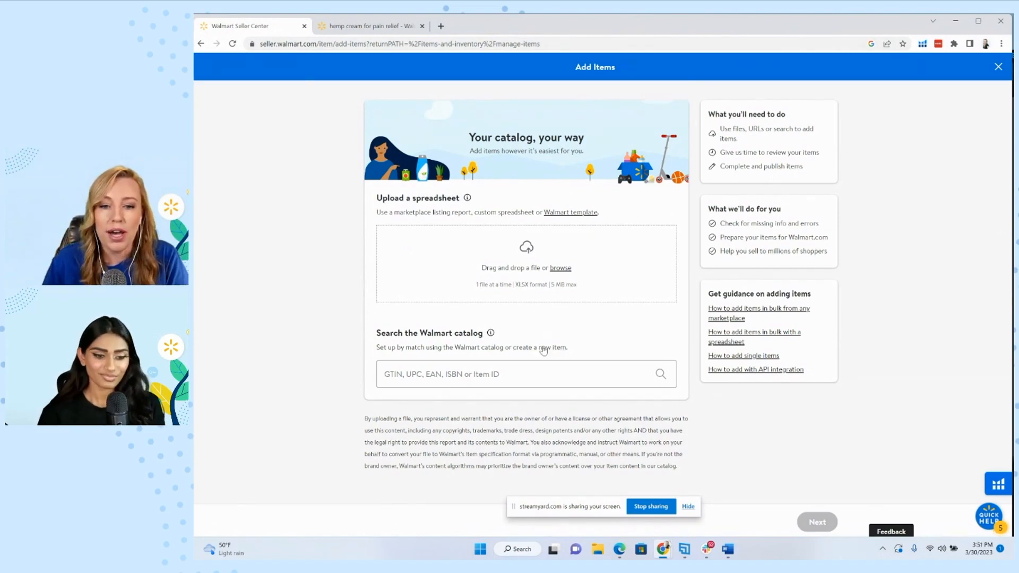
click(544, 349)
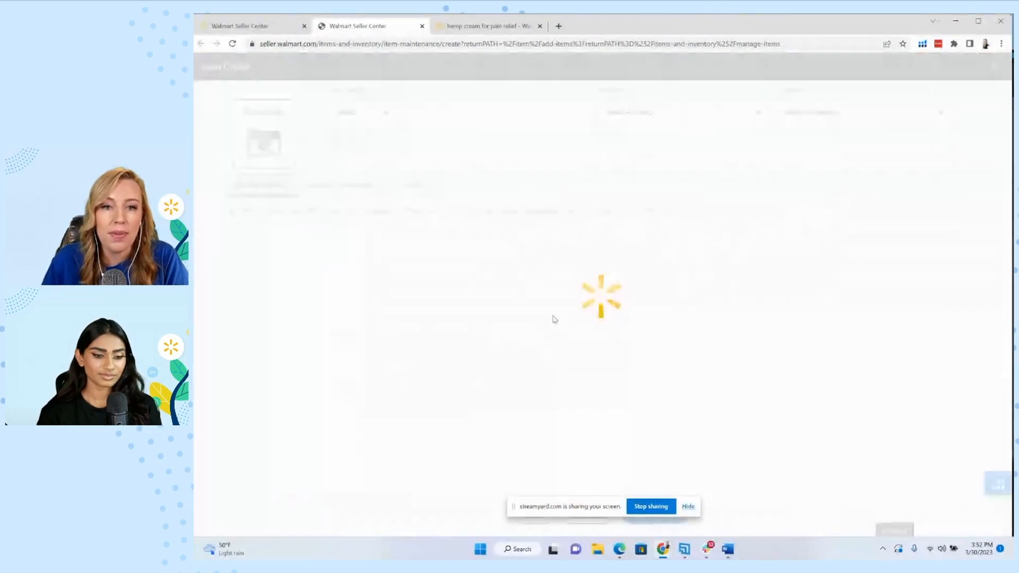
click(385, 112)
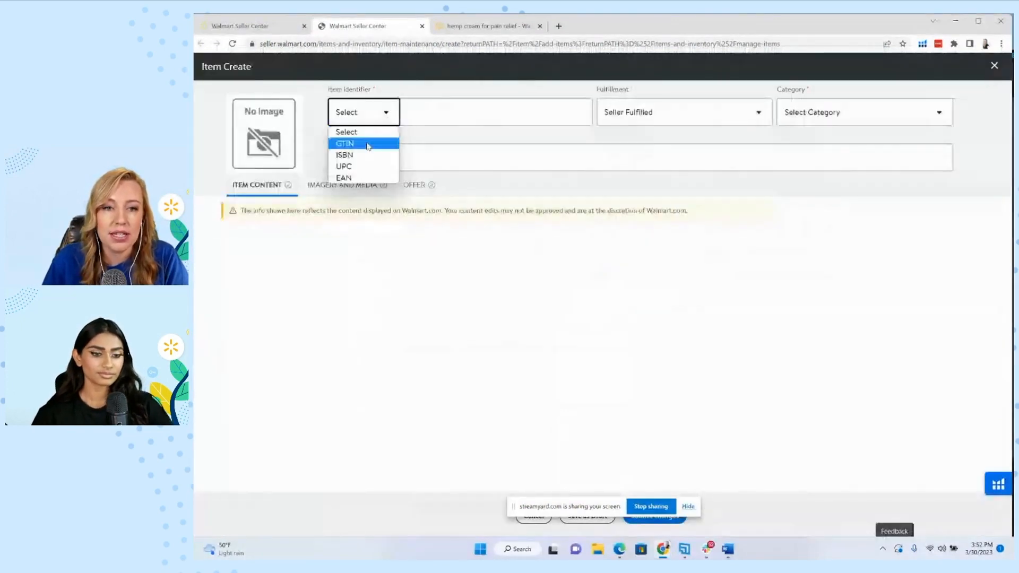
click(358, 170)
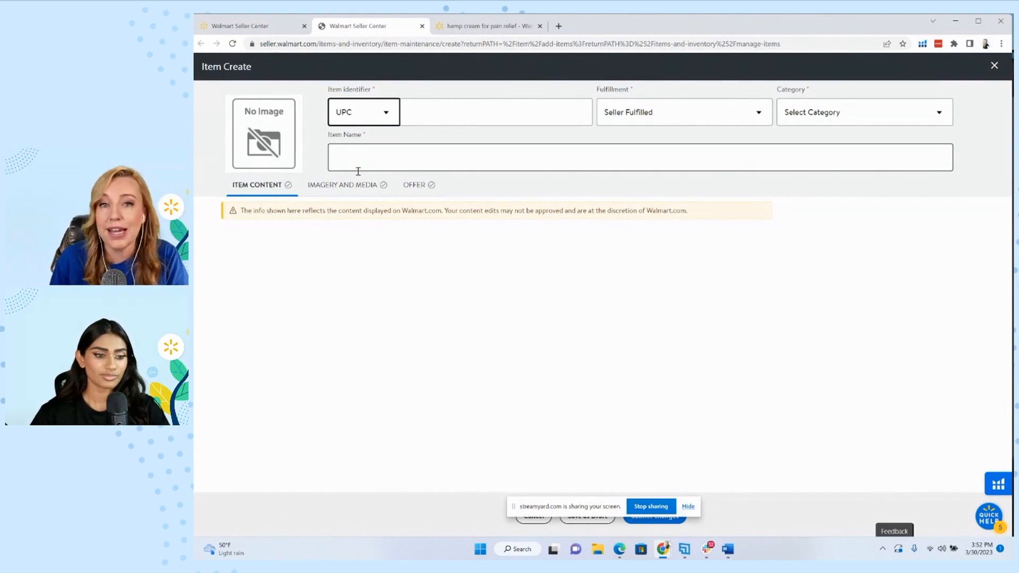
click(411, 113)
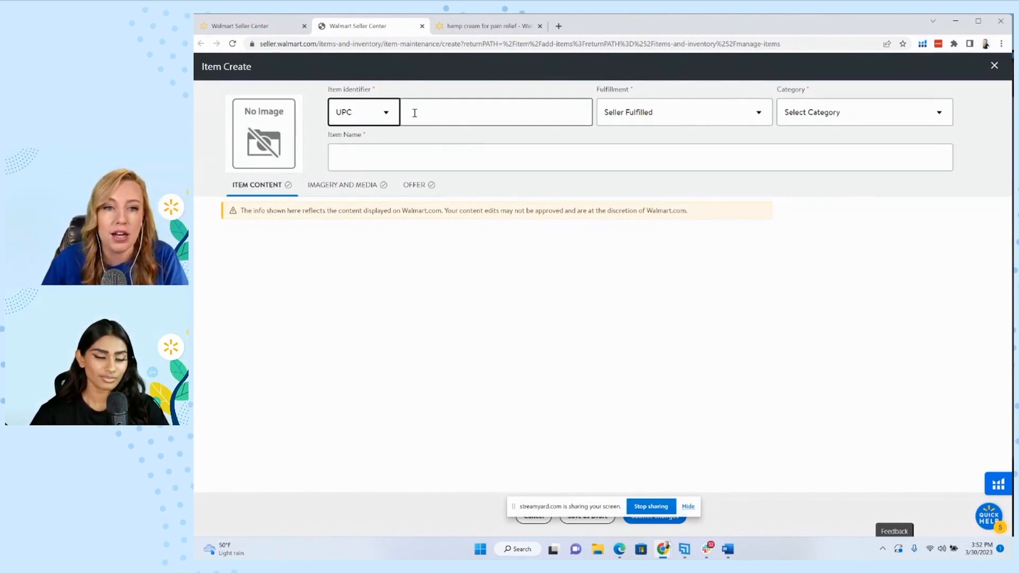
right_click(414, 114)
click(456, 190)
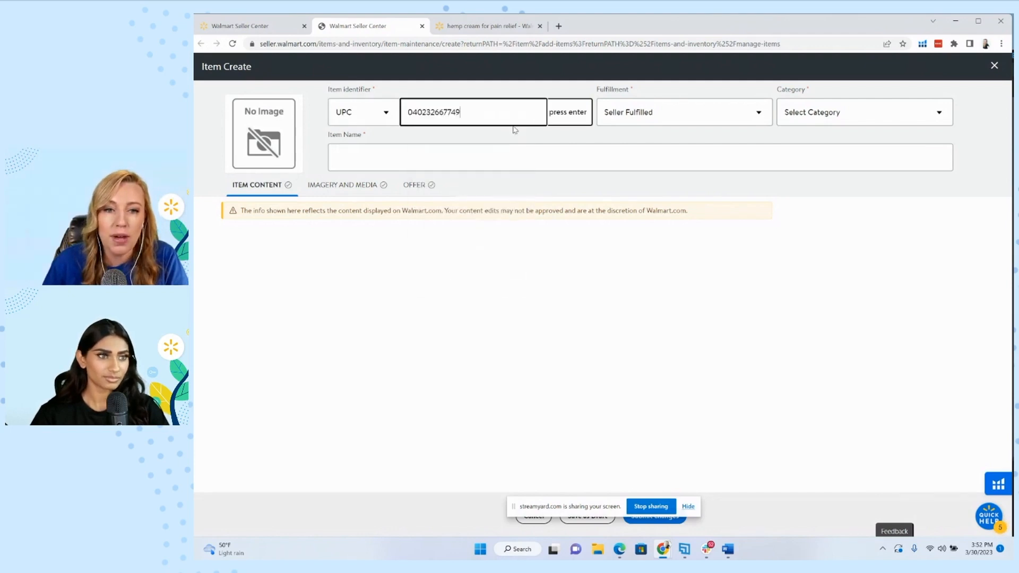
click(568, 121)
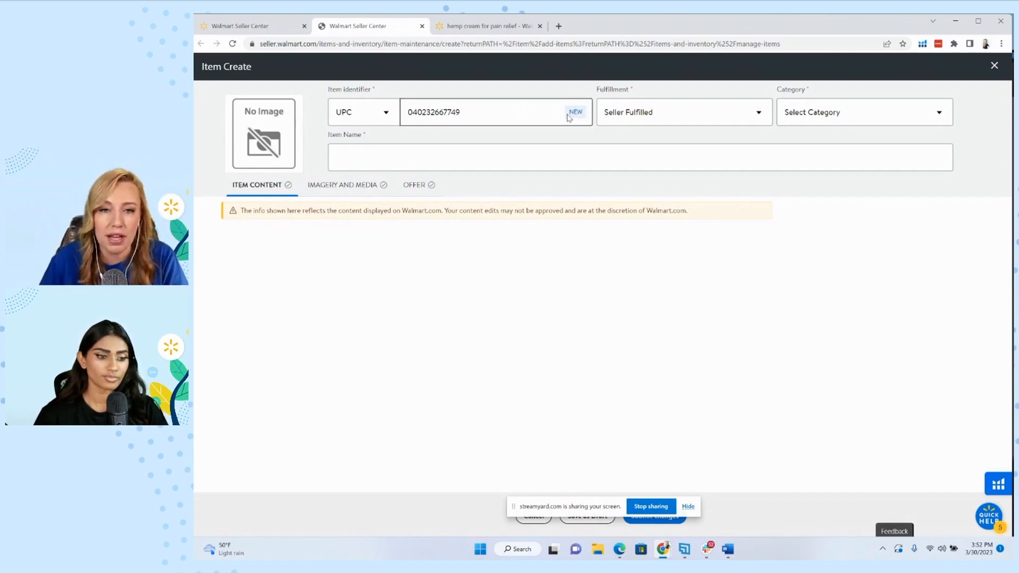
- Set the item's fulfillment to Walmart Fulfilled and its category to Medicine & Supplements
click(655, 113)
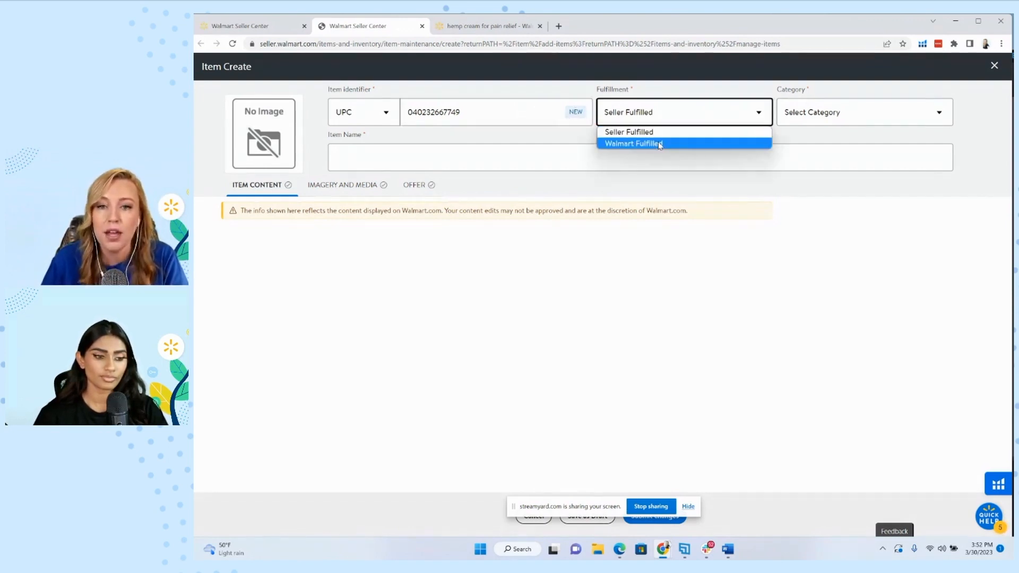
click(658, 144)
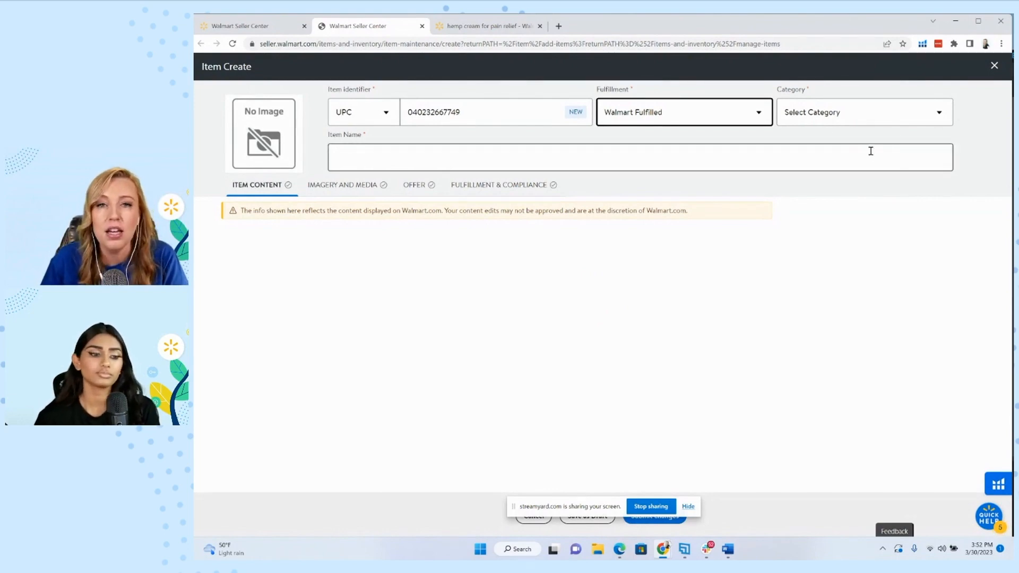
click(866, 114)
scroll(885, 187, down, 4)
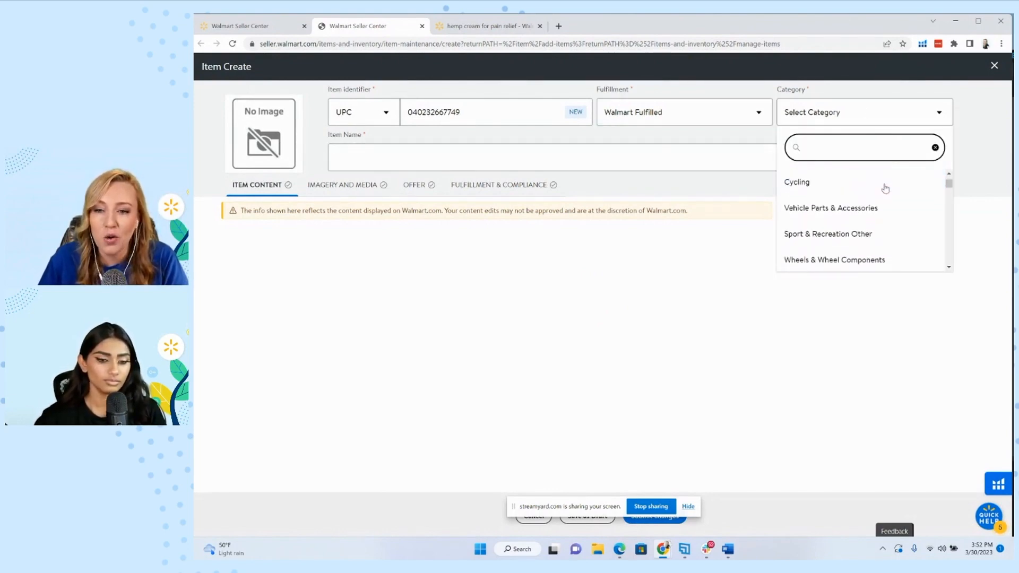
scroll(886, 188, down, 5)
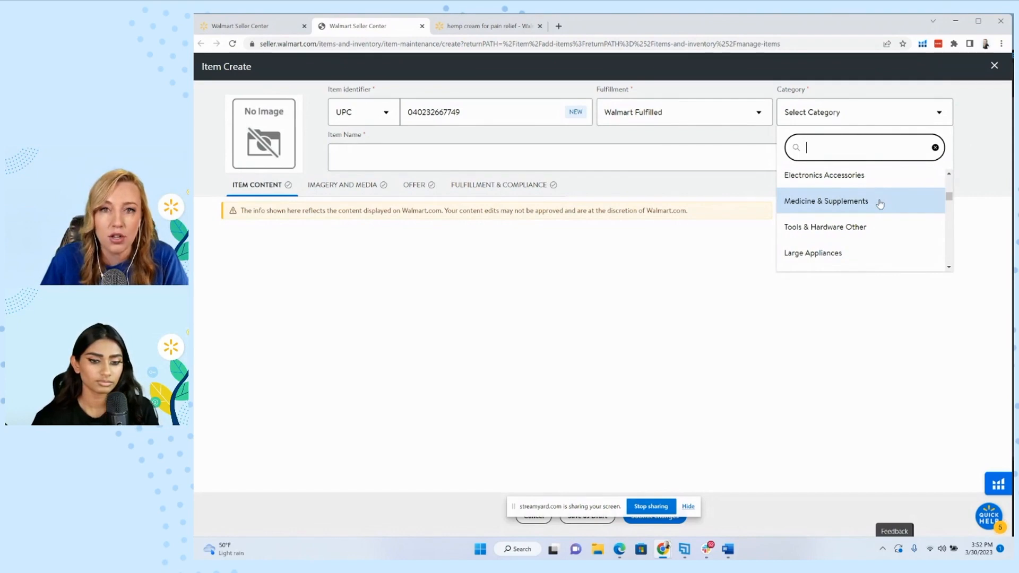
click(880, 204)
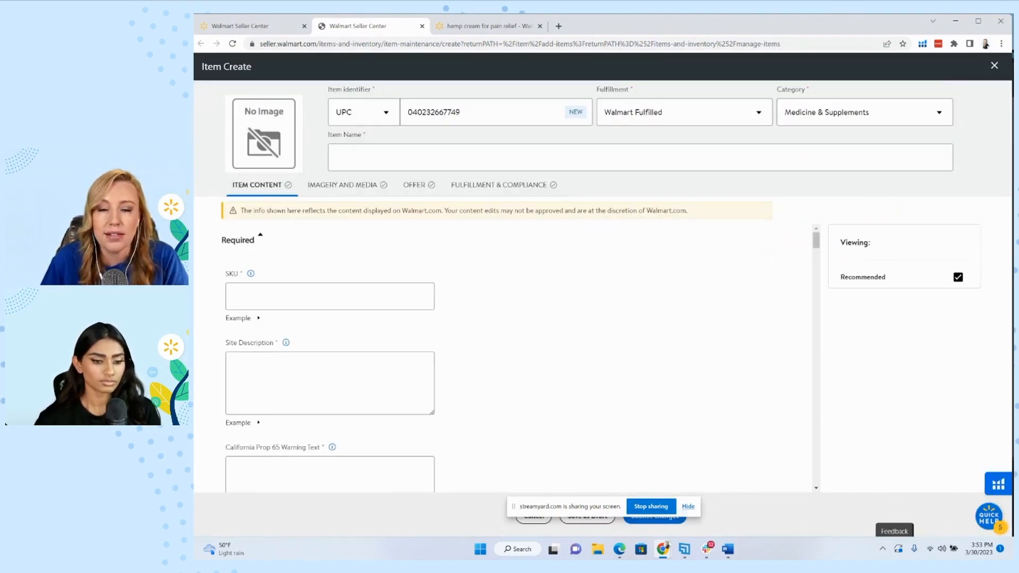
- Copy the prepared "Inmotion Hemp Cream for Pain Relief" title, ending in "2.5 oz Squeeze Tube", from the Word document into the item name
key(alt+Tab)
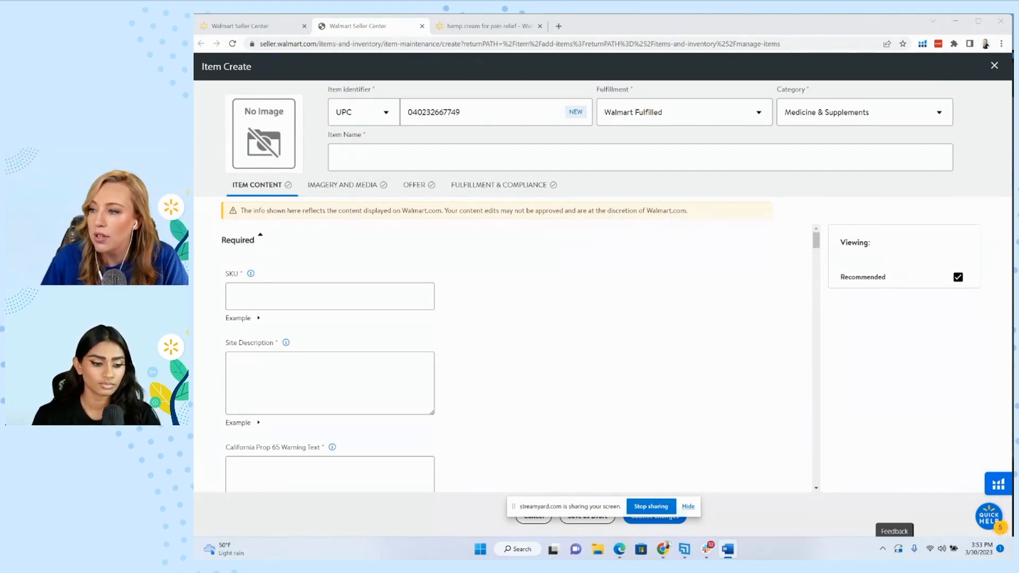
right_click(494, 160)
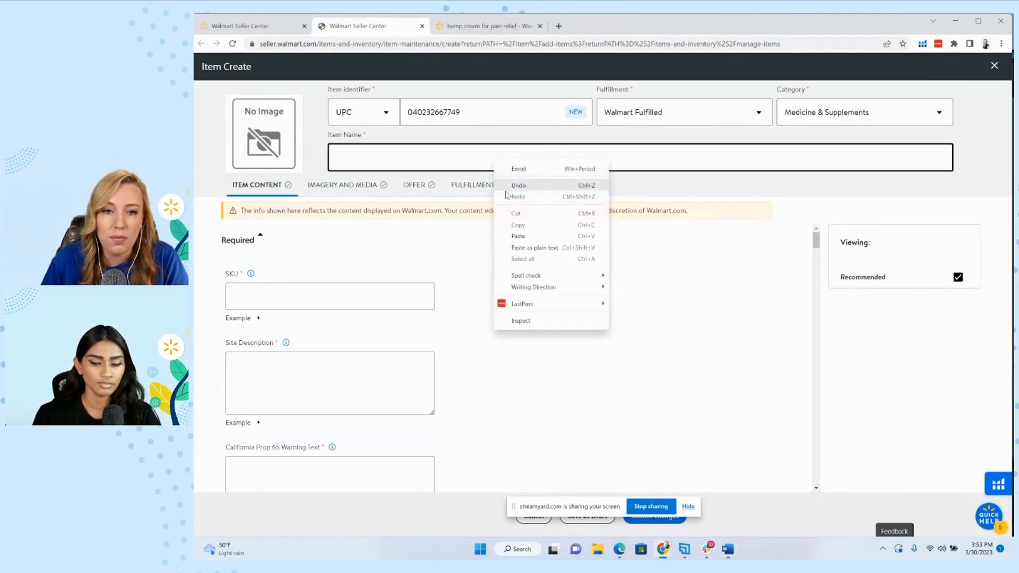
click(518, 235)
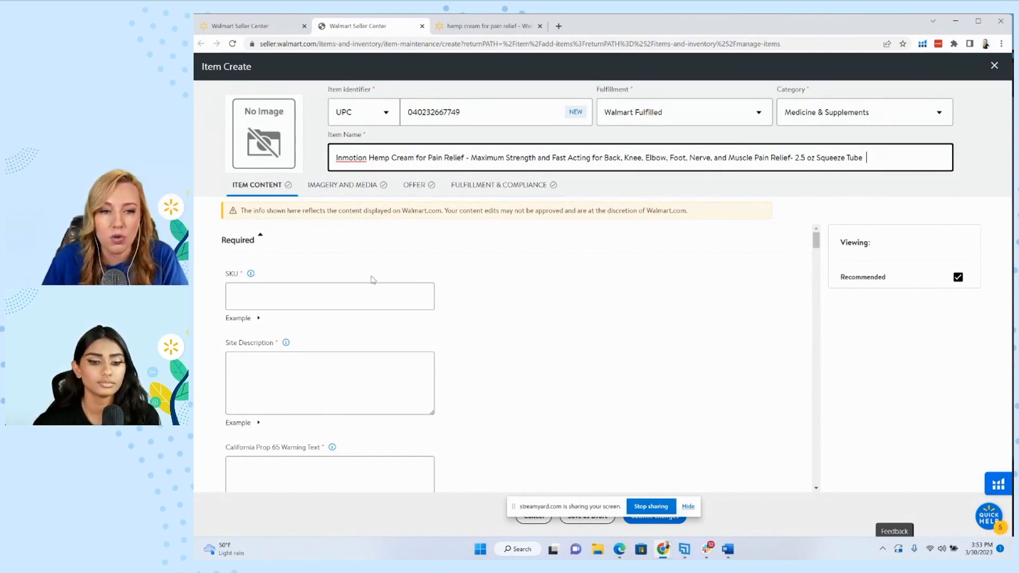
- Copy the SKU IMP-CREAM-1 from the Word document into the item's required SKU field
click(344, 293)
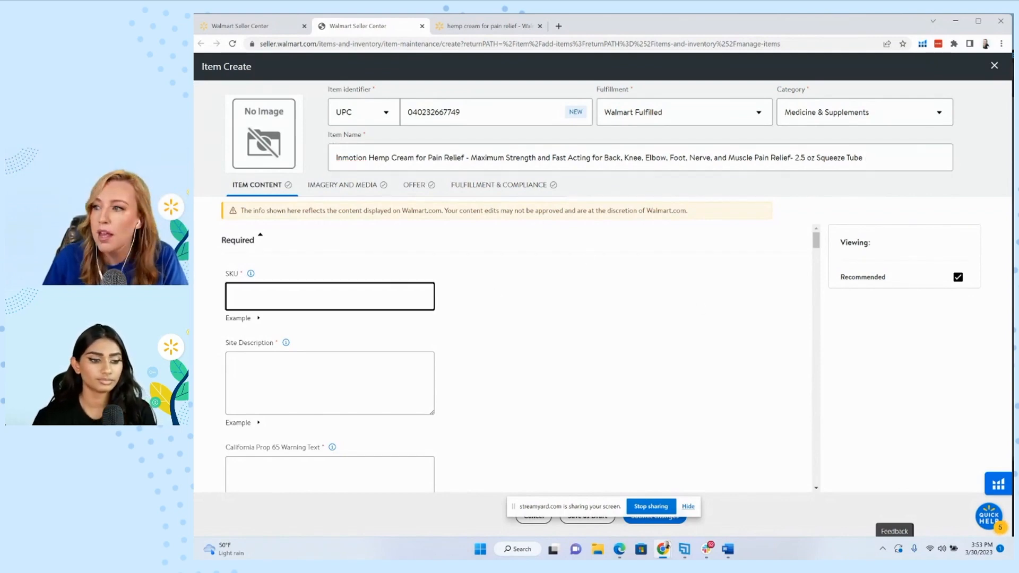
key(alt+Tab)
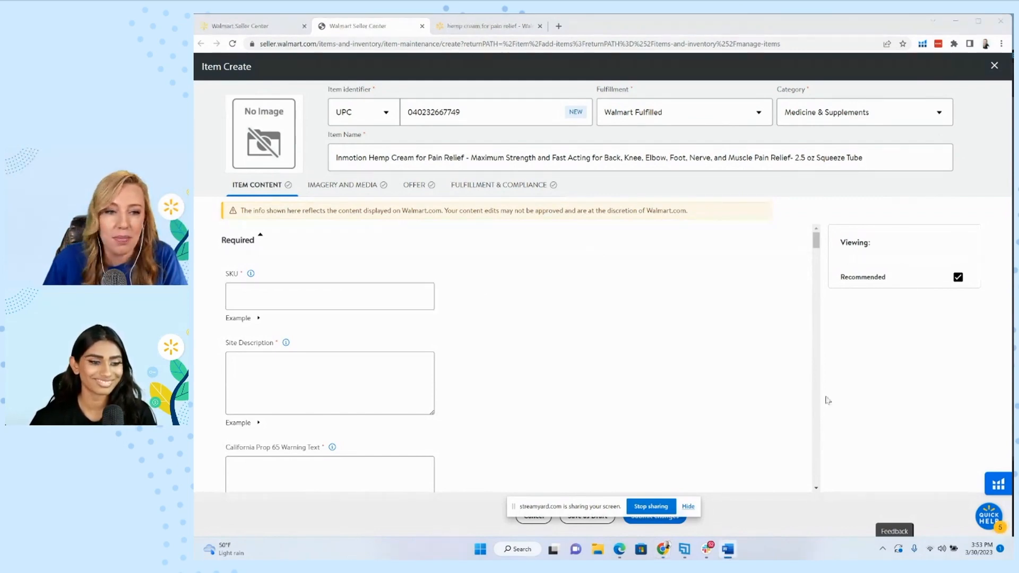
right_click(254, 306)
click(315, 379)
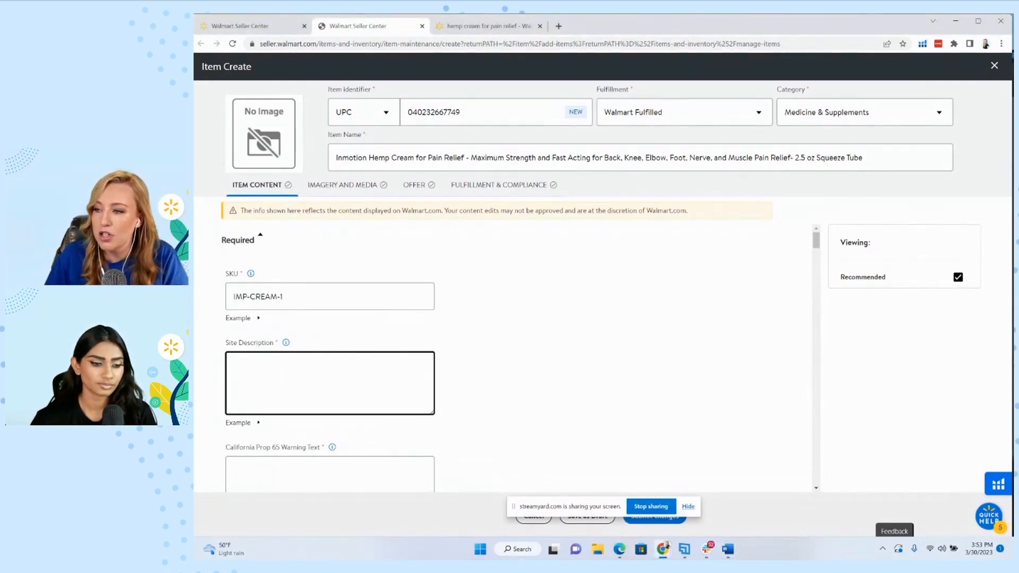
- Copy the prepared Inmotion pain cream description from the Word document into the item's site description
key(alt+Tab)
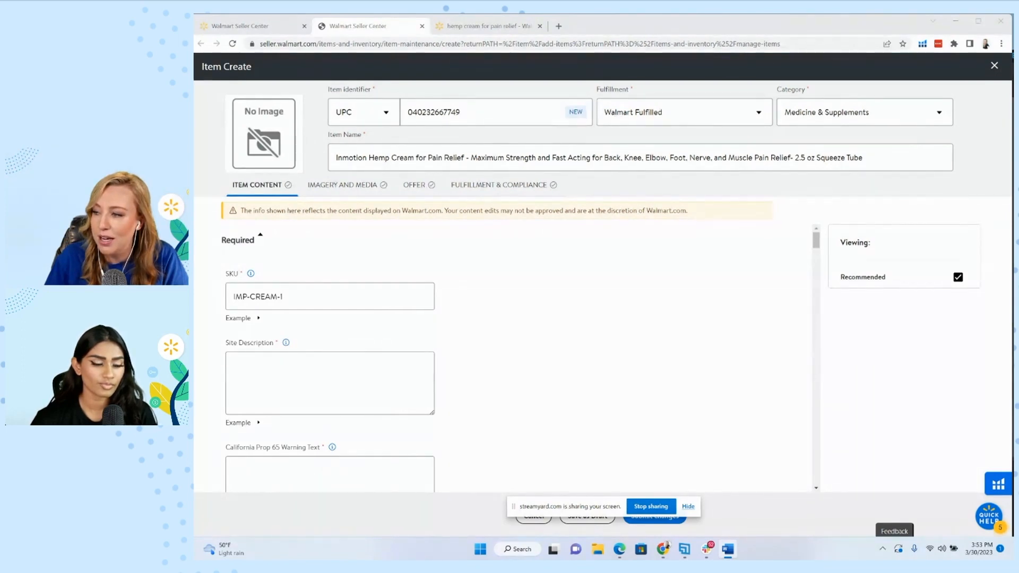
click(305, 380)
right_click(306, 382)
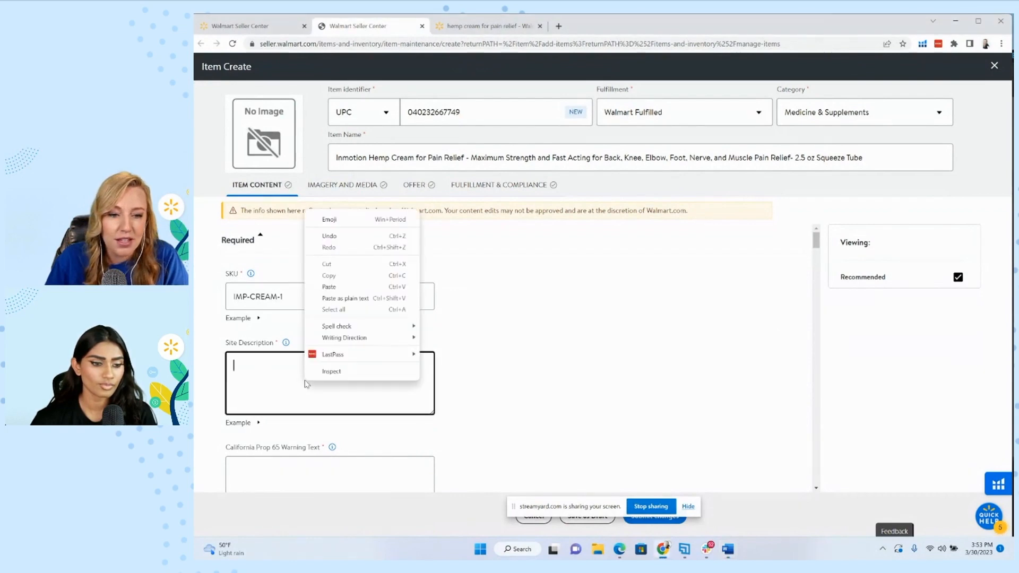
click(325, 287)
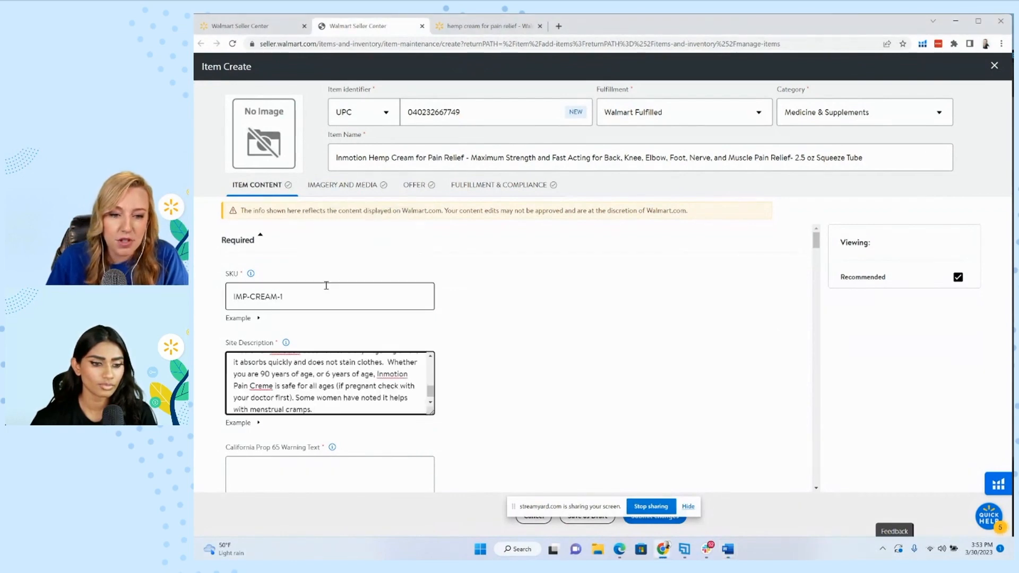
- Enter "none" as the California Prop 65 warning text and expand the example for that field
scroll(552, 344, down, 2)
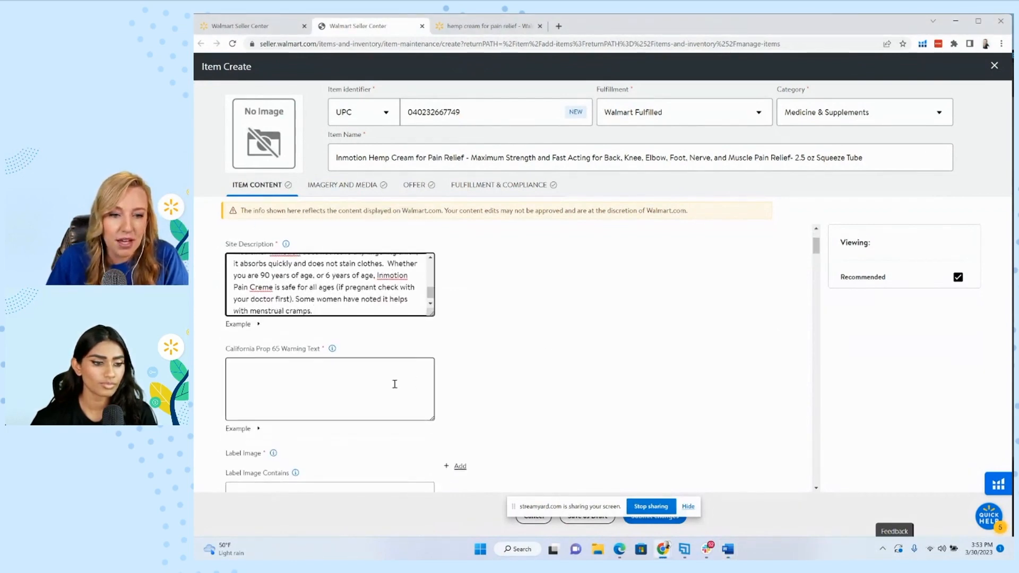
click(394, 385)
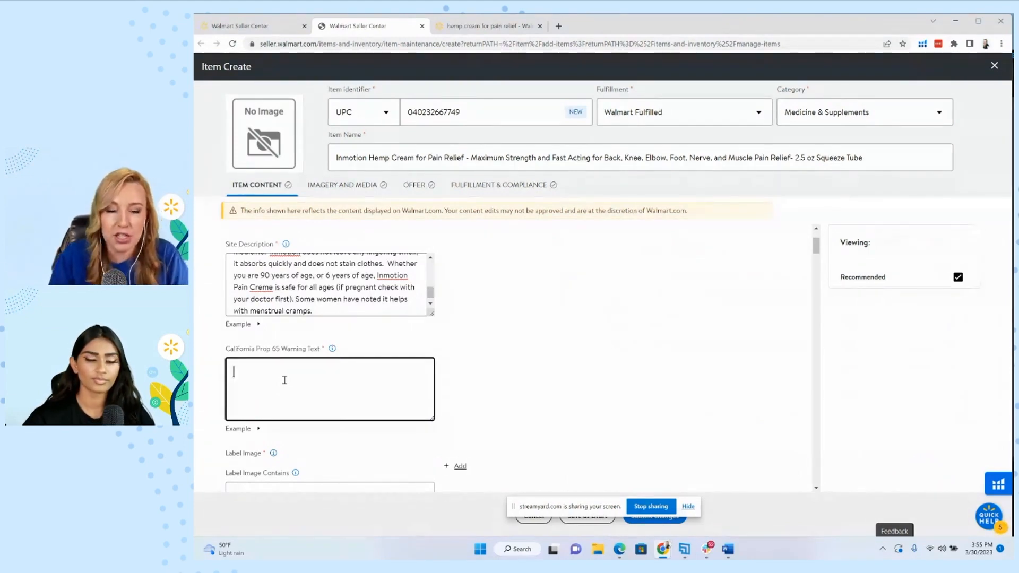
text(none)
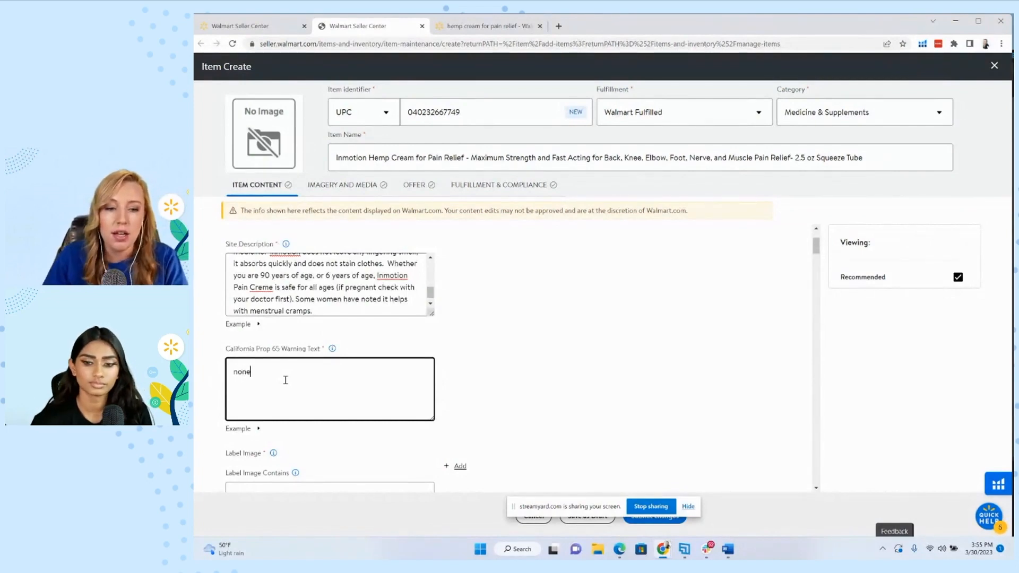
scroll(276, 387, down, 2)
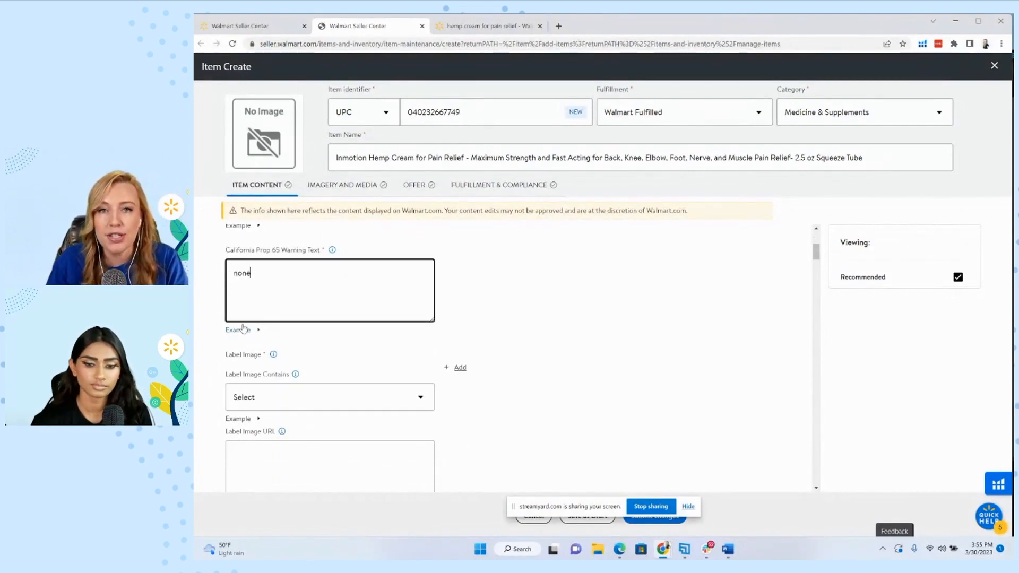
click(258, 331)
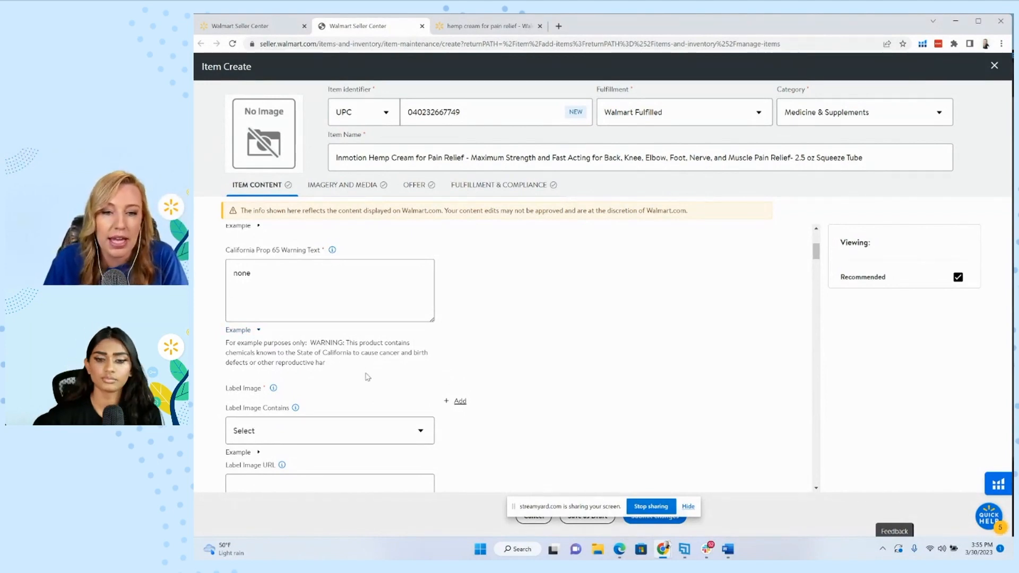
scroll(368, 377, up, 1)
scroll(368, 377, down, 1)
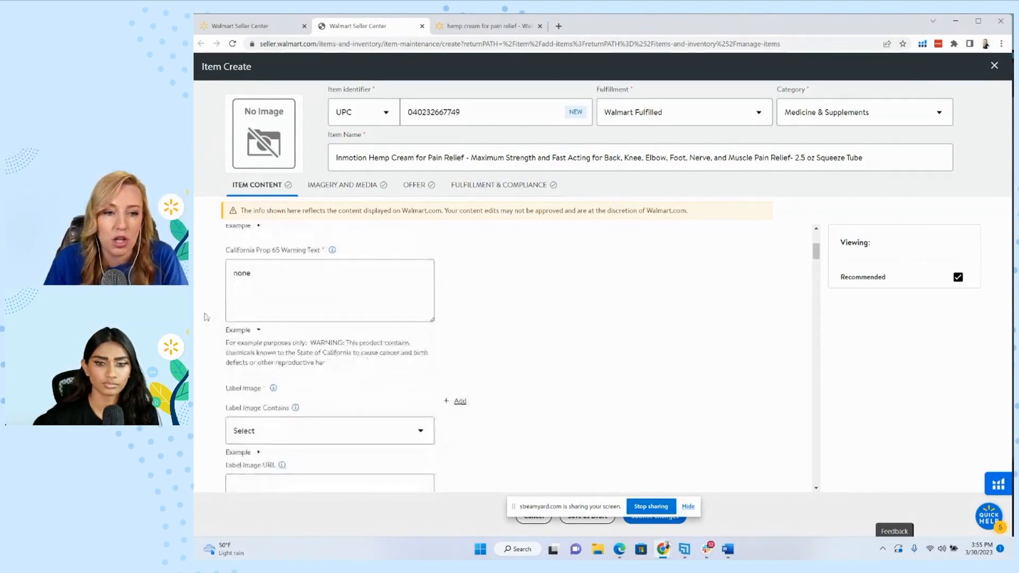
- Check the help and example for what the label image contains, and set that field to Ingredient List
scroll(268, 281, down, 2)
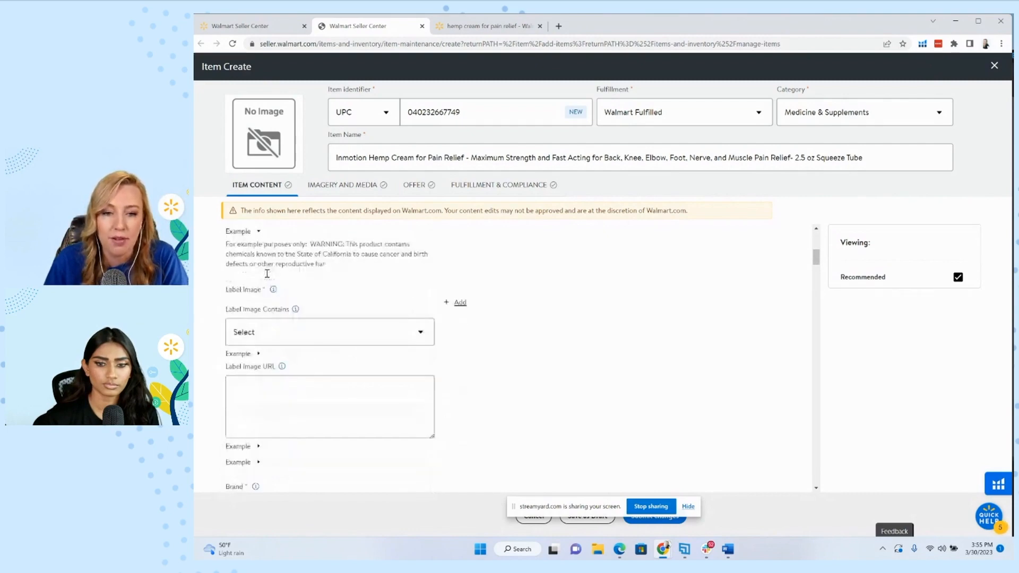
scroll(272, 285, down, 1)
click(287, 285)
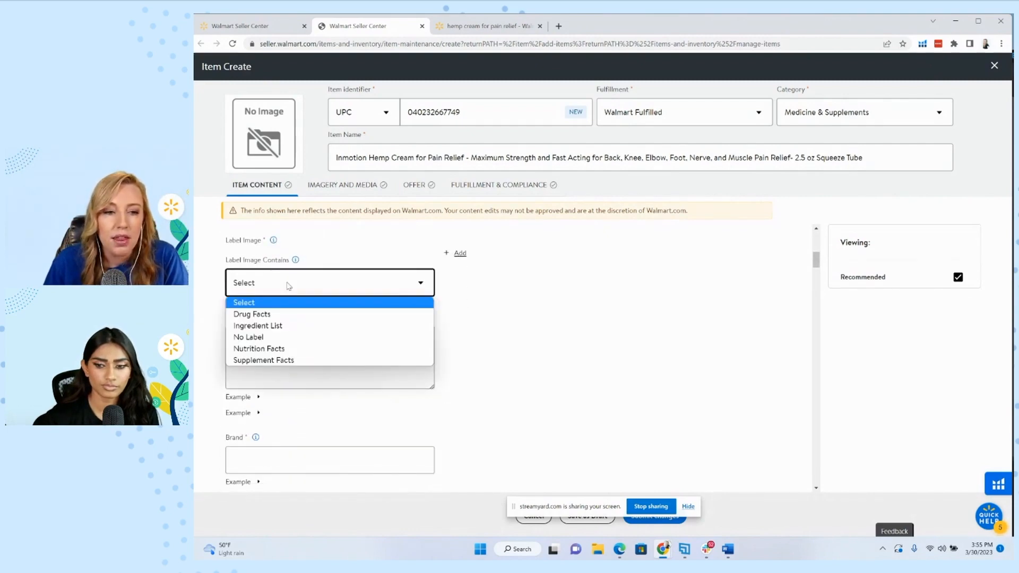
mouse_move(296, 262)
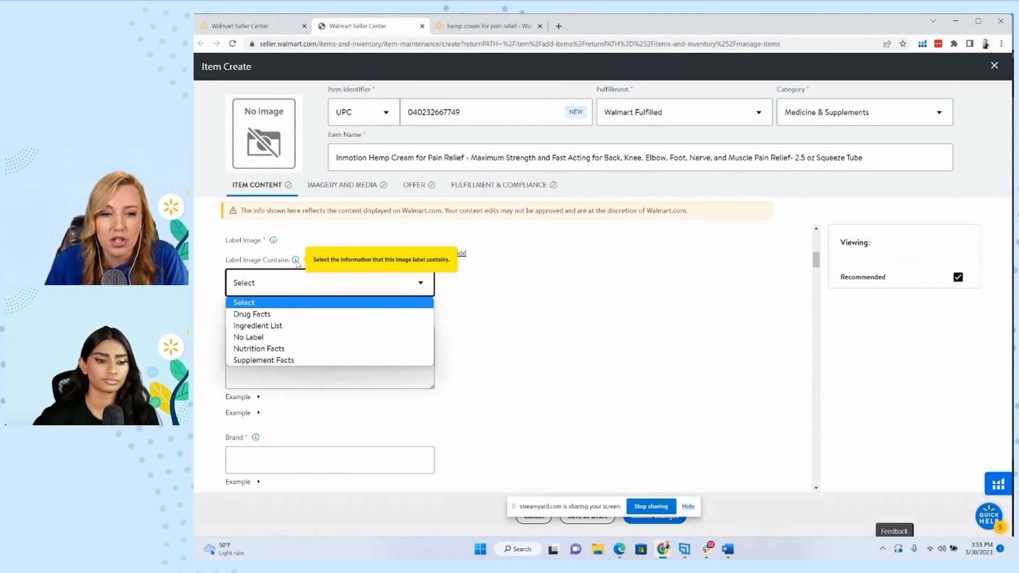
click(492, 287)
click(260, 306)
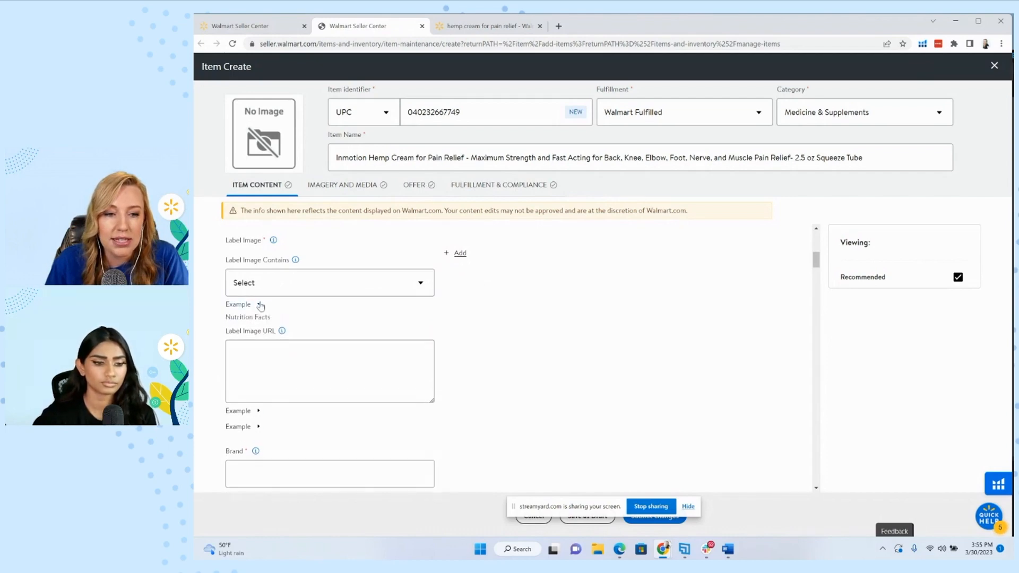
click(293, 287)
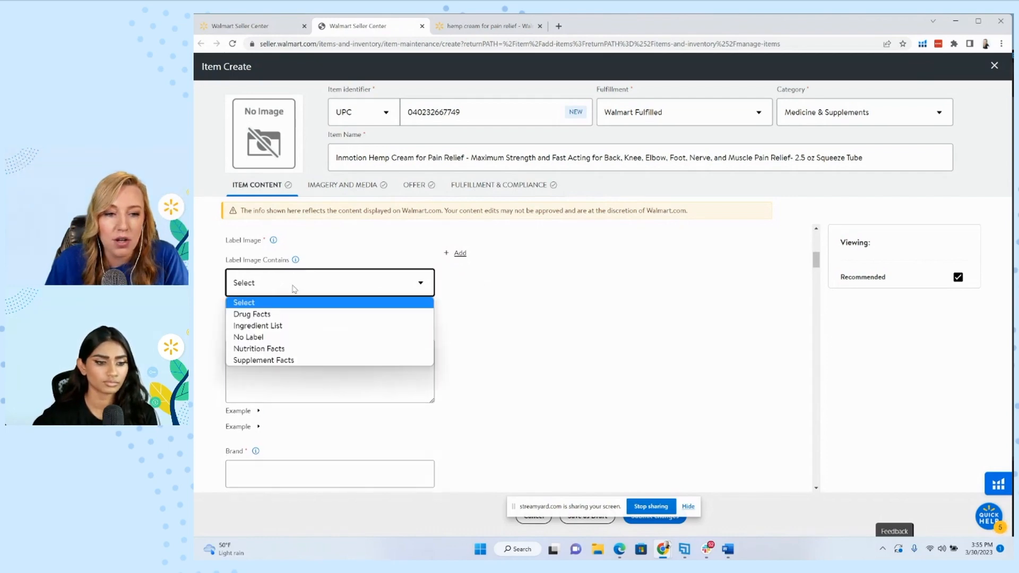
click(297, 326)
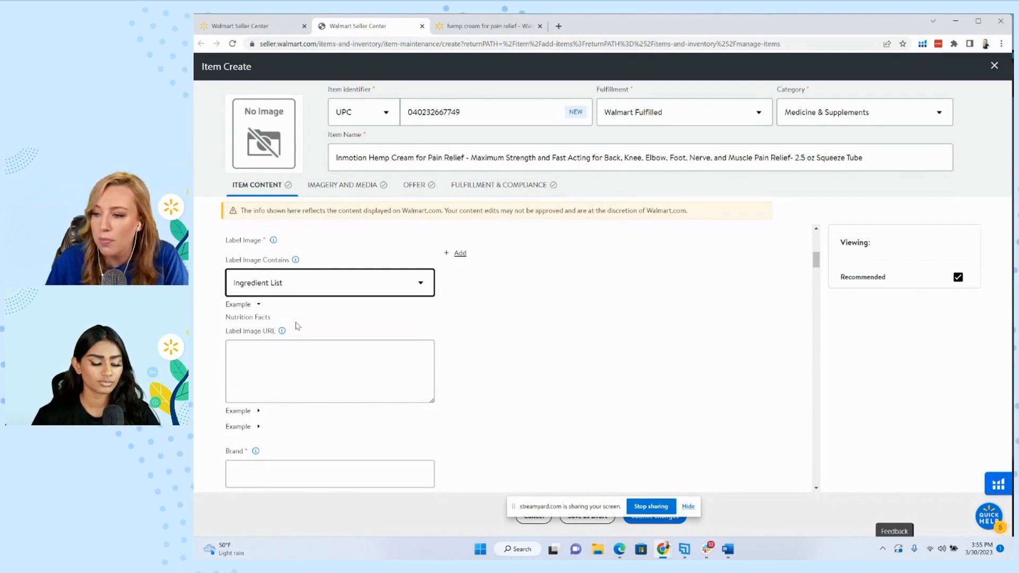
- Keep Ingredient List as the label image contents and paste the copied Amazon product image link as the Label Image URL
click(316, 291)
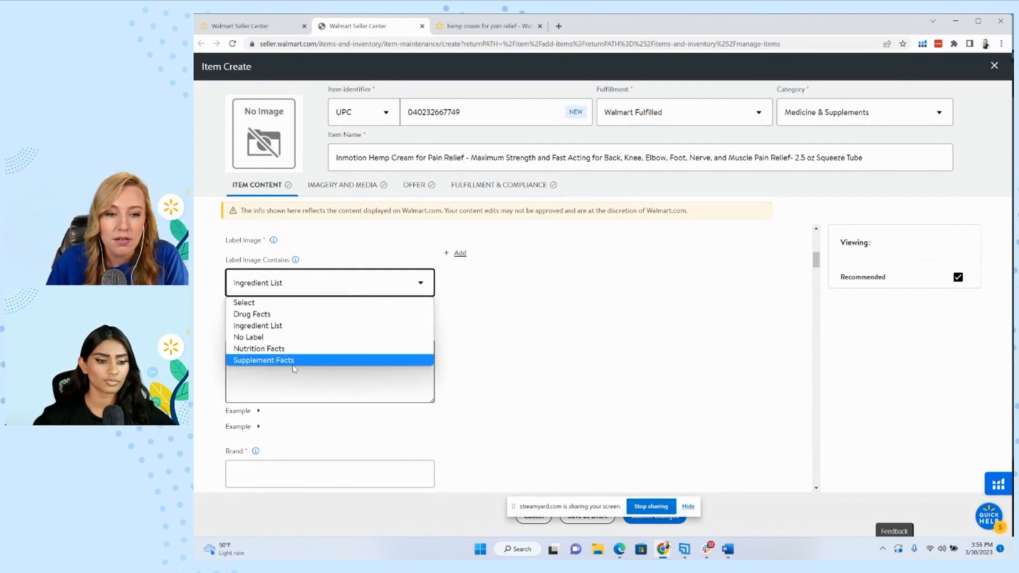
click(287, 327)
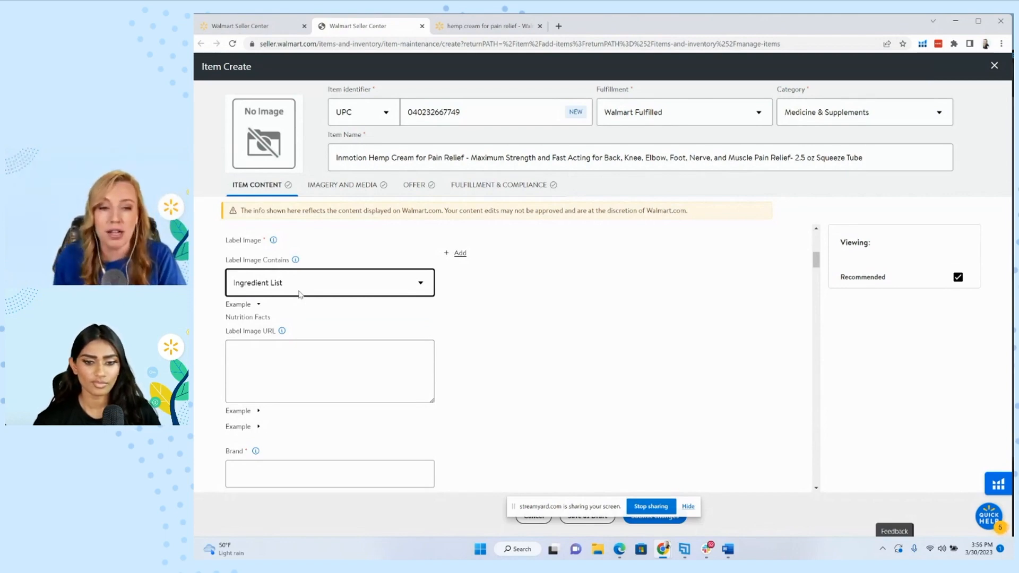
scroll(300, 294, down, 1)
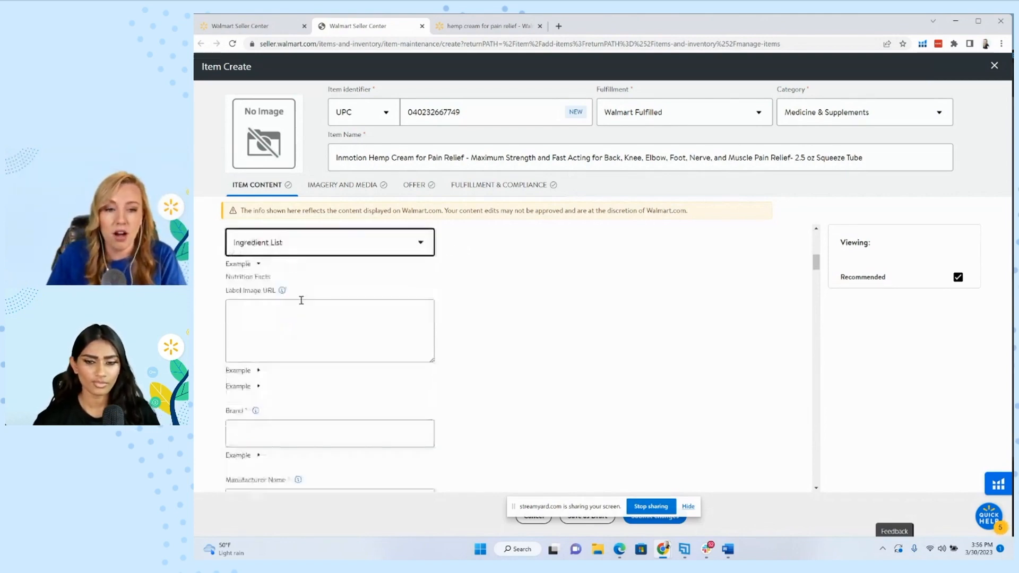
click(303, 297)
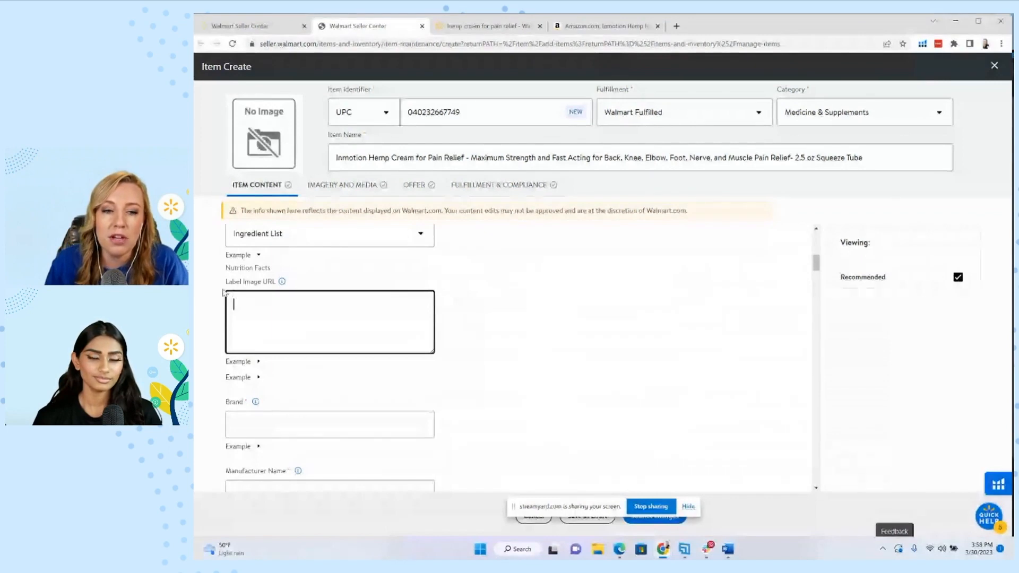
right_click(274, 306)
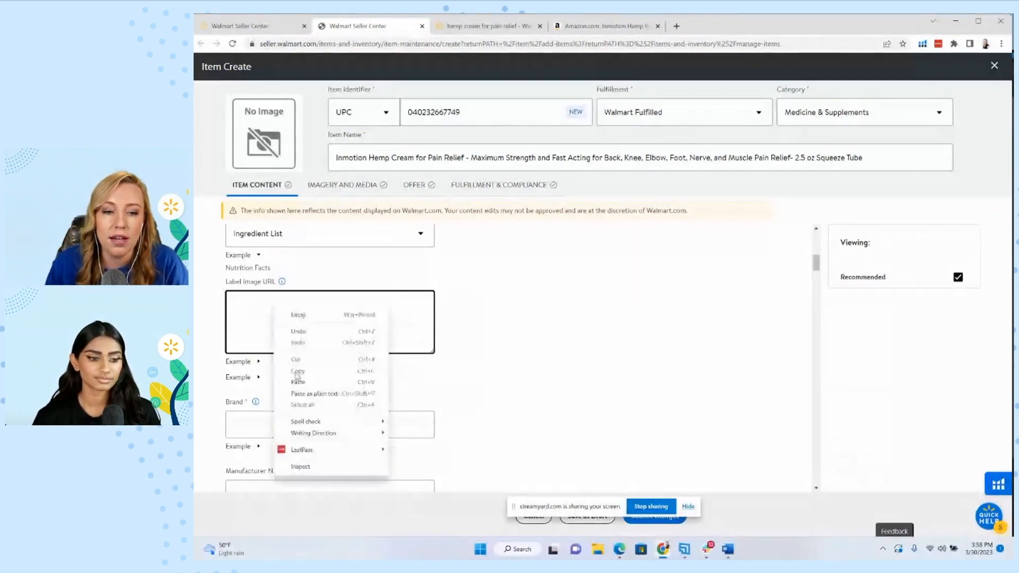
click(297, 382)
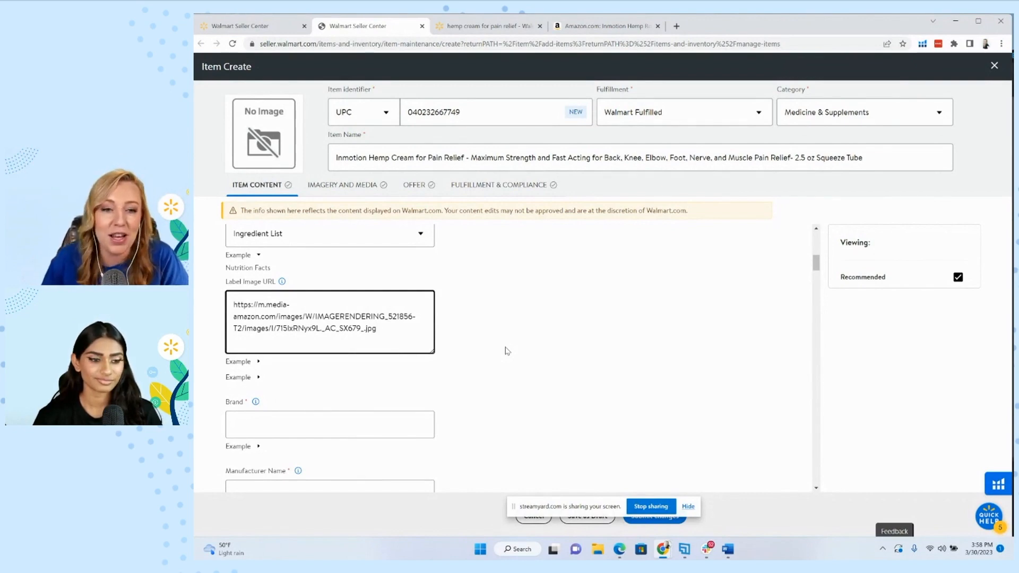
- Enter InMotion as both the item's brand and its manufacturer name
scroll(506, 351, down, 2)
click(284, 320)
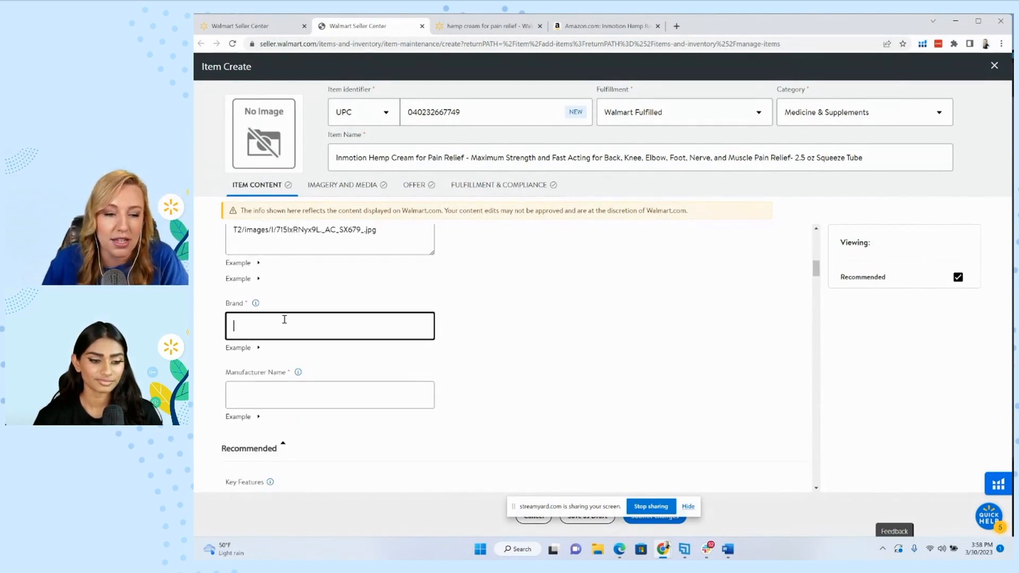
text(In)
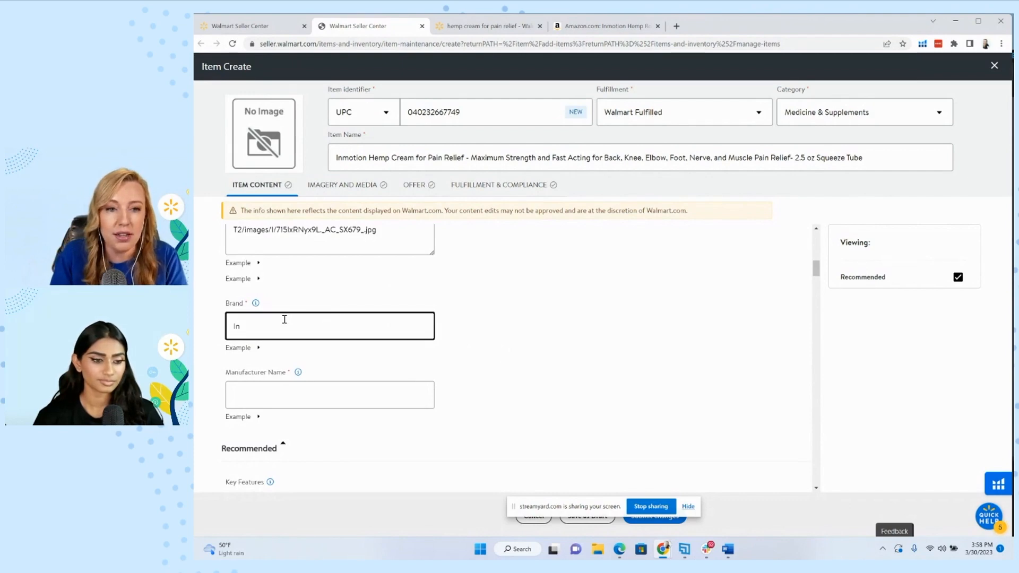
text(Motion)
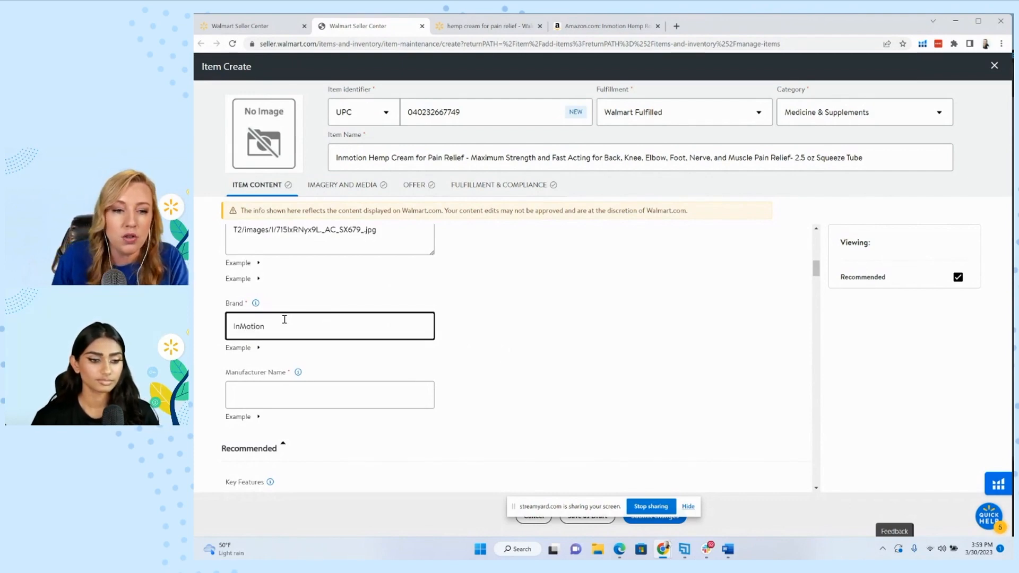
click(306, 392)
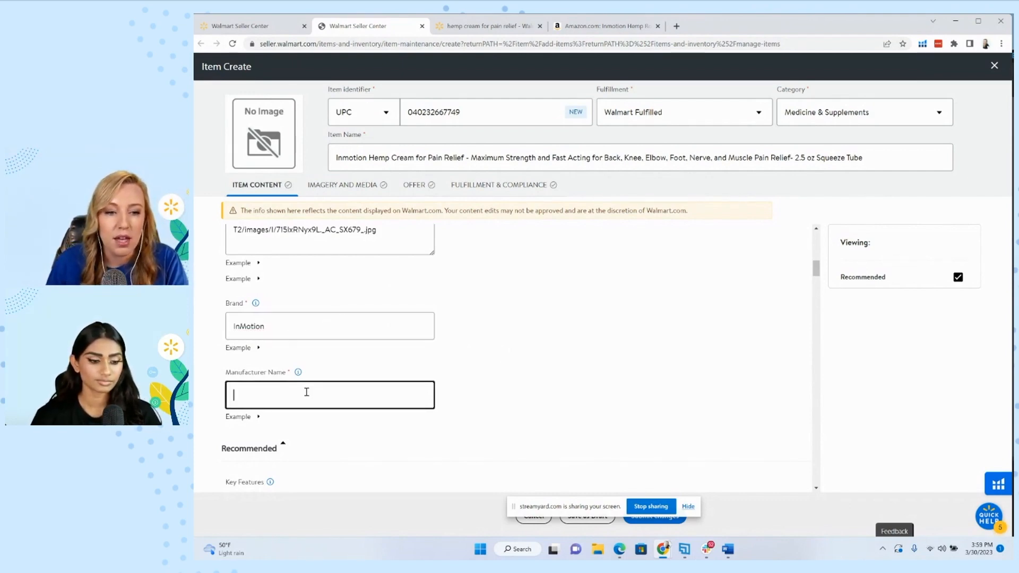
text(InMotion)
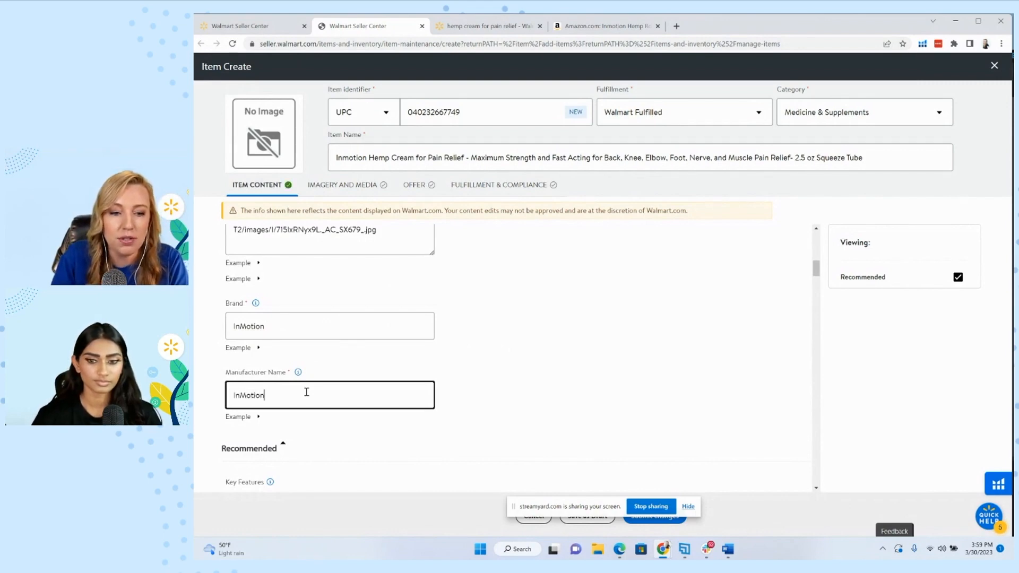
- Copy the first product feature from the Word document into the recommended Key Features field
scroll(584, 363, down, 3)
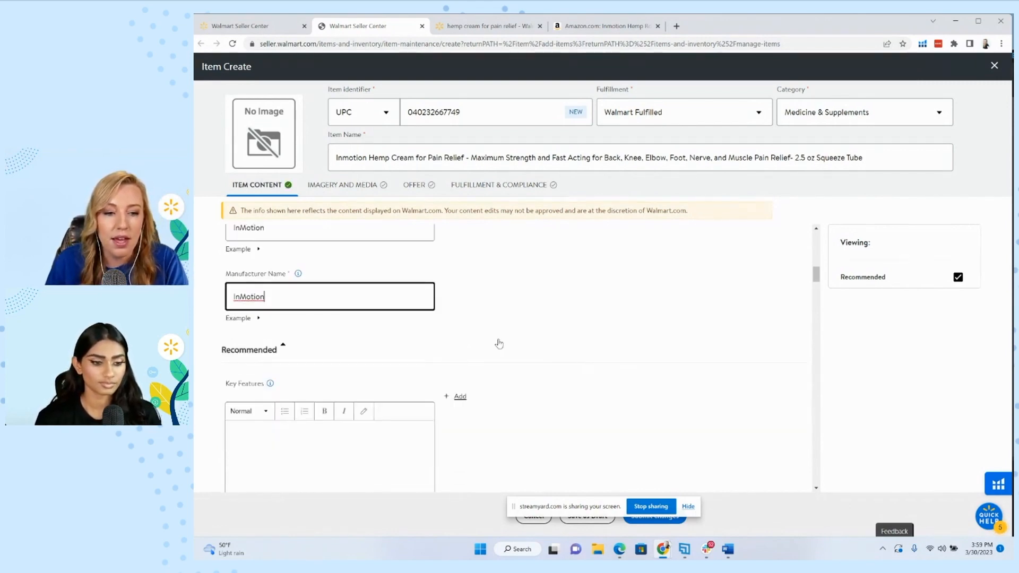
scroll(334, 334, down, 1)
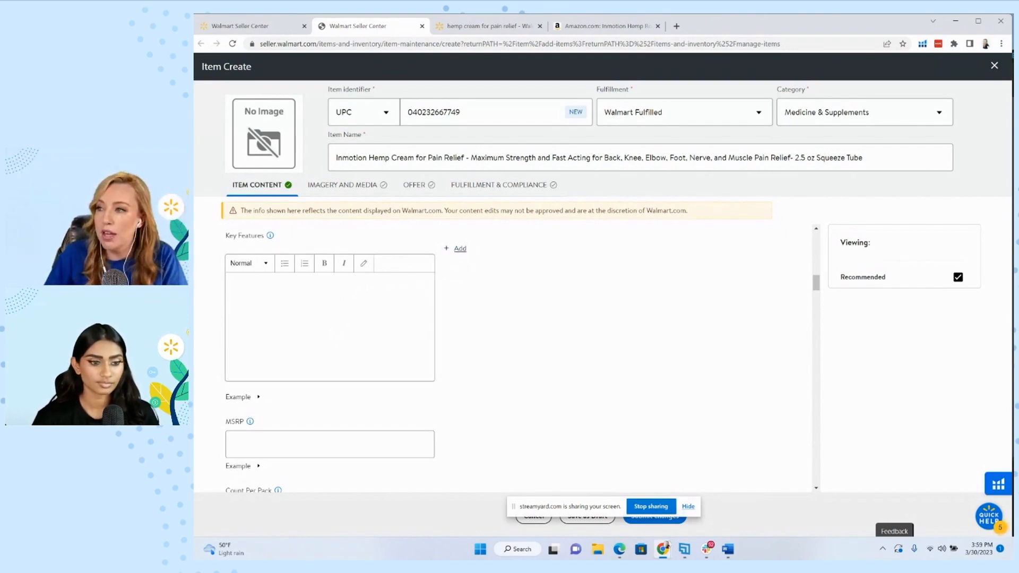
key(alt+Tab)
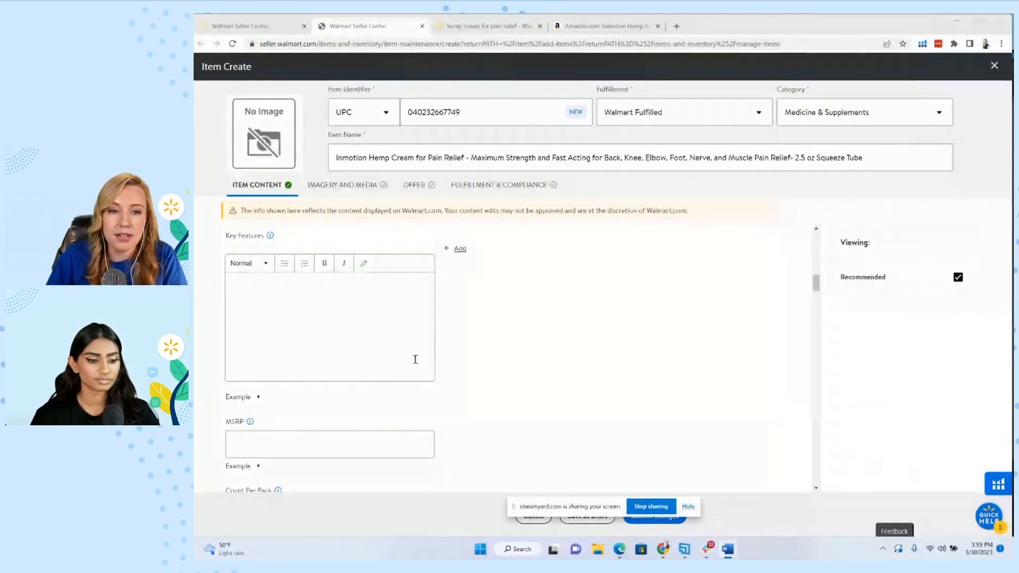
click(300, 301)
right_click(300, 301)
click(322, 366)
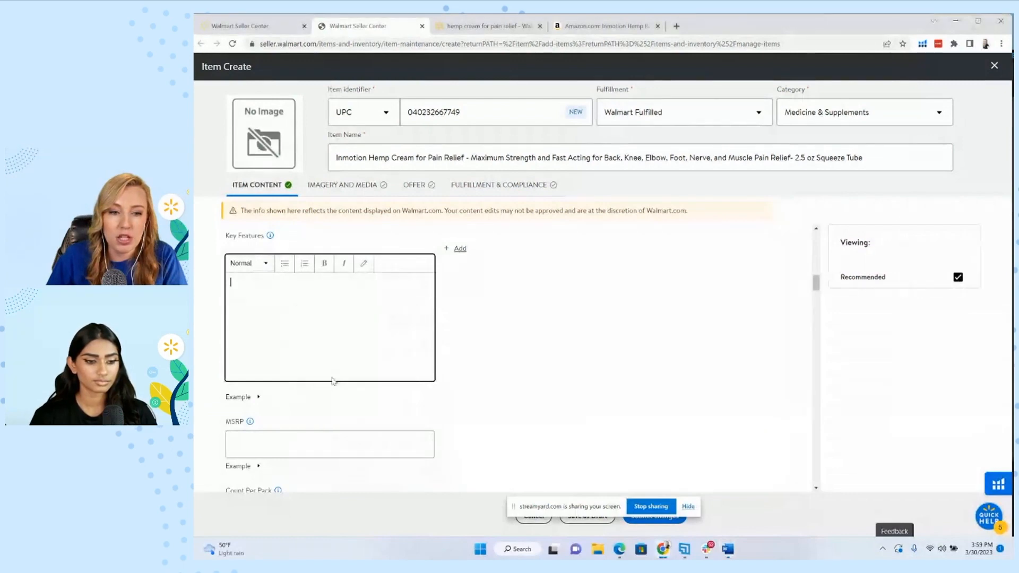
- Add another key feature entry and fill it with the next feature from the Word document
click(459, 249)
scroll(522, 310, down, 2)
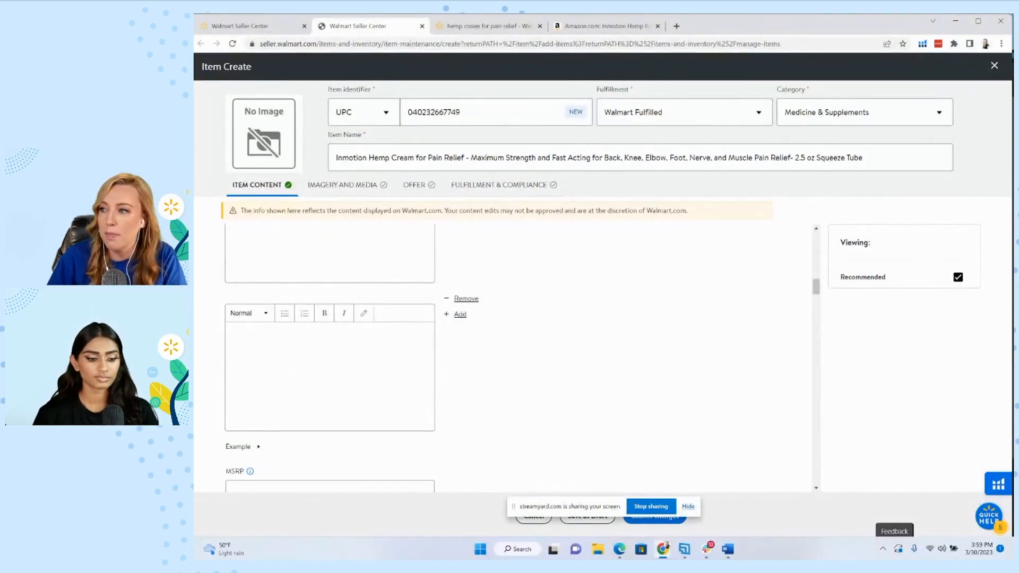
key(alt+Tab)
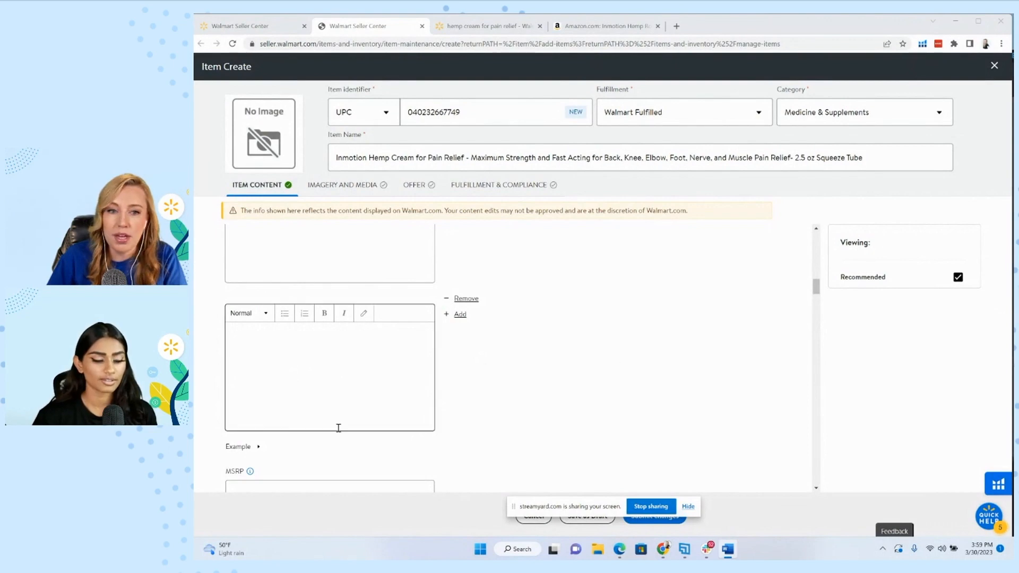
click(298, 383)
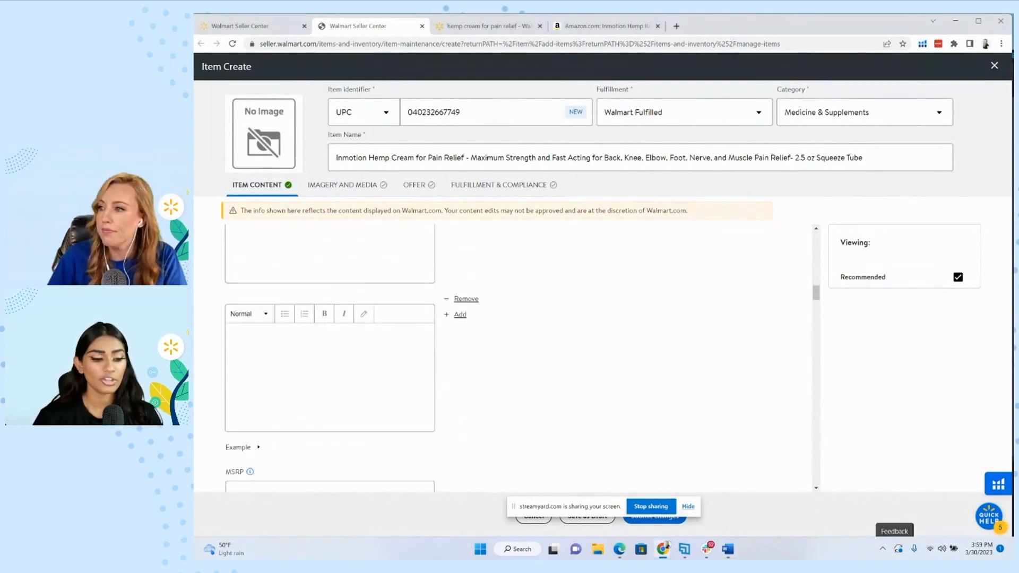
- Copy "The perfect amount of hemp extract (300mg) for pain relief according to clinical studies" from the Word document into the empty key feature entry
key(alt+Tab)
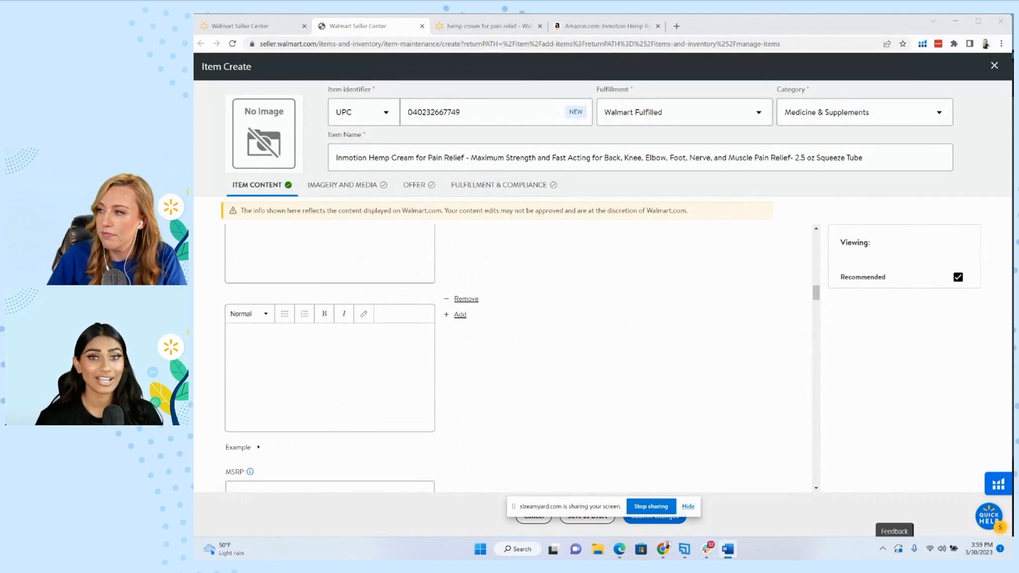
click(256, 377)
right_click(257, 374)
click(296, 278)
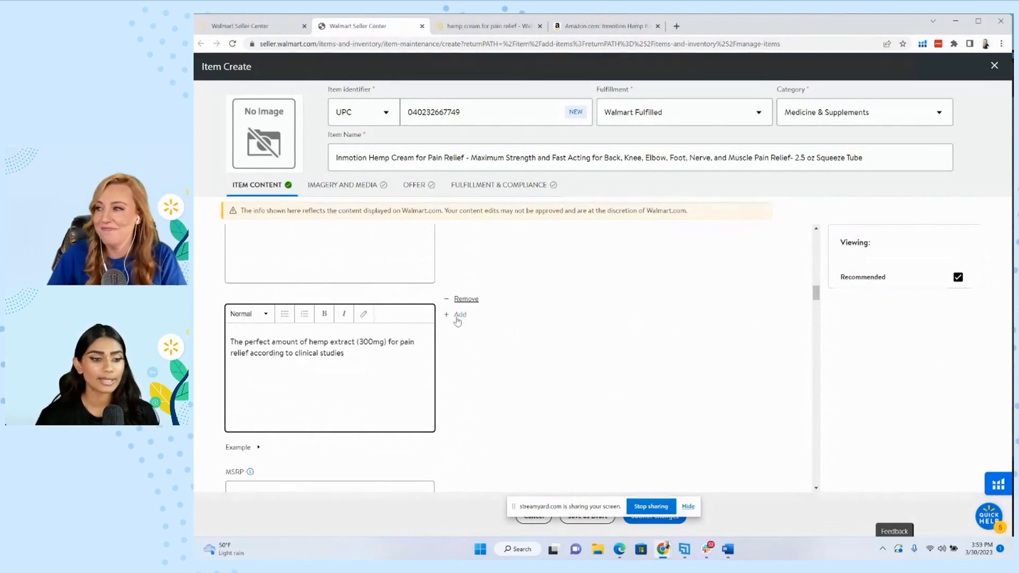
- Add a key feature copied from the Word document about no side effects and safe, legal use by athletes, first responders and pilots
click(459, 315)
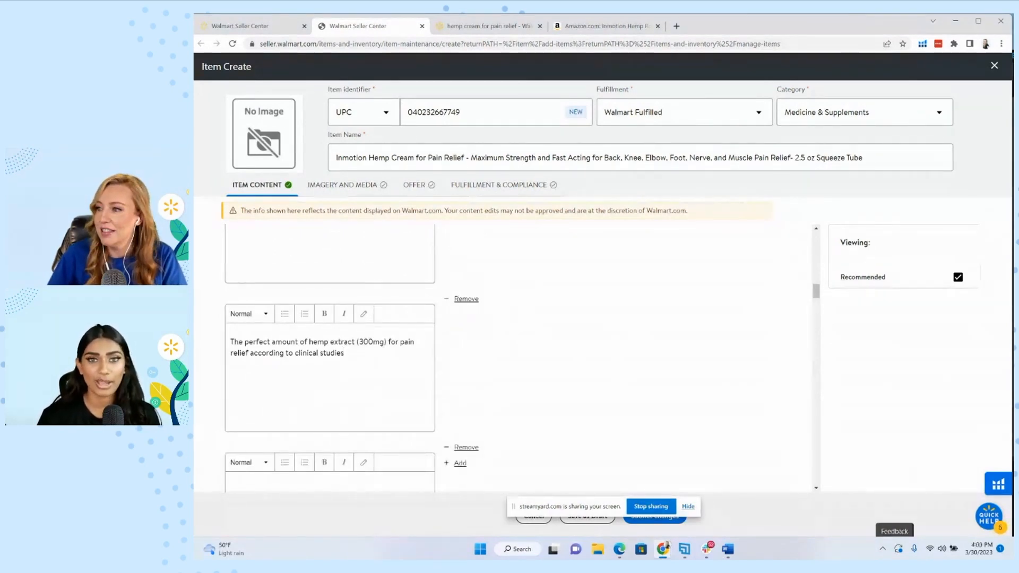
key(alt+Tab)
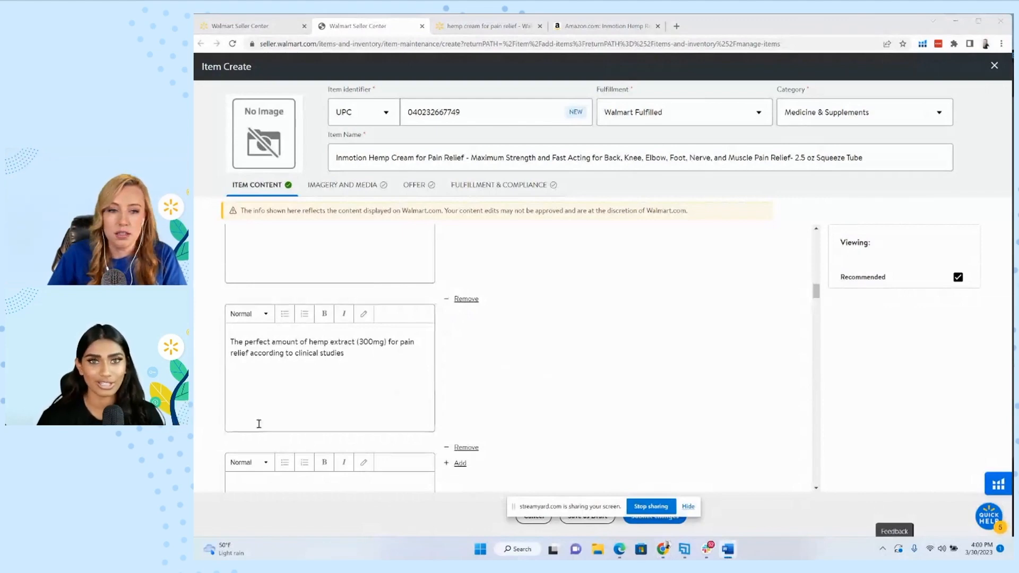
scroll(297, 403, down, 2)
right_click(292, 399)
click(322, 306)
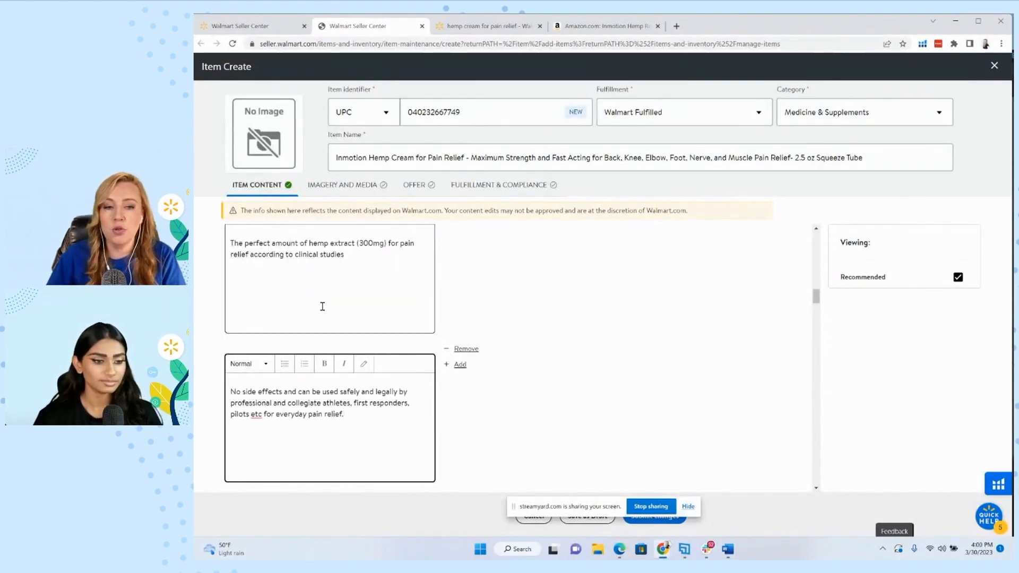
- Add the Word document's key feature "Great for back pain, neck and shoulder pain, knee and foot pain, elbow pain, nerve pain, and inflammation"
scroll(322, 306, down, 1)
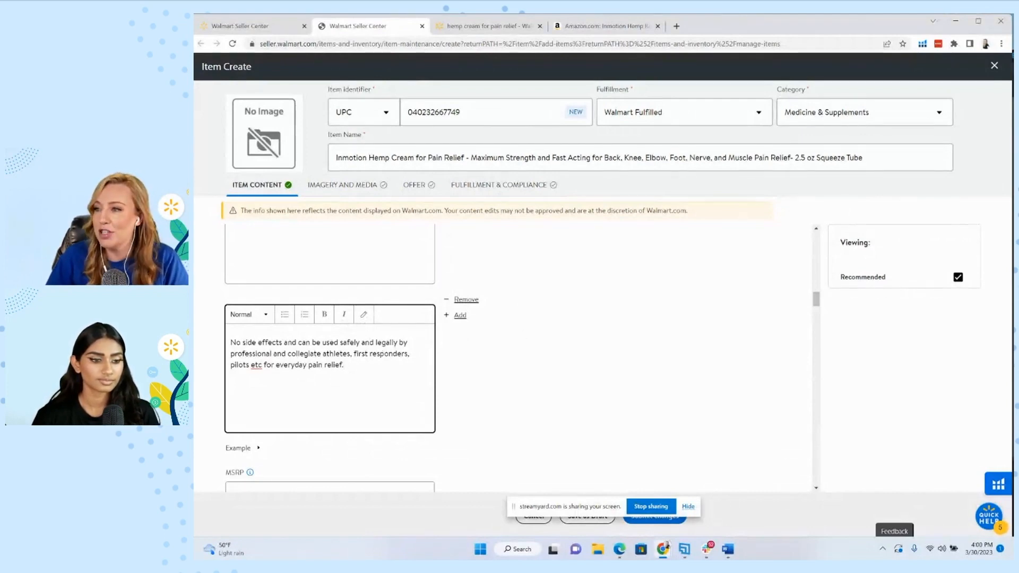
key(alt+Tab)
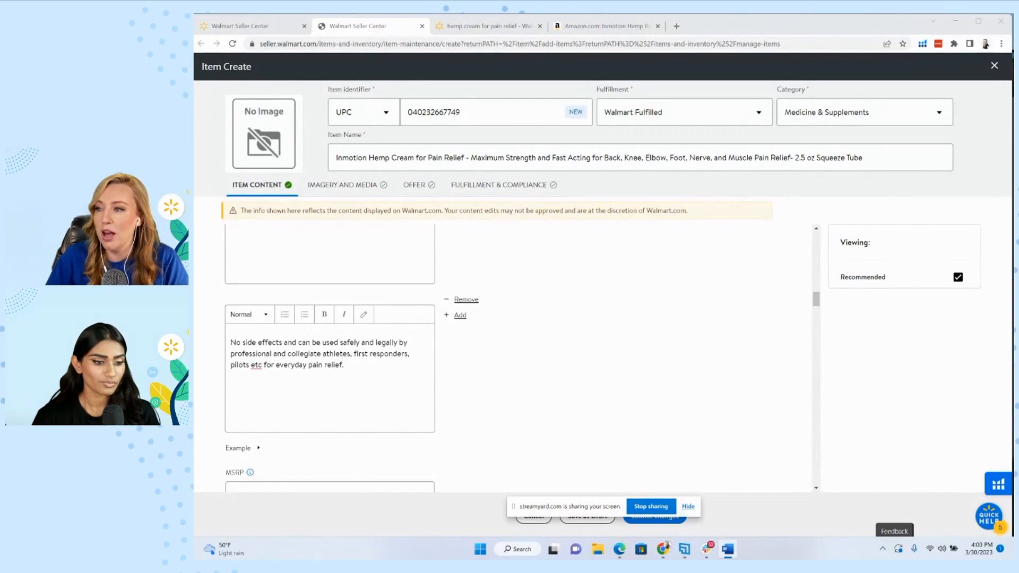
click(460, 315)
scroll(384, 335, down, 2)
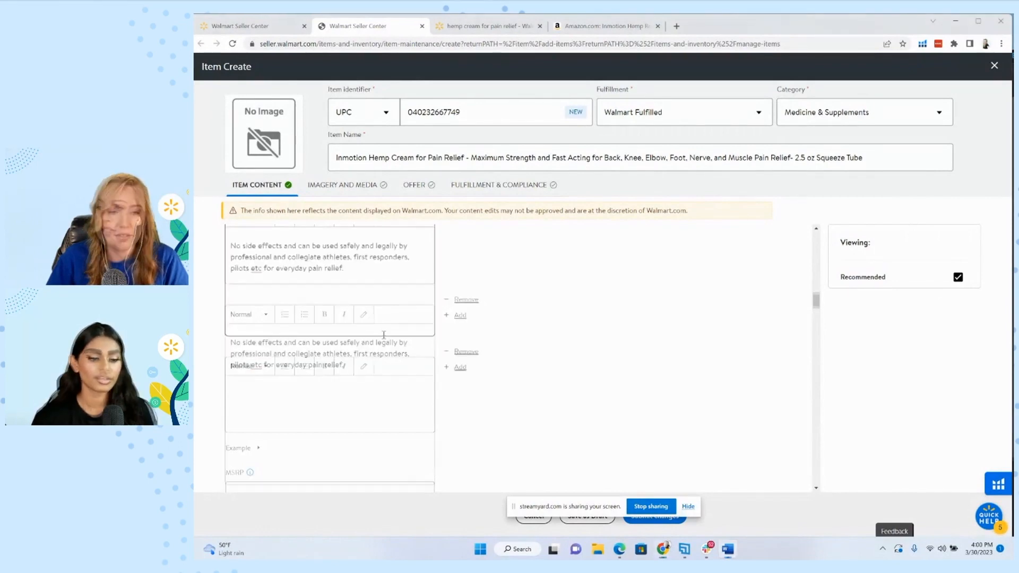
right_click(268, 422)
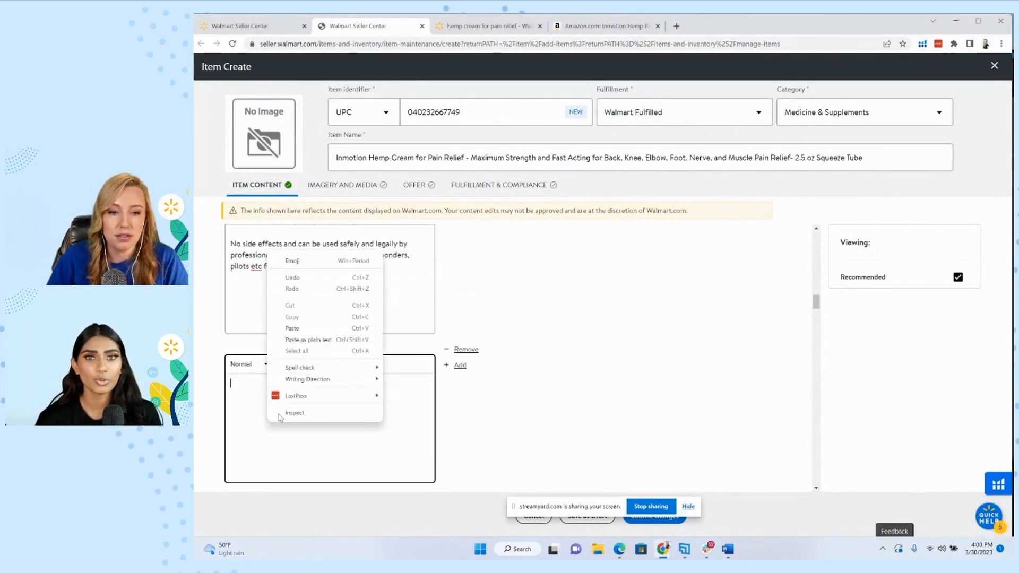
click(292, 328)
- Add a further key feature entry with "Helps with flexibility and mobility" copied from the Word document
click(461, 365)
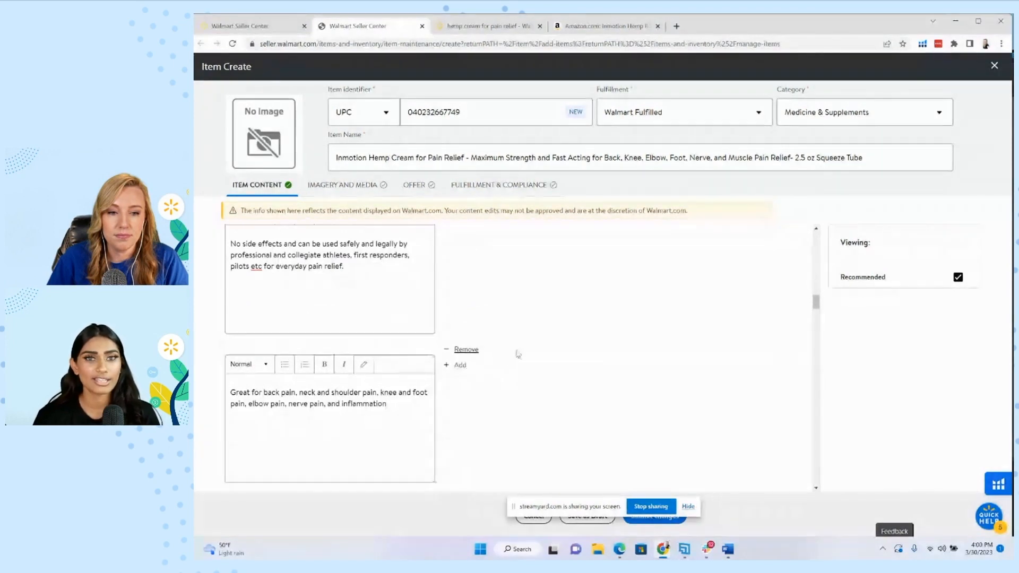
scroll(568, 352, down, 4)
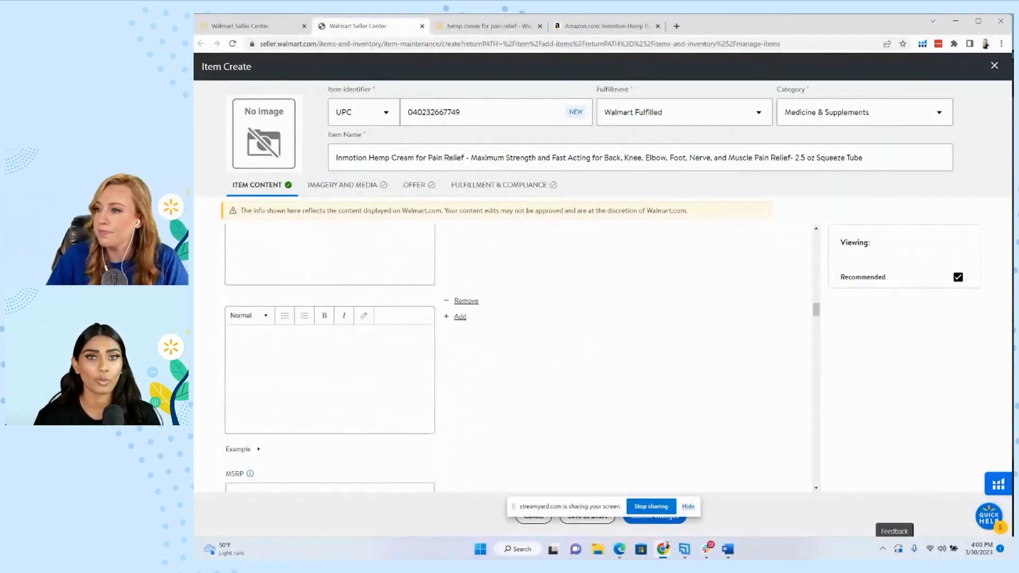
key(alt+Tab)
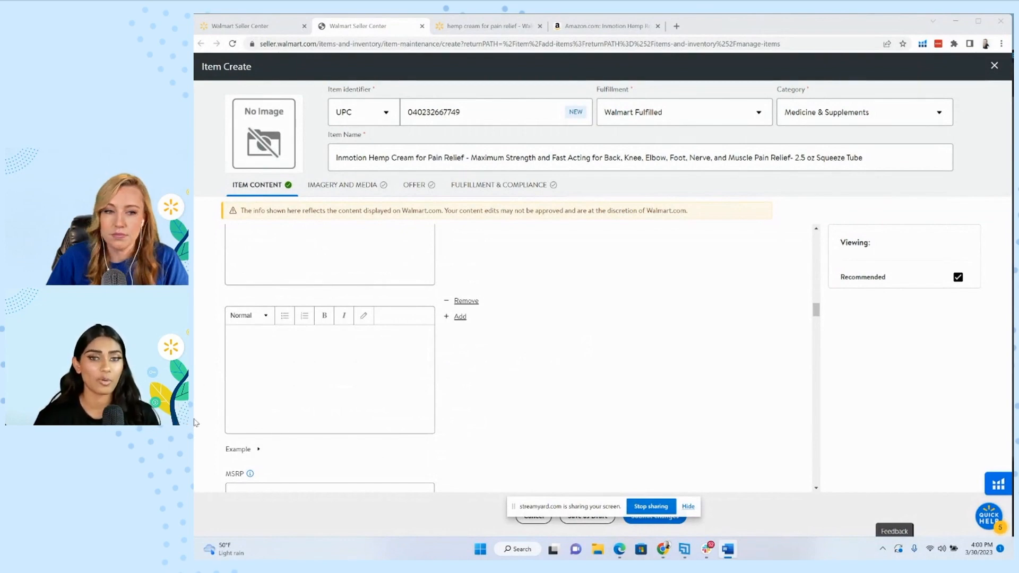
right_click(277, 366)
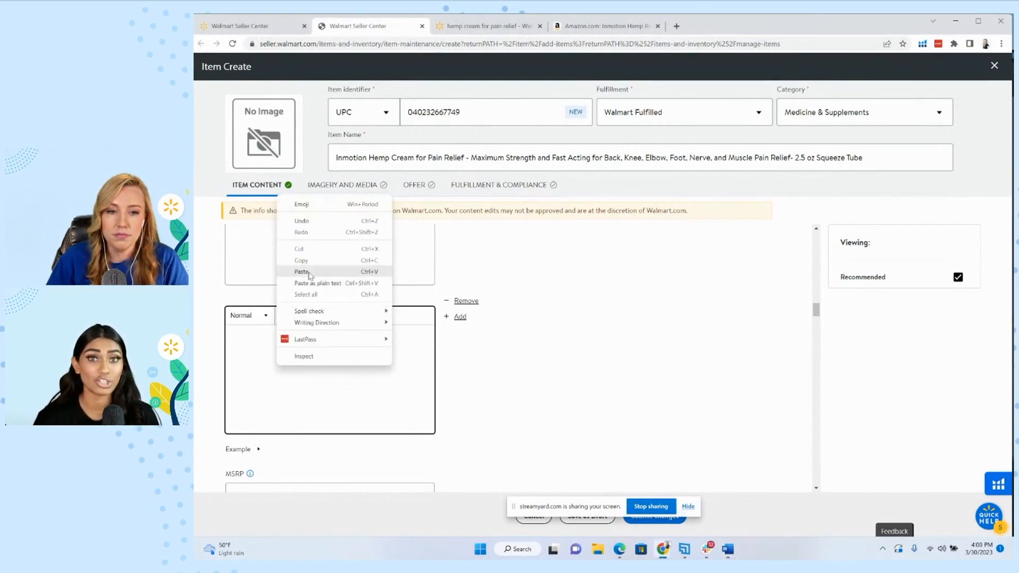
click(301, 271)
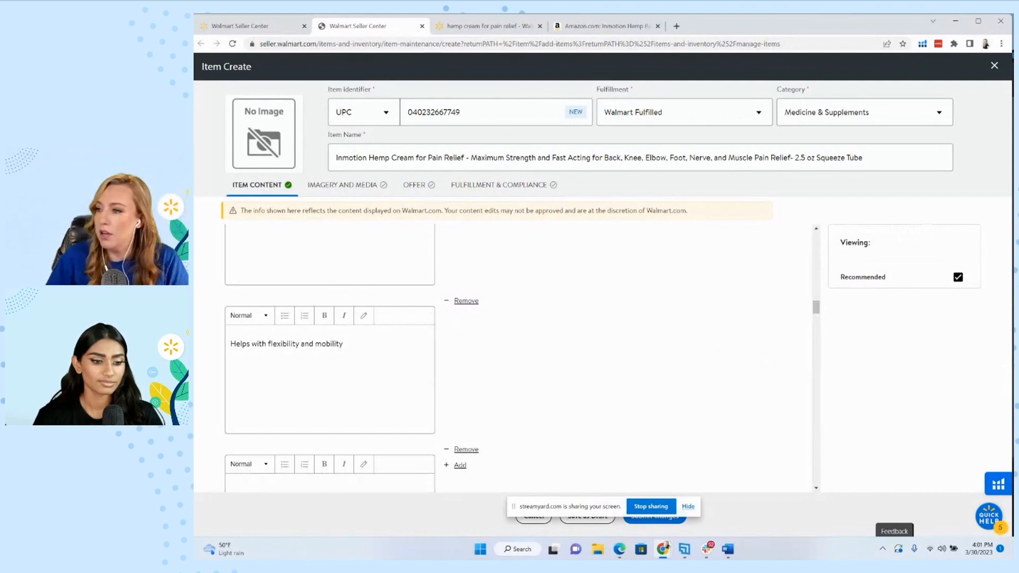
- Copy "No touch Sanitary Squeeze tube. Just squeeze and go without any unsanitary and messy jars." from the Word document into the empty key feature entry
key(alt+Tab)
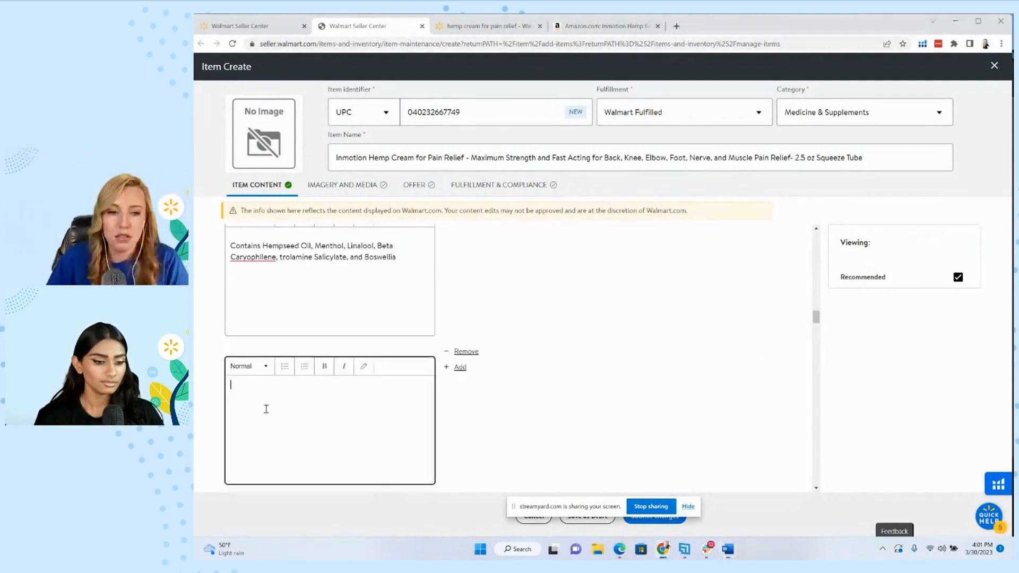
right_click(266, 410)
click(299, 317)
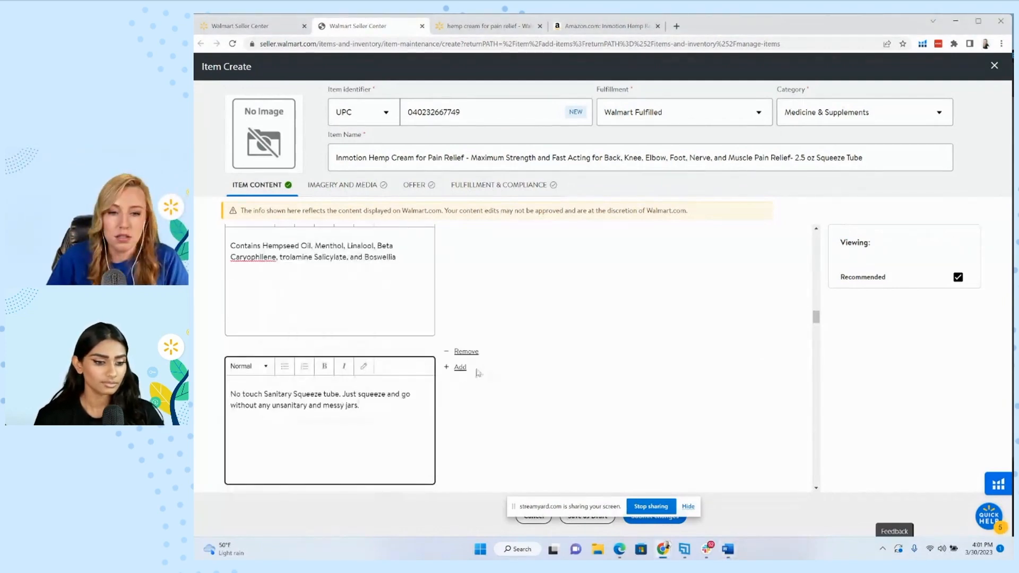
- Add a key feature copied from the Word document stating In motion is safe, has no drug interaction and will not show up on urine tests
click(462, 367)
key(alt+Tab)
right_click(337, 390)
click(375, 297)
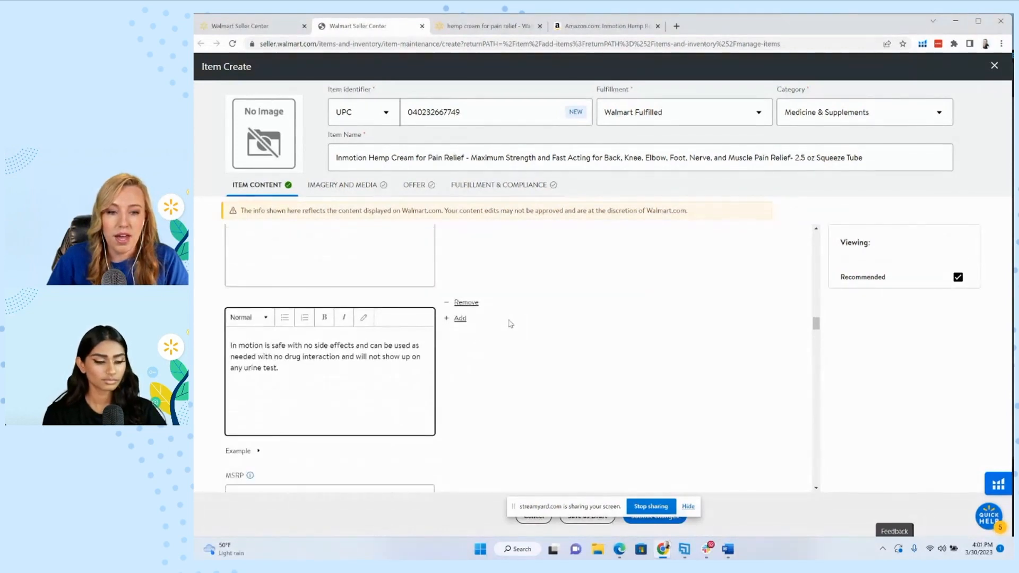
- Review the item content form, checking the site description, brand, label image and the entered key features
scroll(510, 318, down, 3)
scroll(511, 324, up, 10)
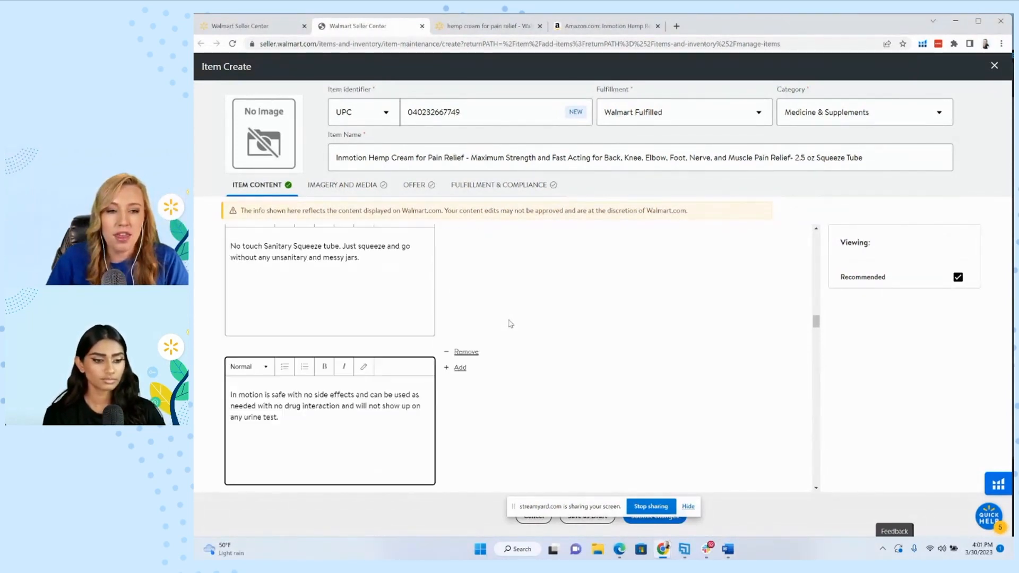
scroll(510, 324, up, 10)
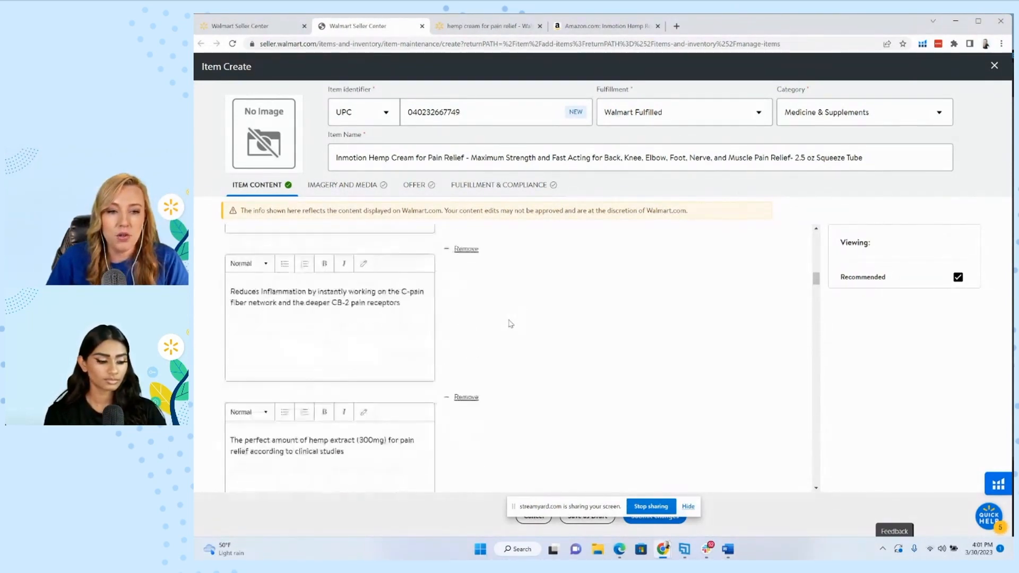
scroll(511, 324, up, 4)
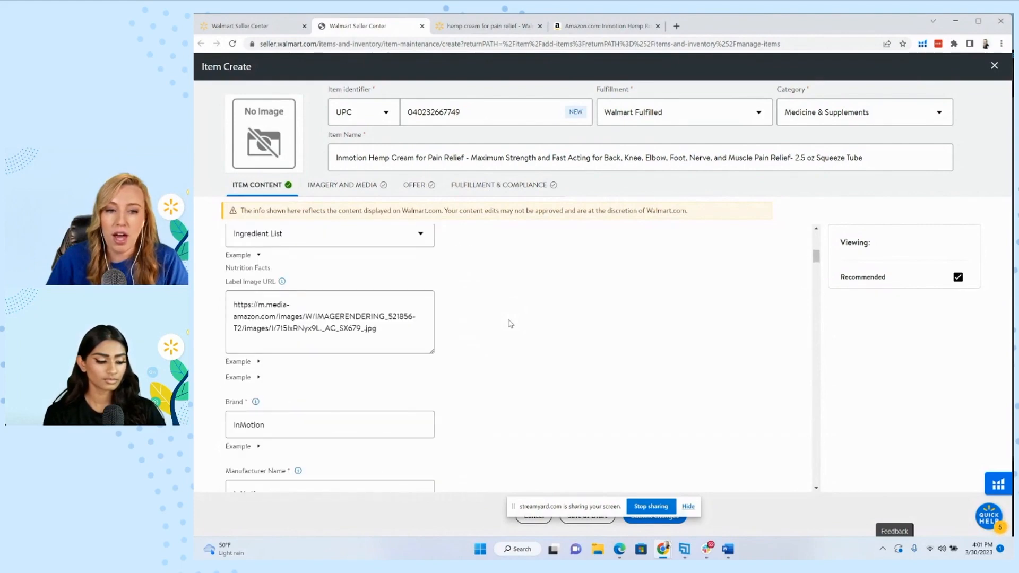
scroll(511, 324, up, 1)
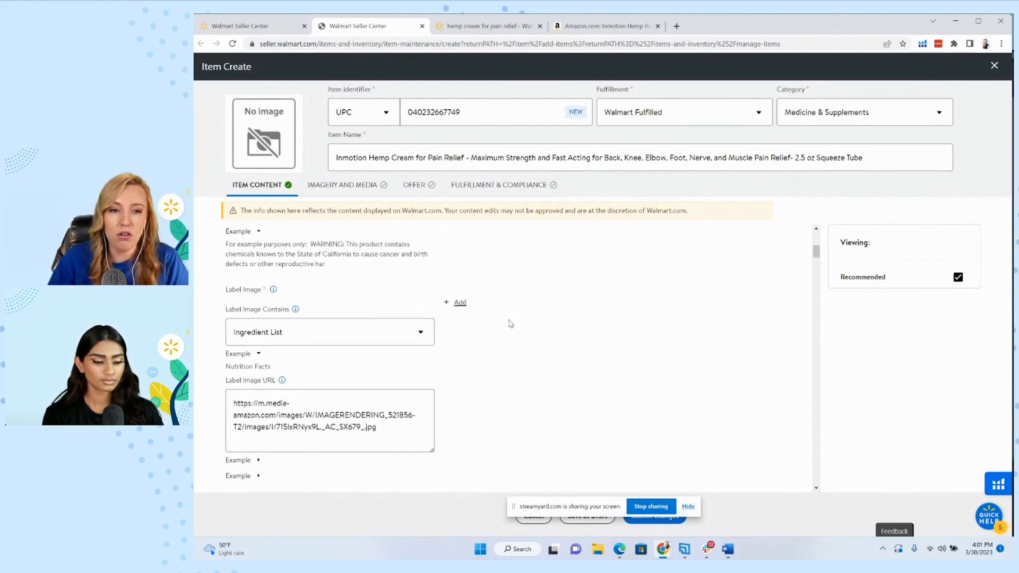
scroll(511, 324, up, 5)
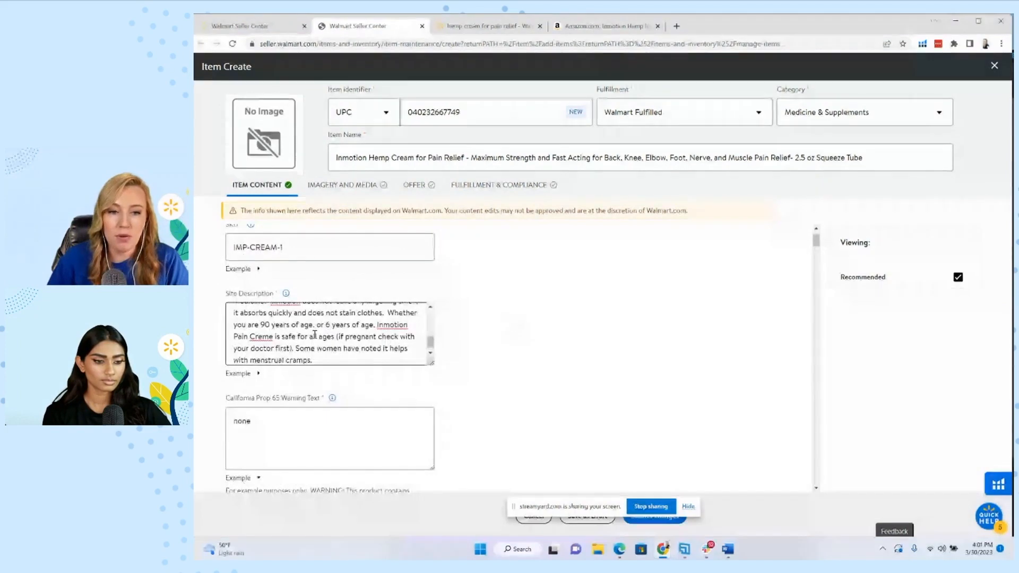
click(313, 328)
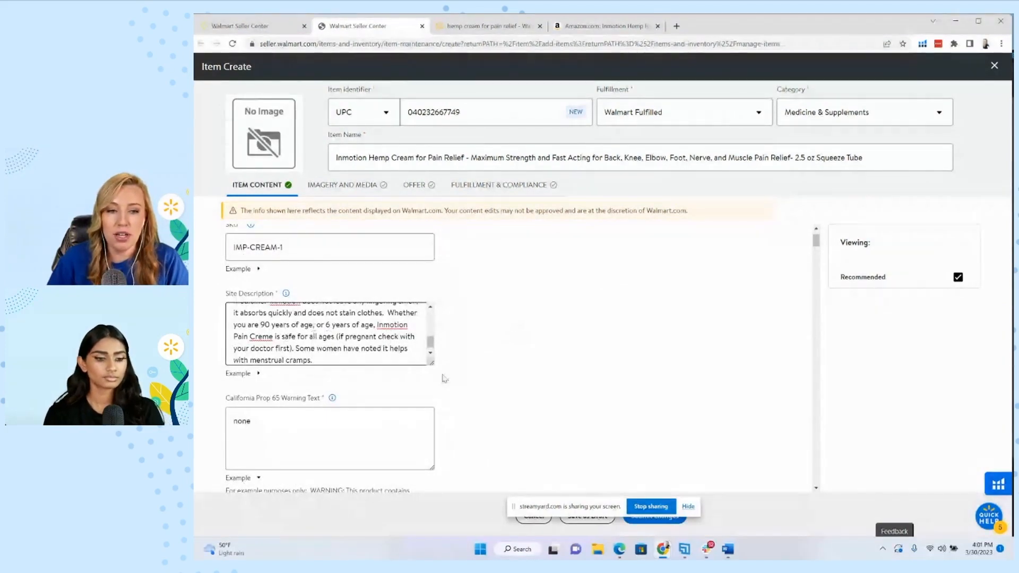
text(,)
scroll(584, 357, down, 6)
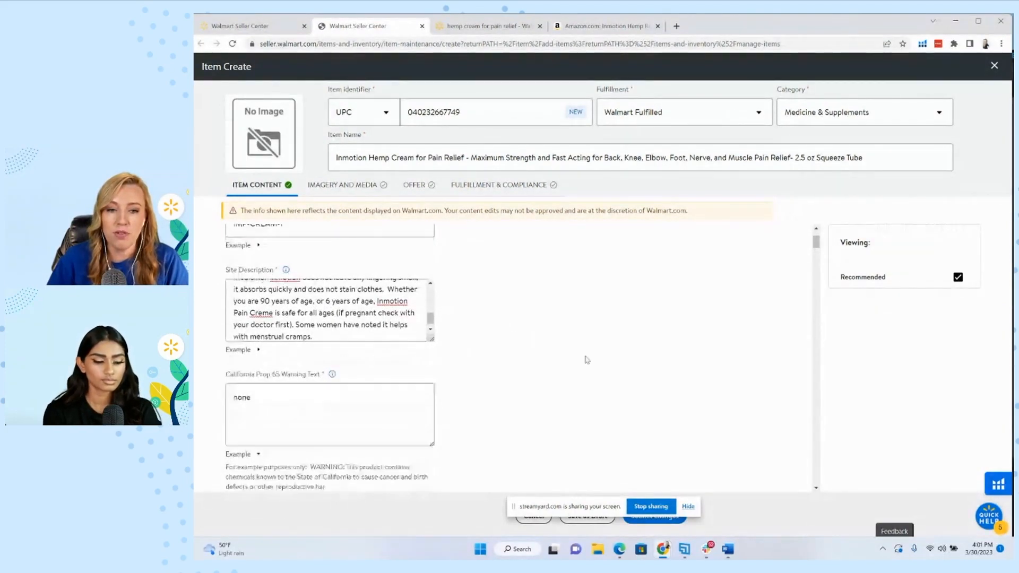
scroll(579, 360, down, 12)
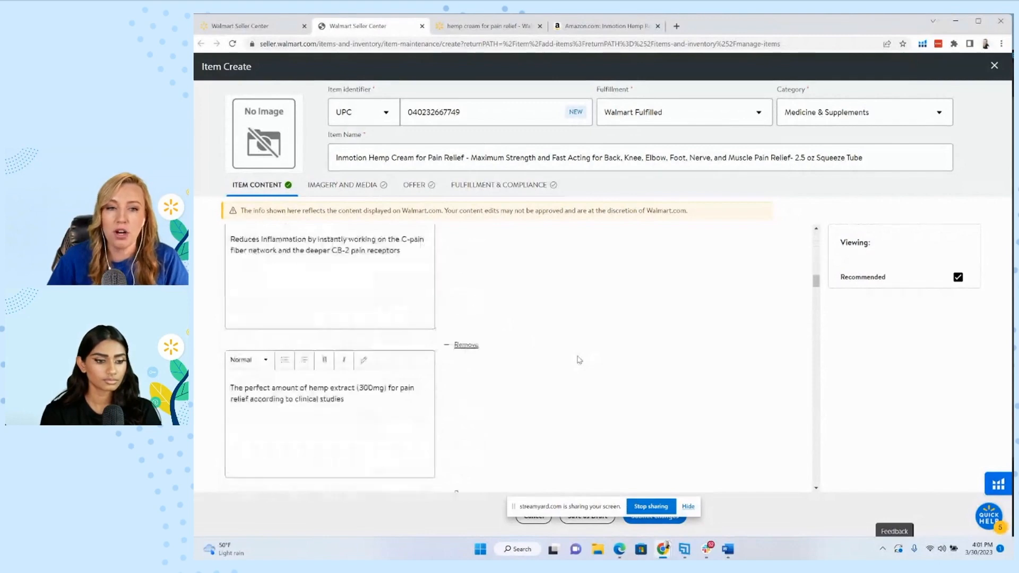
scroll(579, 360, down, 12)
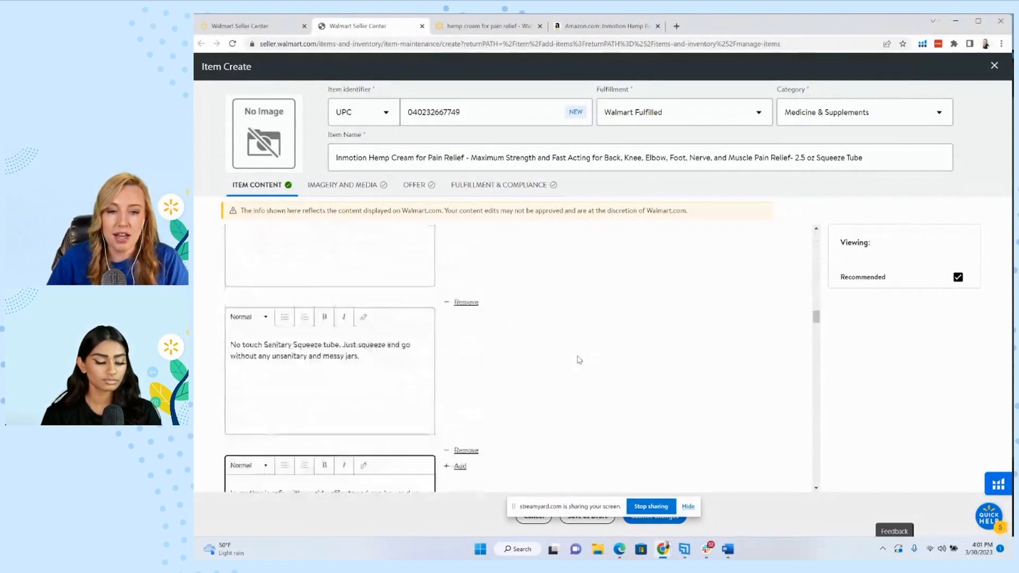
scroll(579, 360, down, 3)
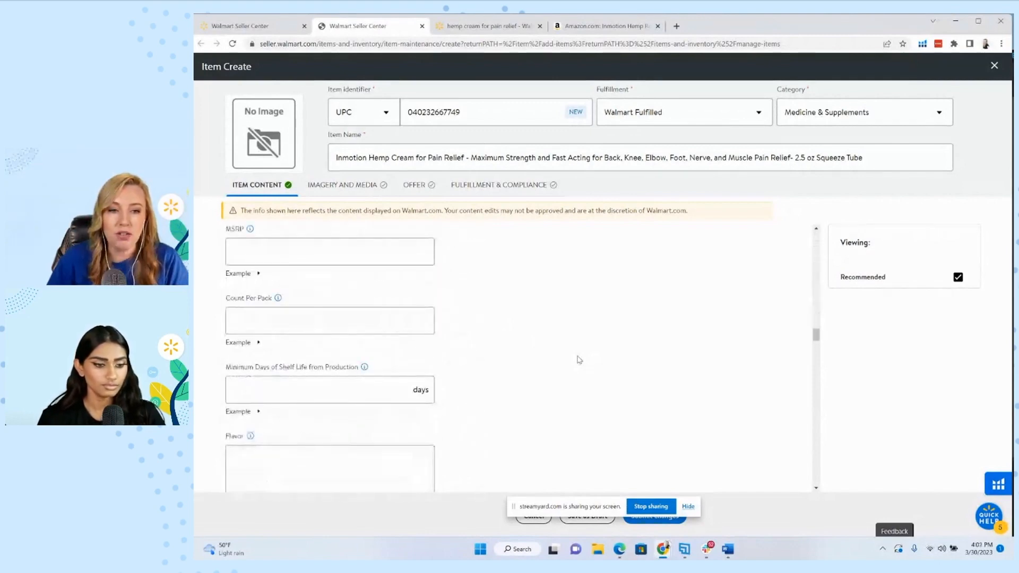
scroll(579, 360, up, 1)
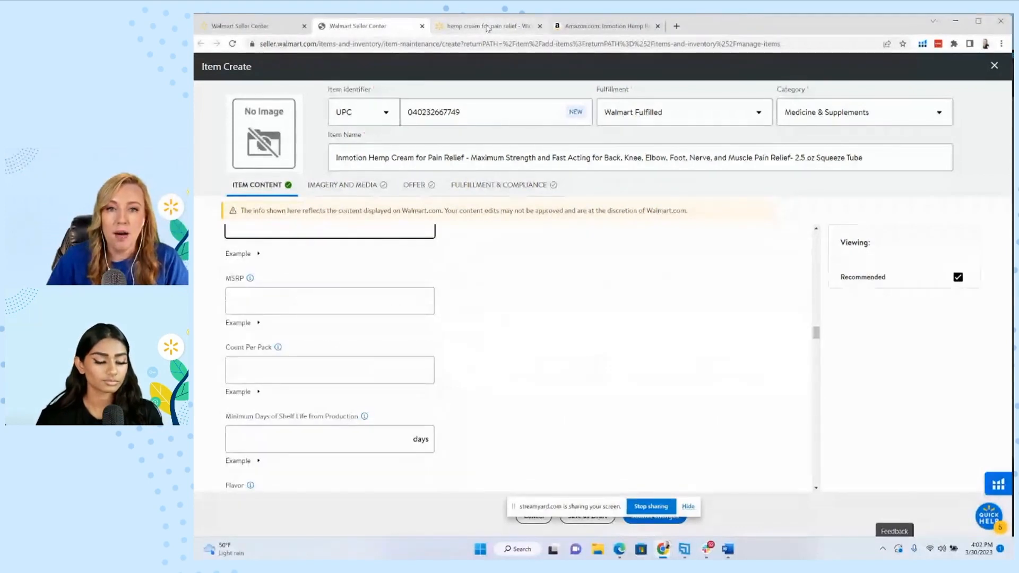
- Switch to Amazon, return to the in motion hemp cream results and open the 2.5 ounce Inmotion Hemp Cream squeeze tube
click(612, 28)
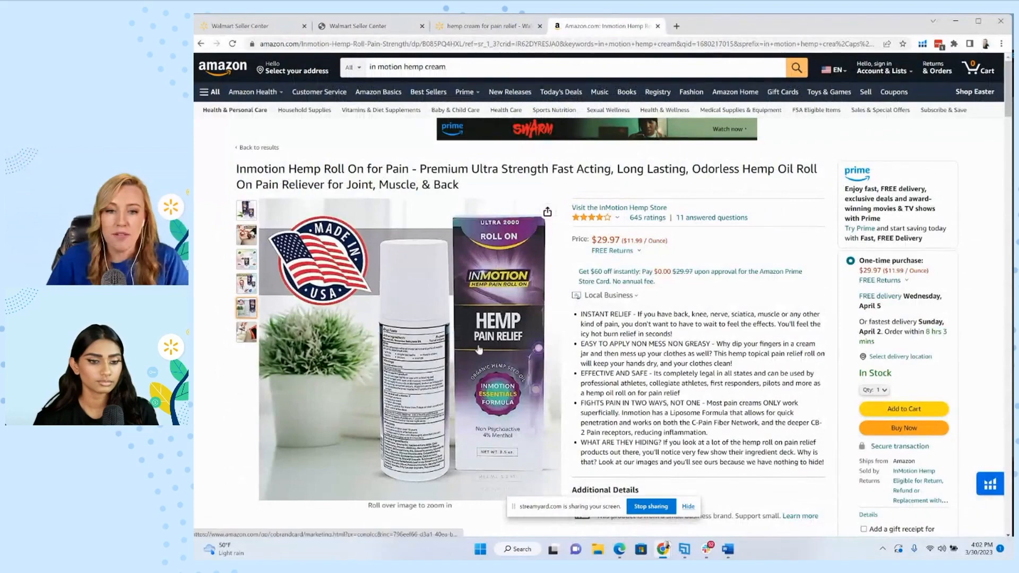
click(201, 43)
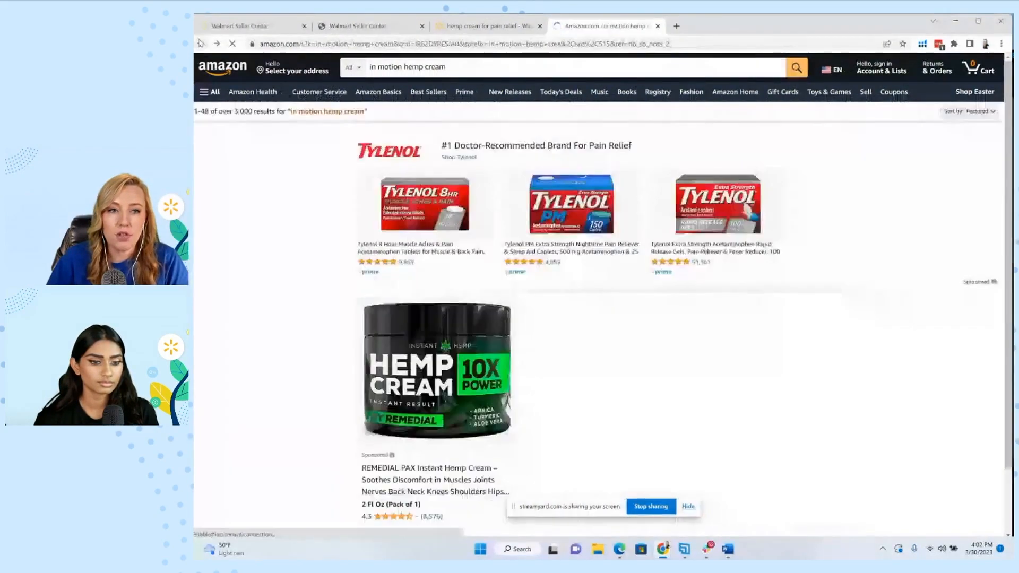
scroll(849, 327, down, 2)
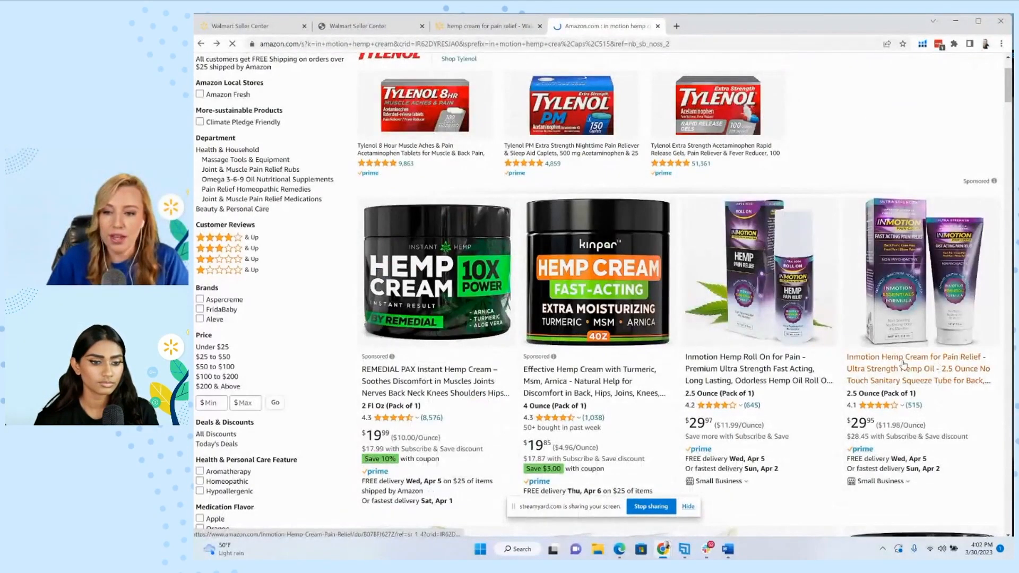
click(902, 381)
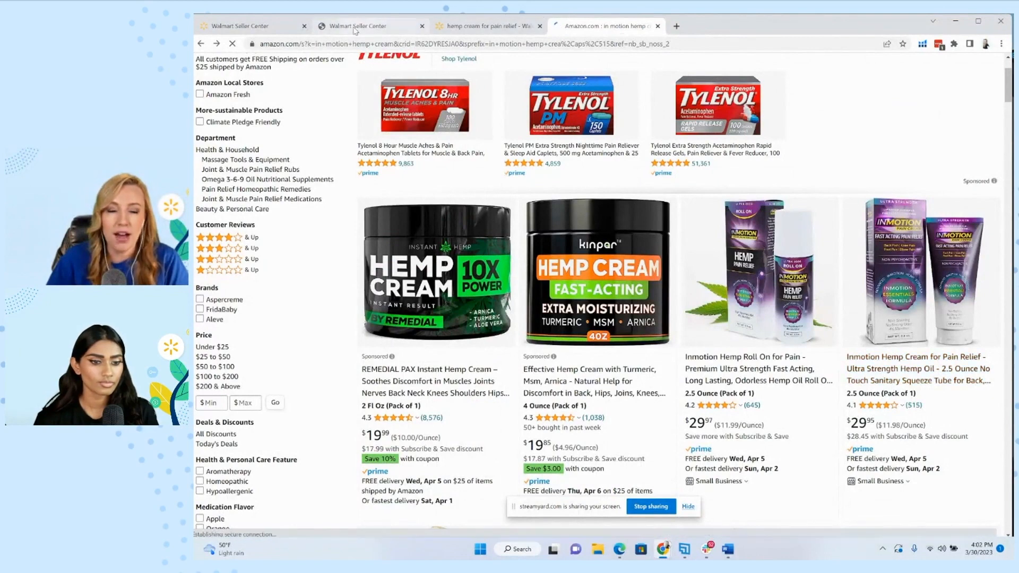
- Return to the Walmart item form and set the MSRP to 29.95 and the count per pack to 1
click(355, 27)
text(In motion is safe with no side effects and can be used as needed with no drug interaction and will not show up on any urine test.)
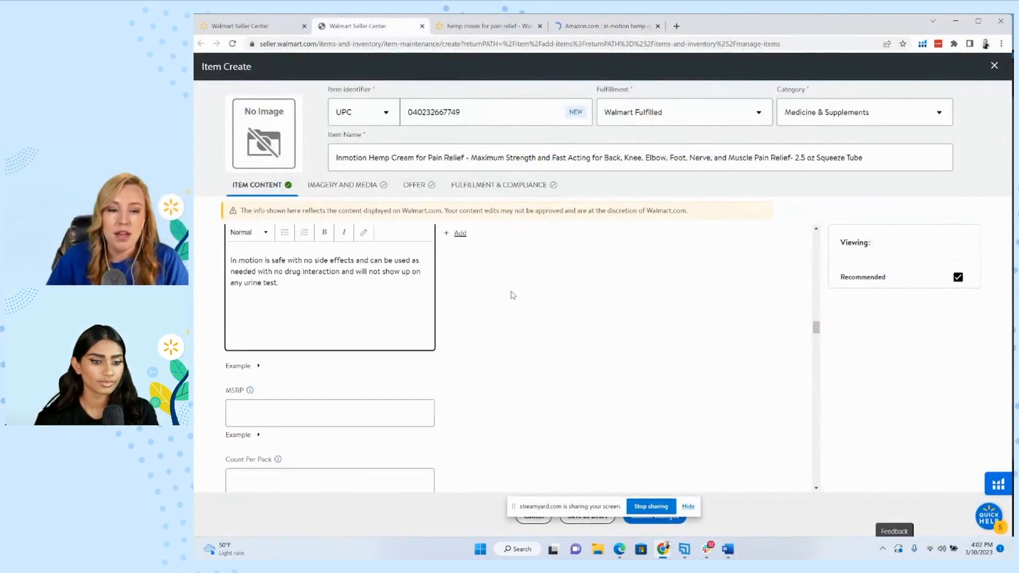
scroll(382, 405, down, 1)
click(382, 405)
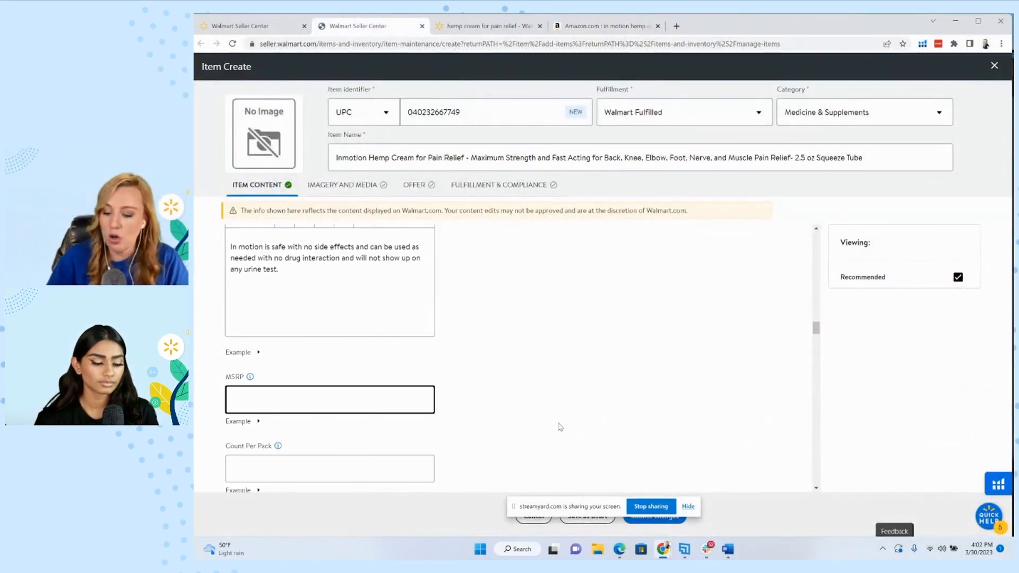
text(29.95)
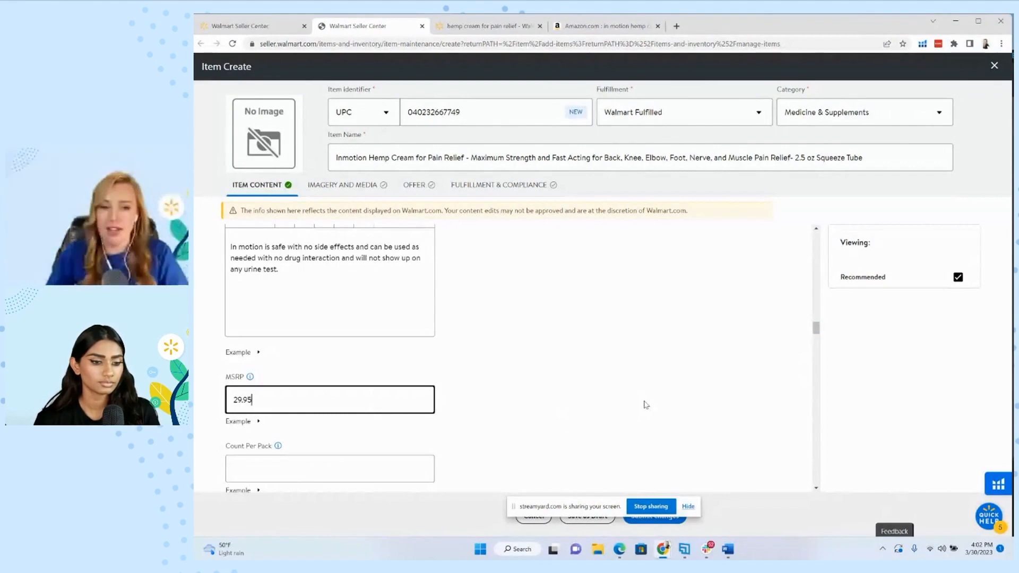
key(Tab)
text(1)
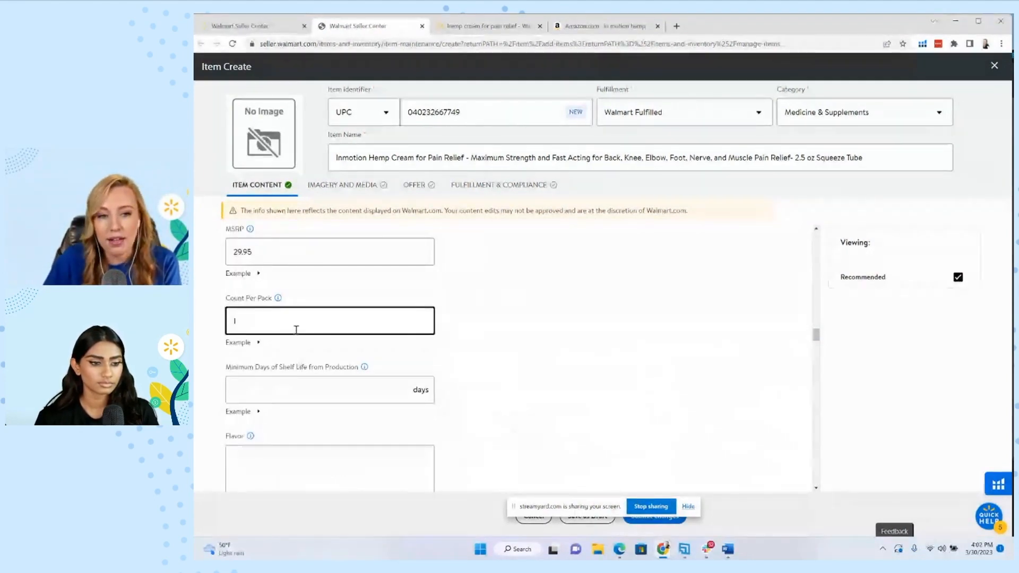
- Set the minimum days of shelf life from production to 180 days
scroll(294, 322, down, 1)
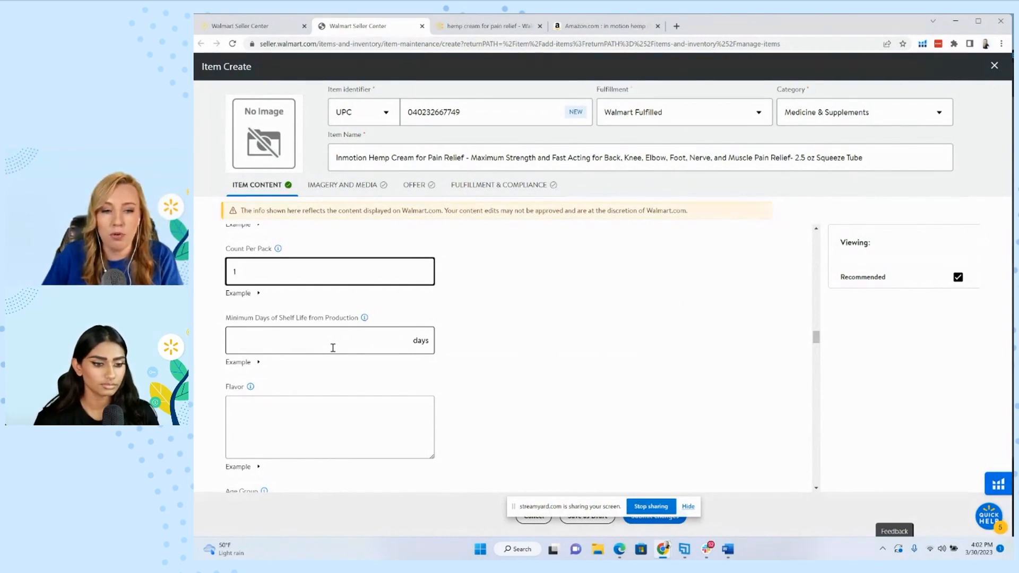
click(265, 349)
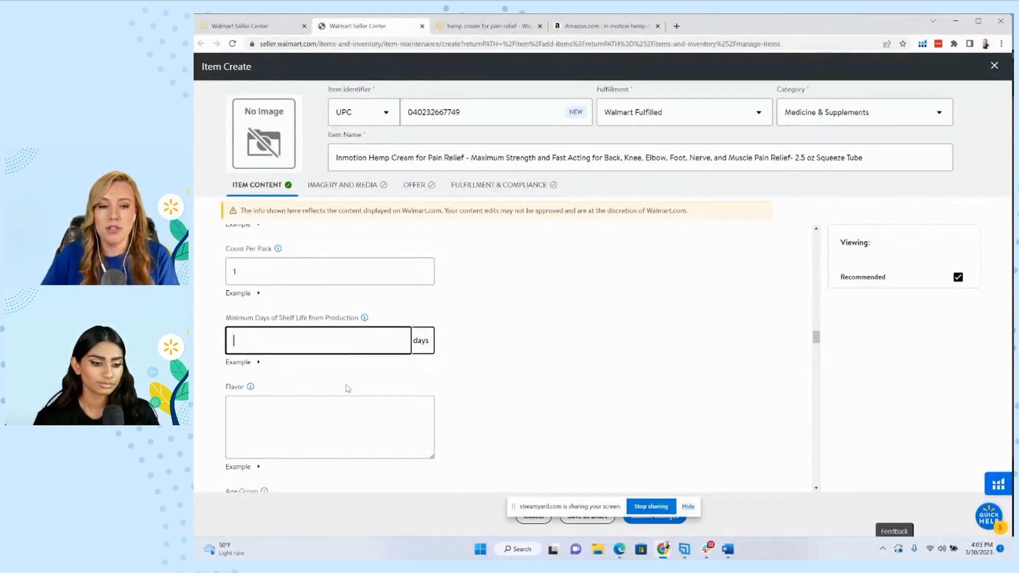
text(180)
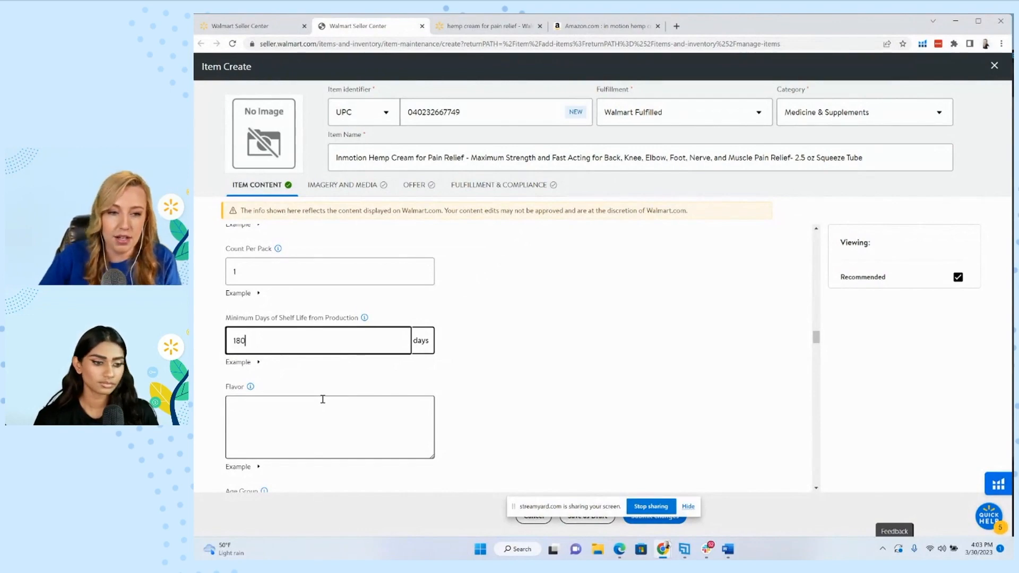
- Set the item's age group to Adult and Senior, leaving the flavor empty
scroll(498, 355, down, 2)
click(370, 328)
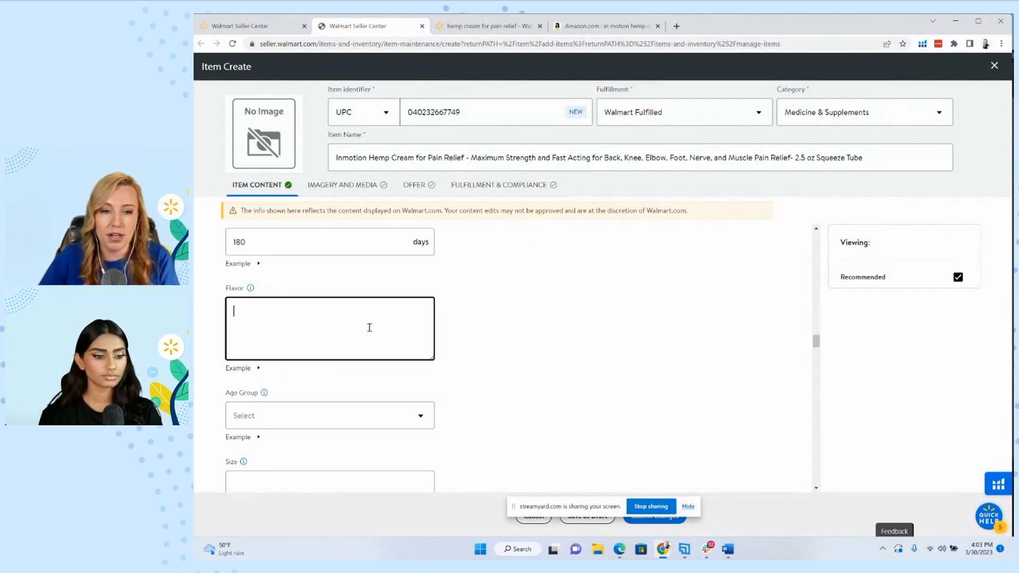
mouse_move(251, 289)
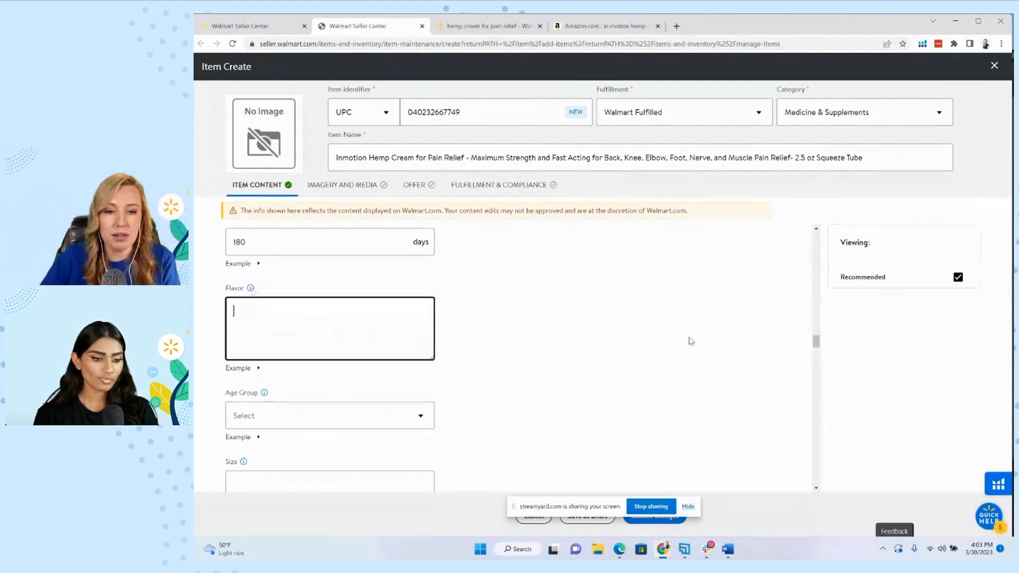
scroll(691, 341, down, 1)
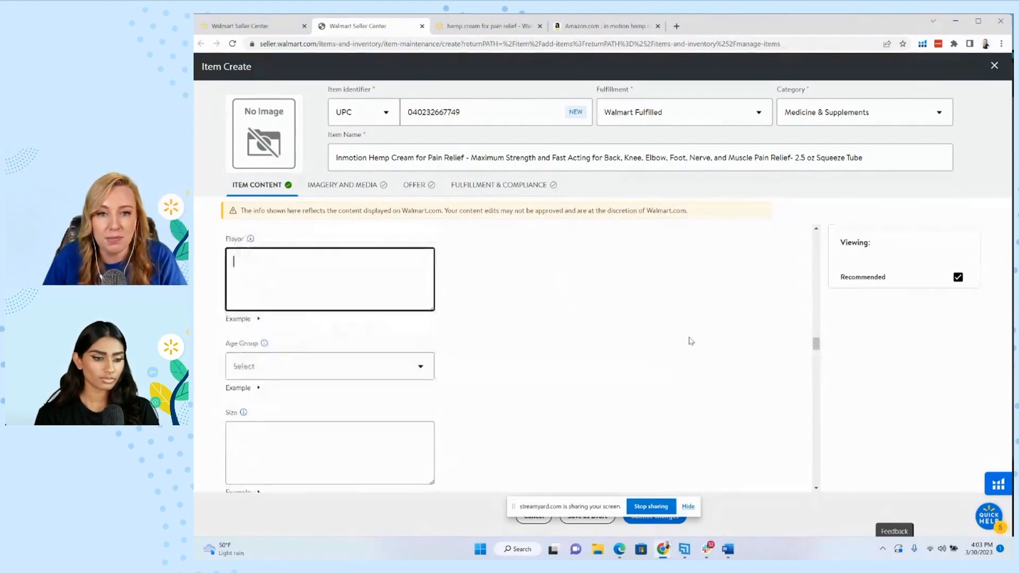
scroll(690, 341, down, 1)
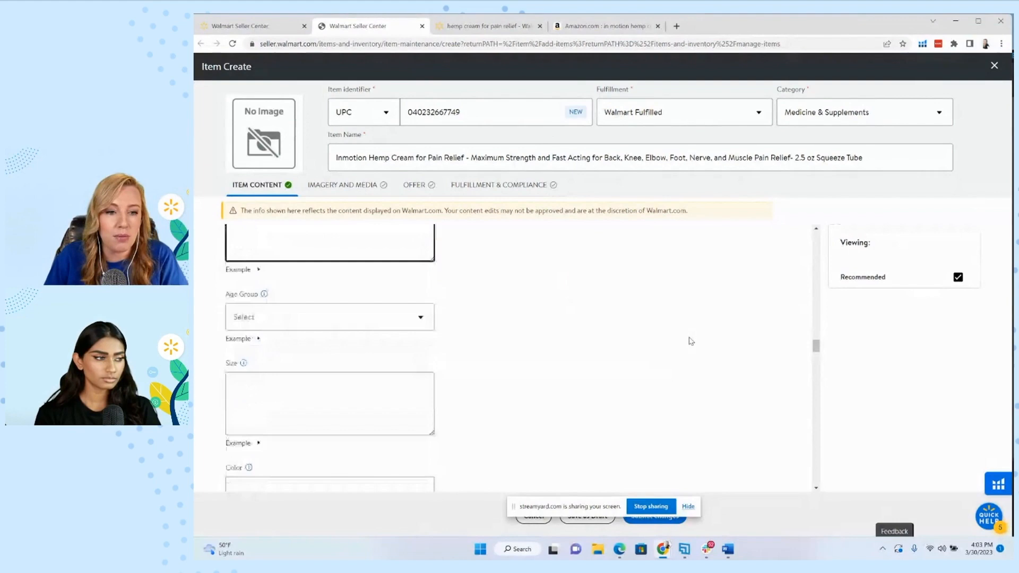
click(338, 319)
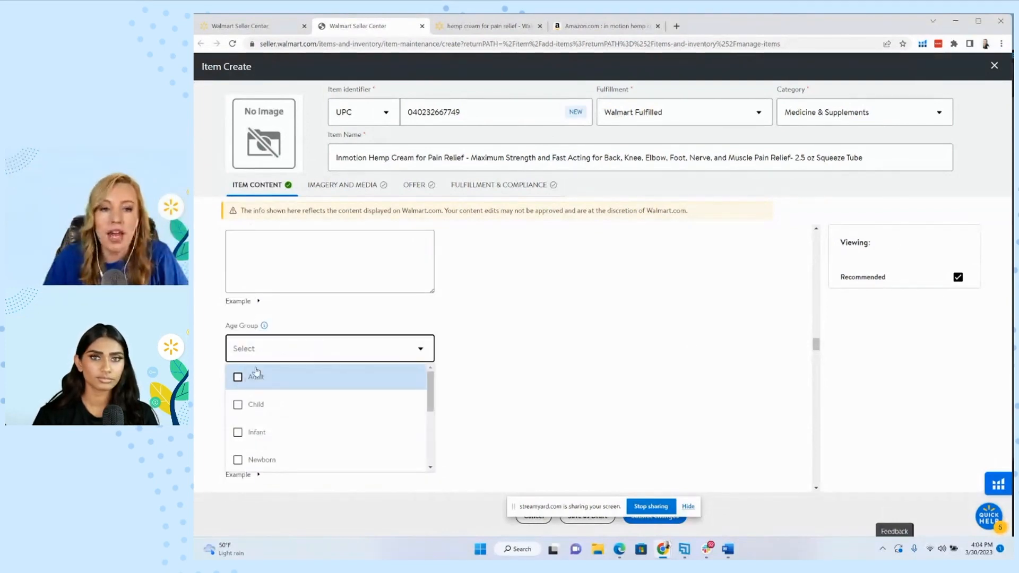
click(256, 375)
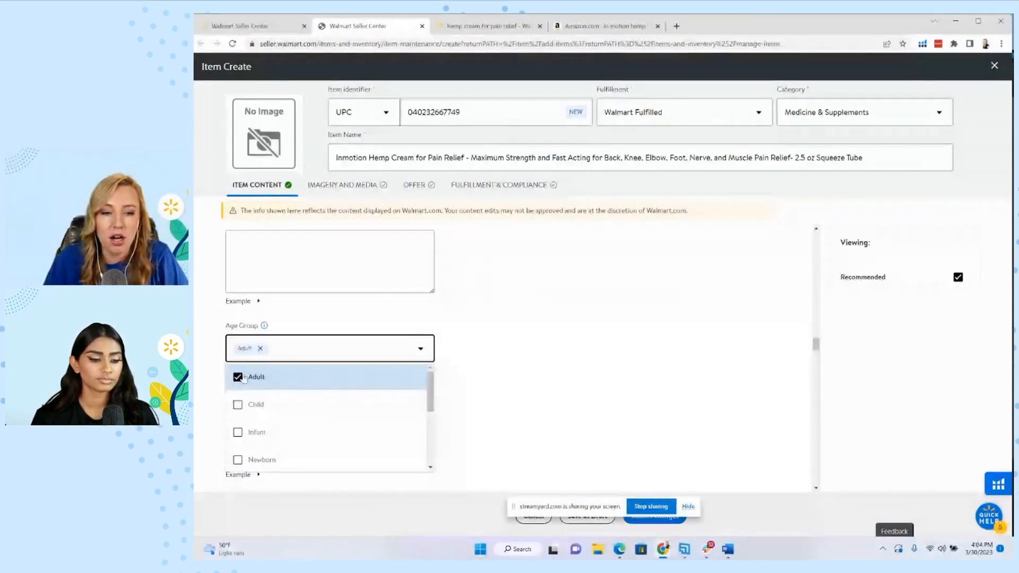
scroll(289, 391, down, 2)
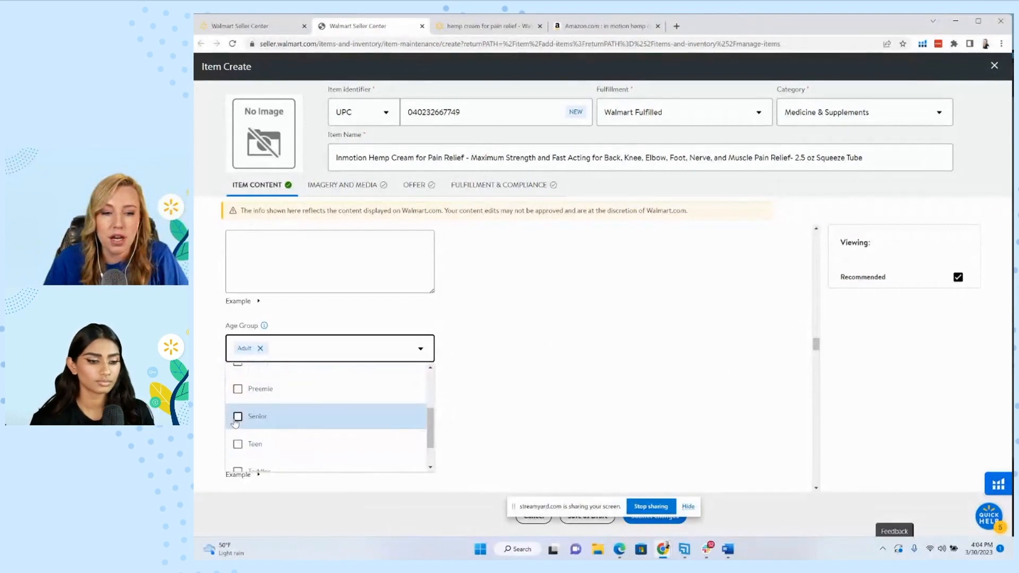
click(254, 417)
scroll(391, 423, down, 1)
click(547, 370)
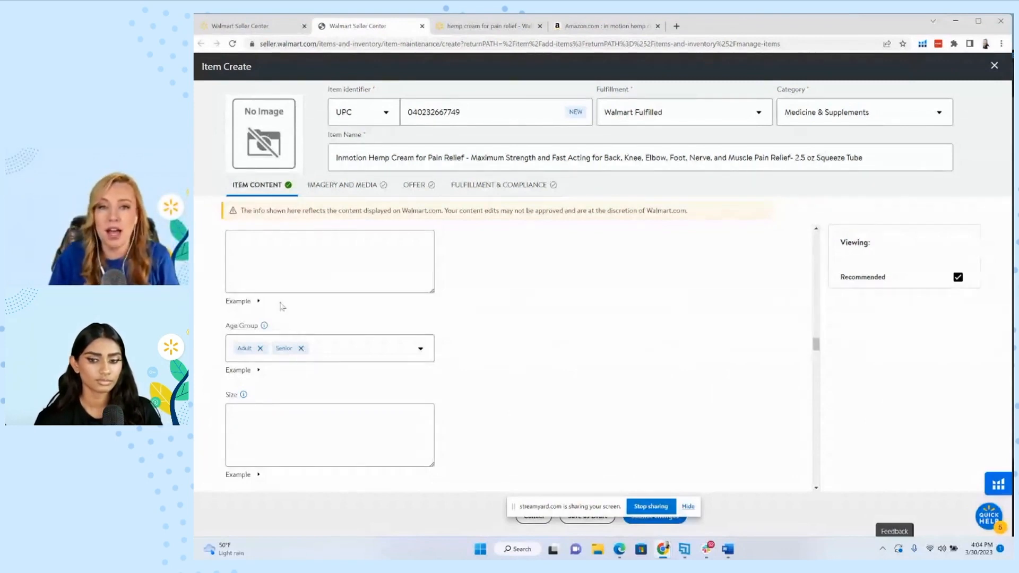
- Switch to the Walmart.com search for hemp cream for pain relief and filter the results by the Adult lifestage
click(454, 30)
scroll(281, 263, up, 4)
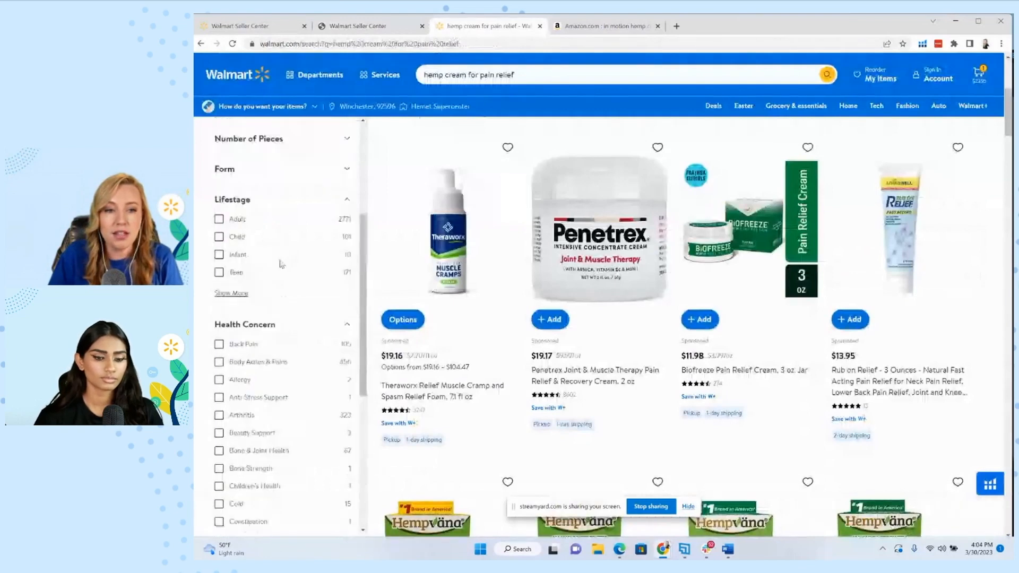
scroll(270, 271, up, 2)
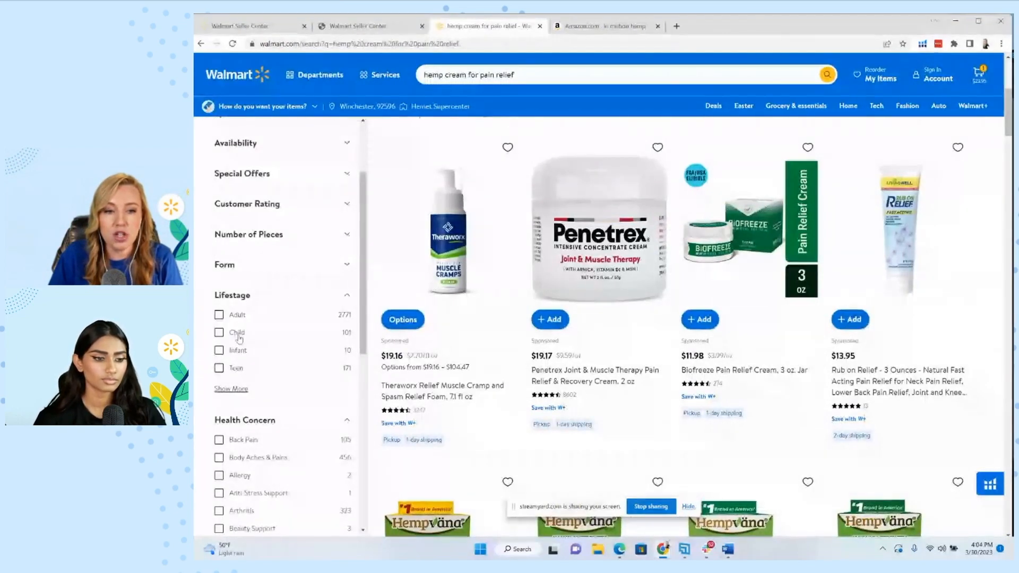
click(218, 316)
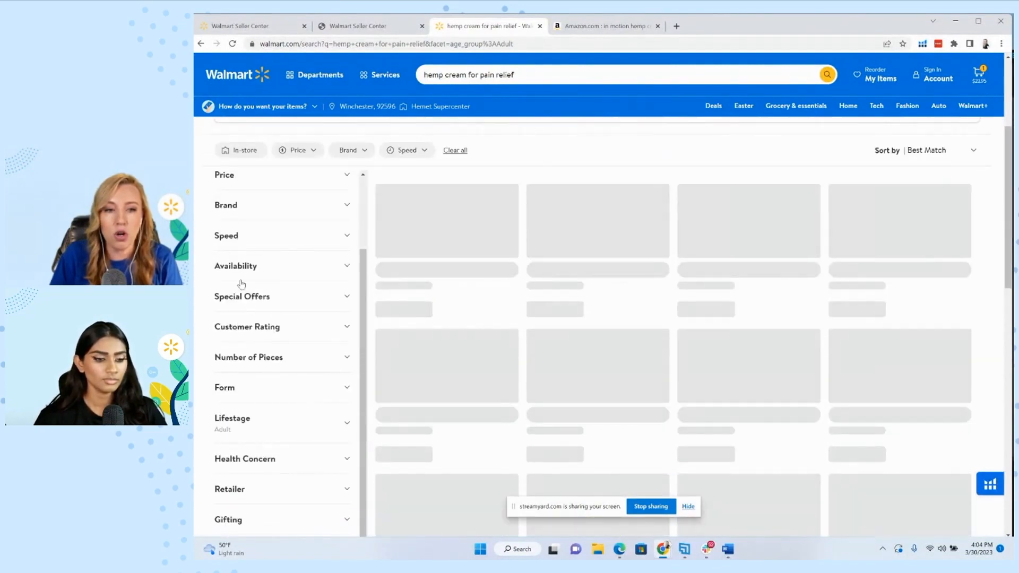
- Remove the Adult lifestage filter from the hemp cream for pain relief search
click(264, 415)
scroll(260, 408, down, 2)
click(229, 357)
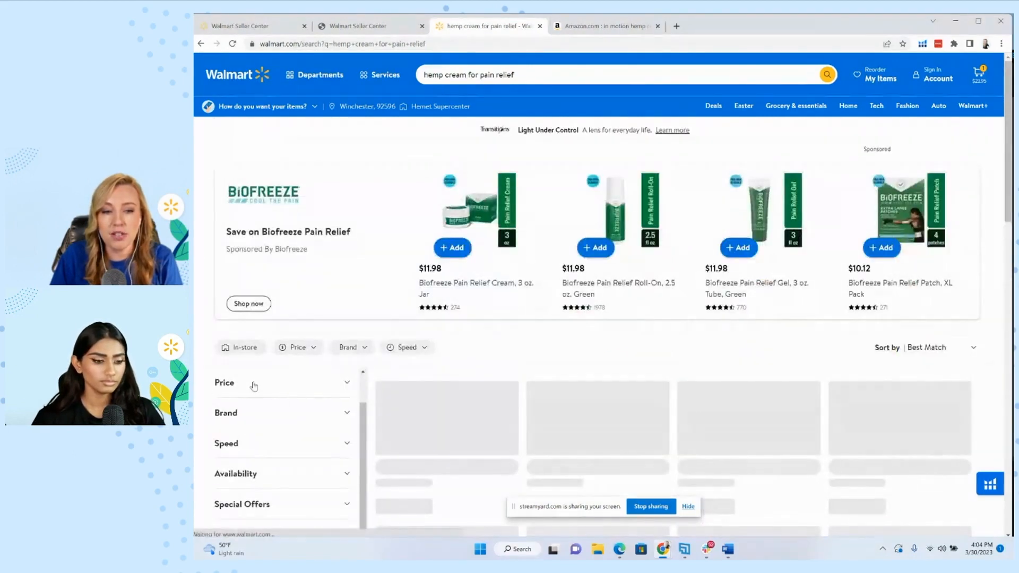
scroll(403, 381, down, 3)
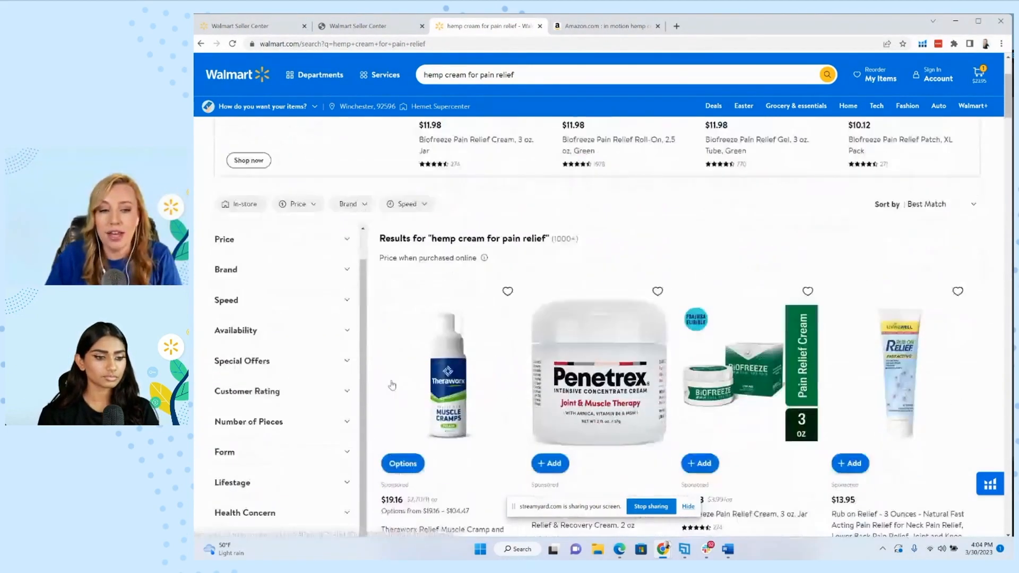
- Return to the item form, view the Size example and the Amazon hemp cream results, and set the size to 2.5 ounces
scroll(264, 393, down, 3)
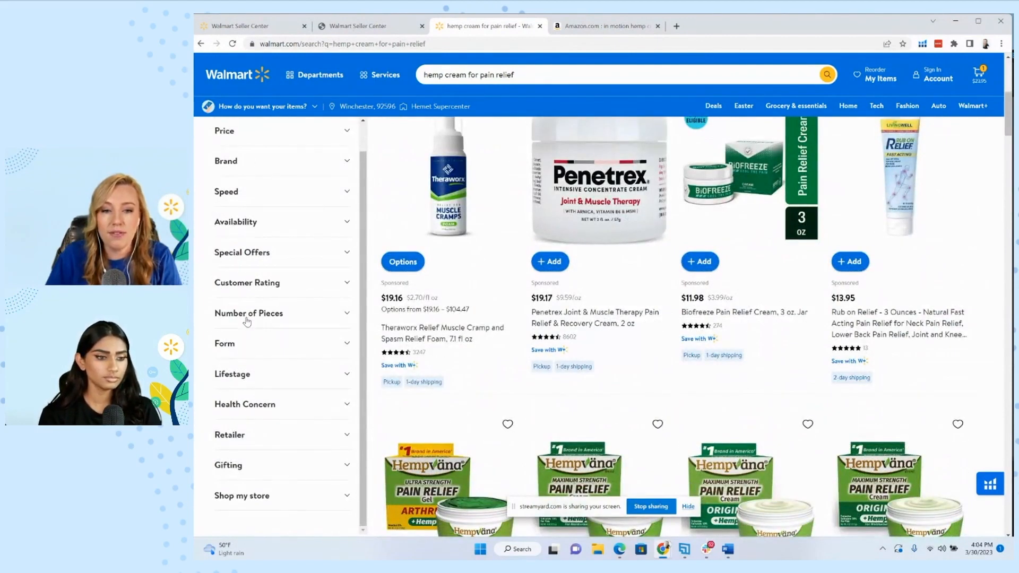
click(398, 21)
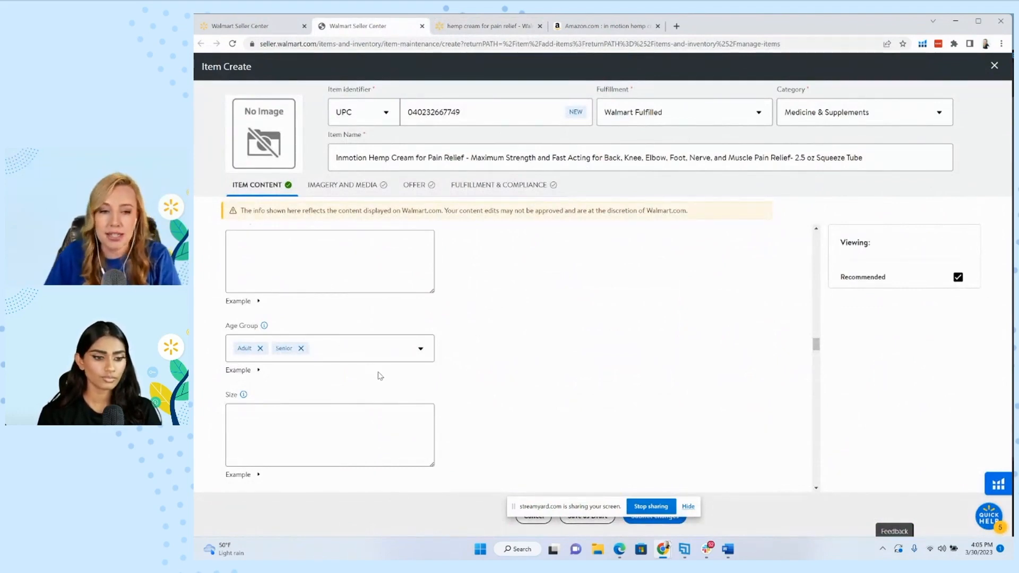
scroll(355, 417, up, 1)
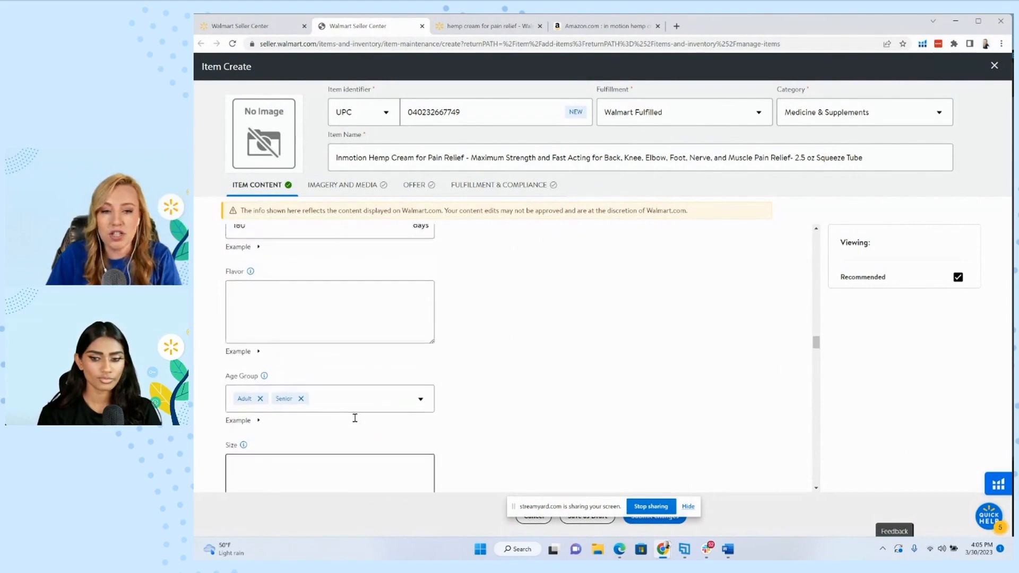
scroll(353, 417, down, 3)
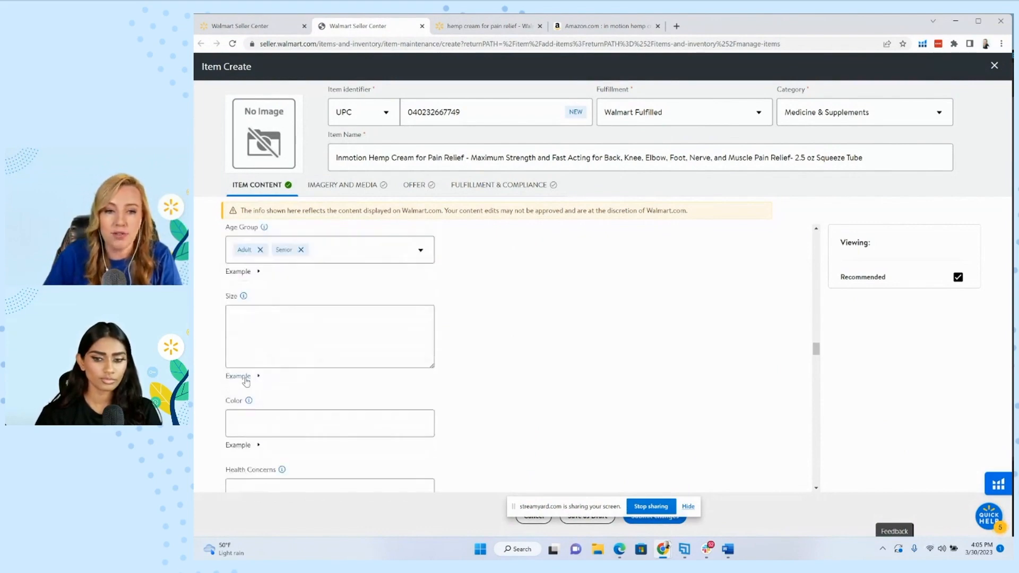
click(245, 378)
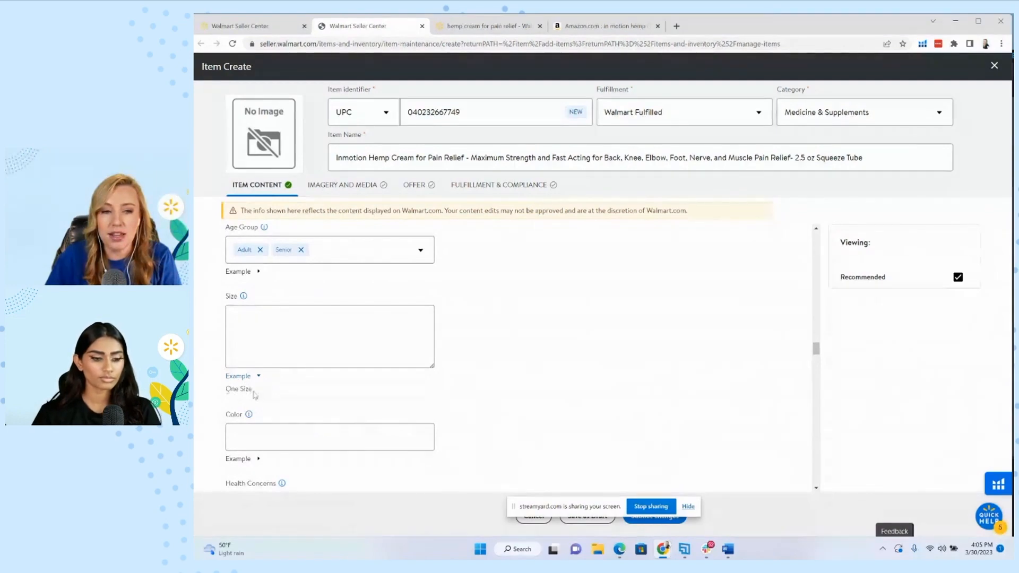
click(602, 26)
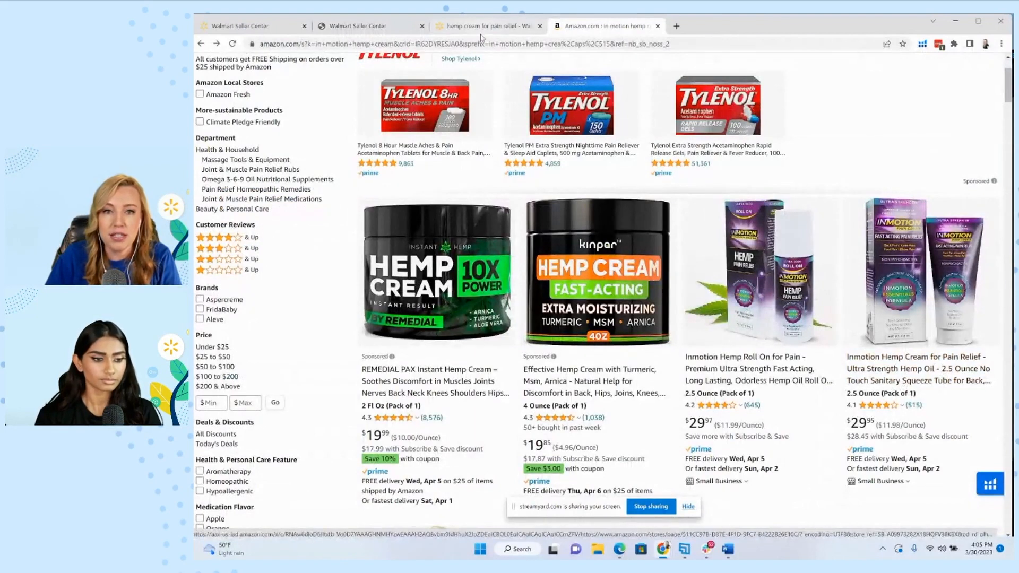
click(365, 29)
click(305, 348)
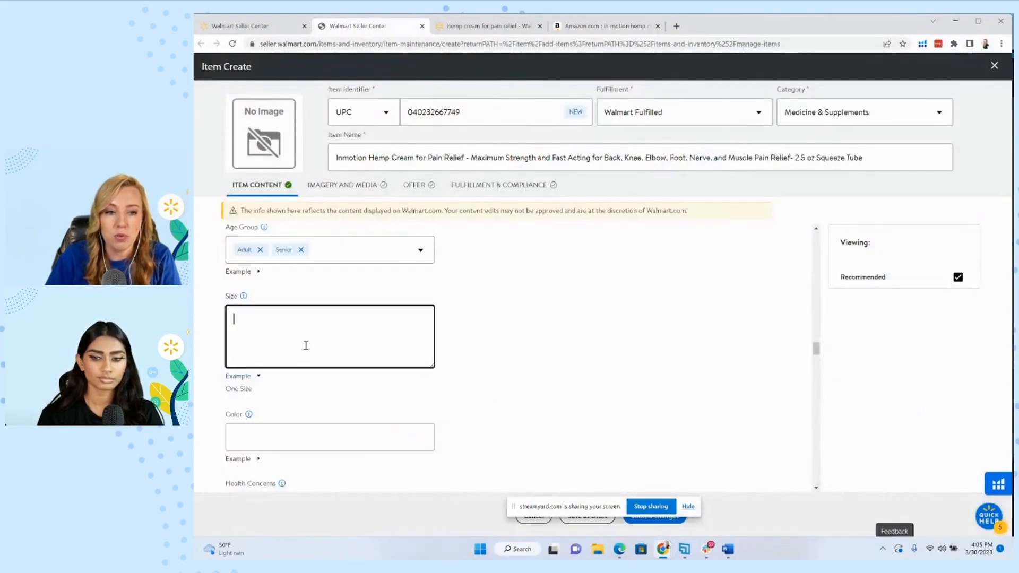
text(2.5 ounces)
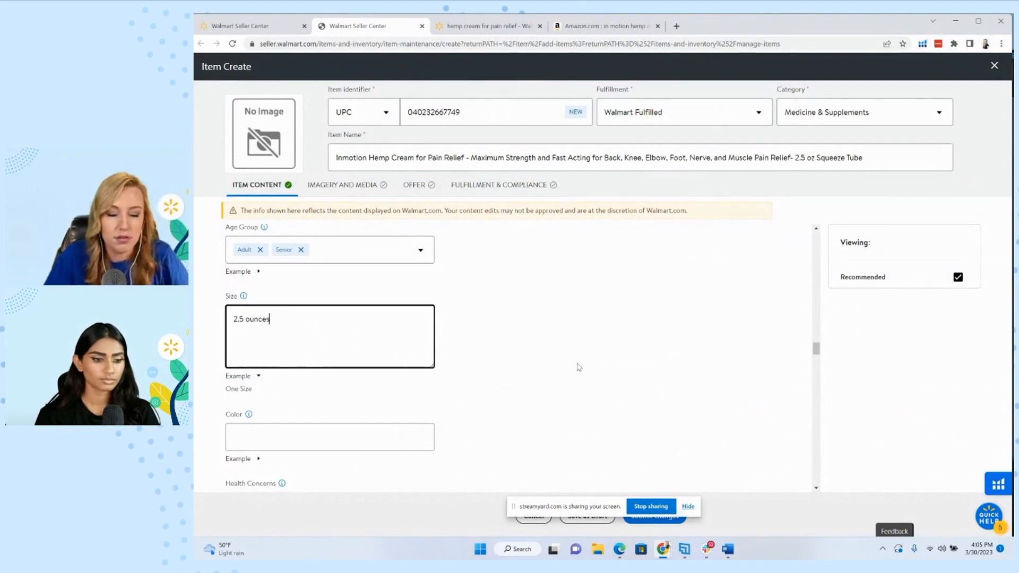
- Consult Walmart.com's Health Concern filters and add back pain, knee pain, elbow pain, body aches and pains, arthritis and inflammation as the item's health concerns
scroll(579, 367, down, 1)
scroll(240, 393, down, 3)
click(255, 309)
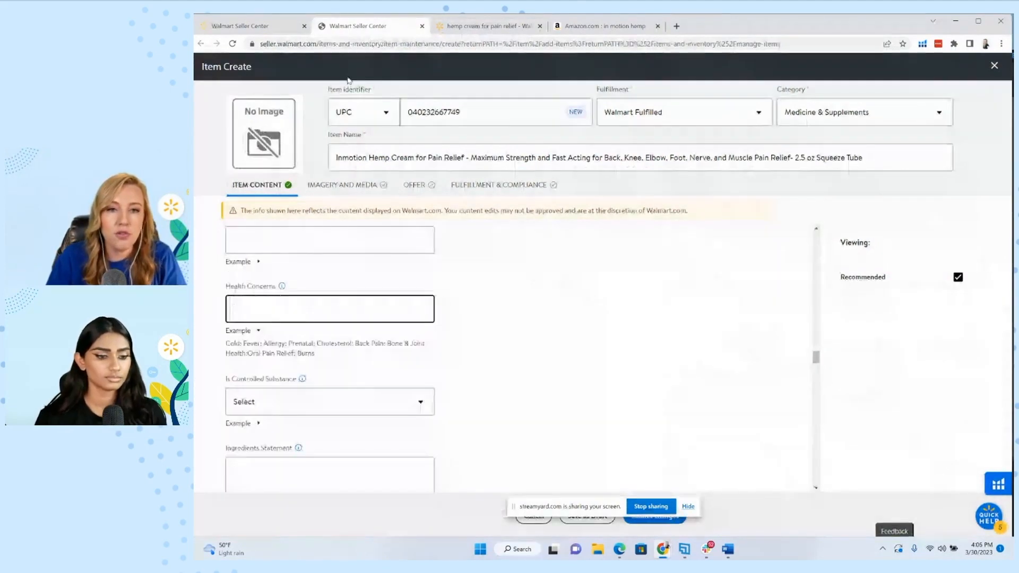
click(479, 27)
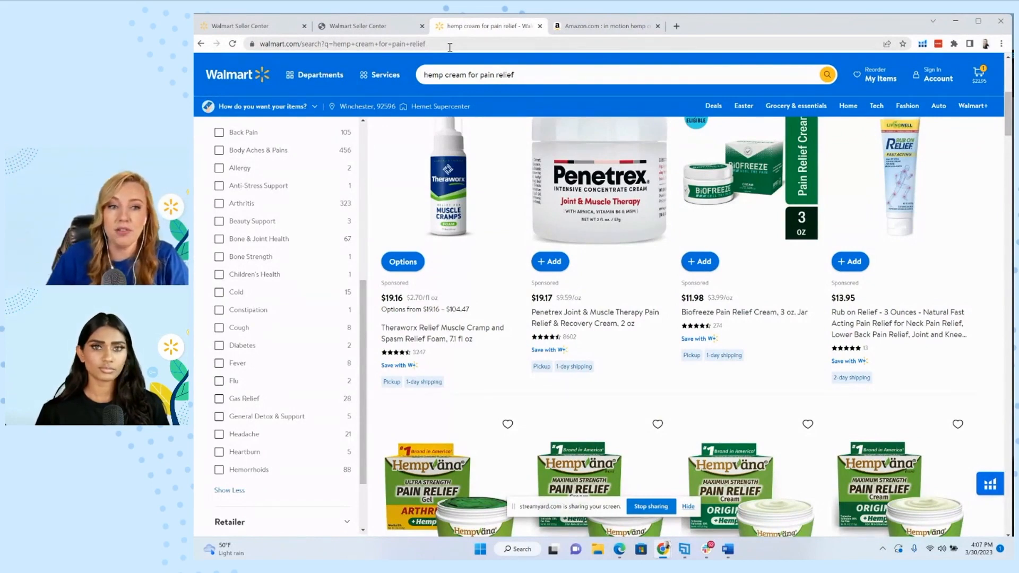
scroll(266, 168, up, 1)
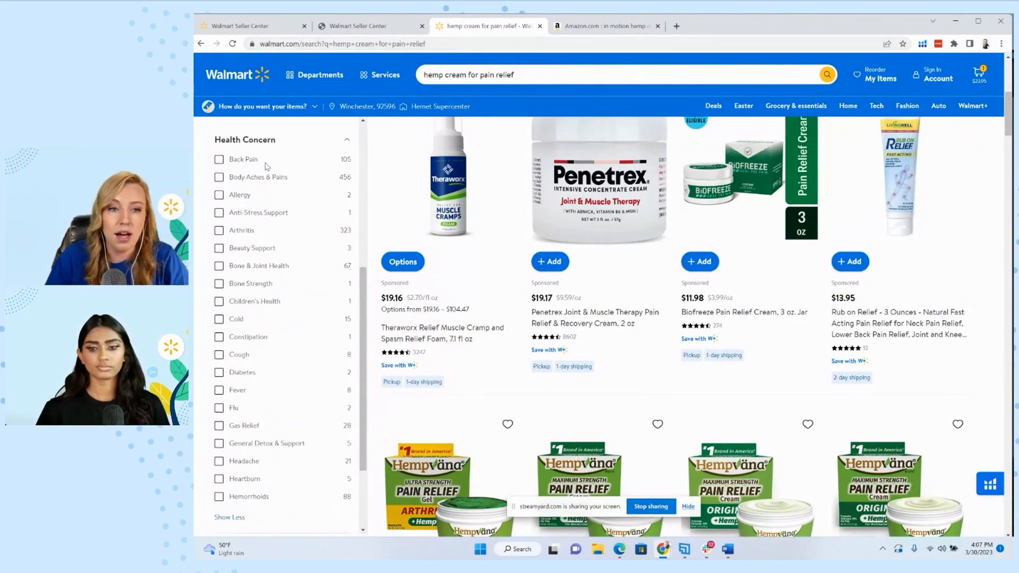
scroll(265, 167, down, 1)
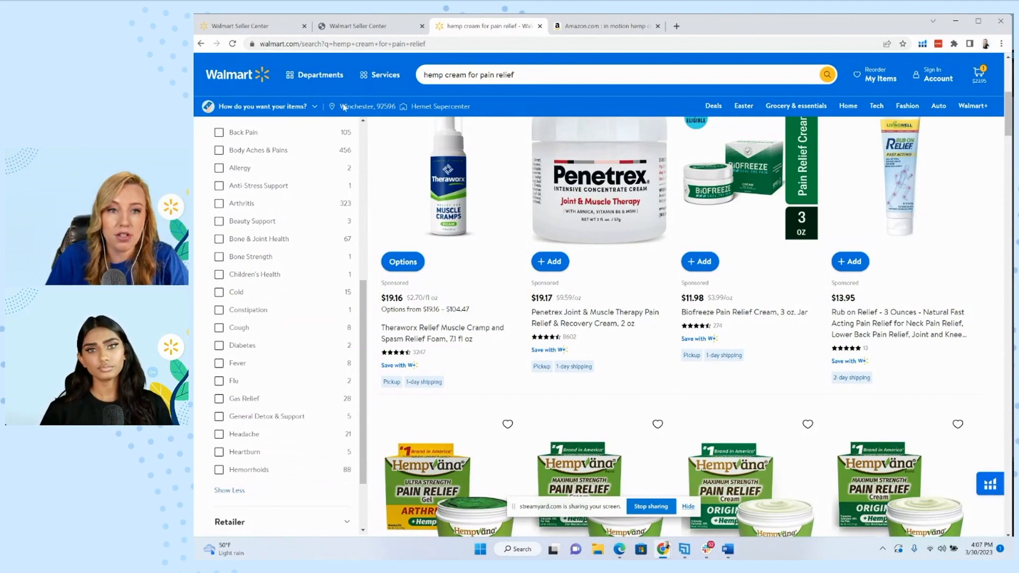
click(396, 31)
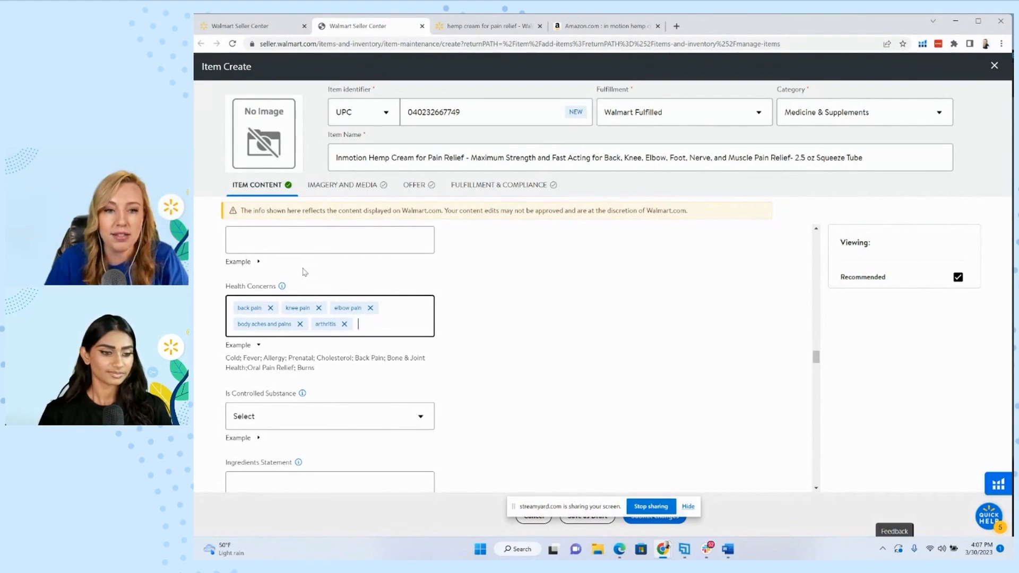
text(inflammation)
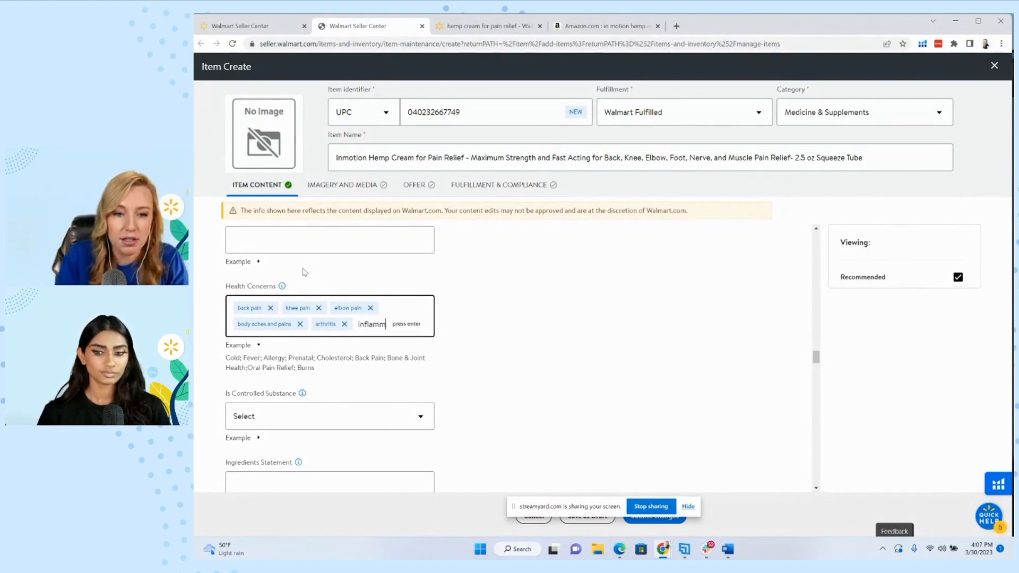
key(Return)
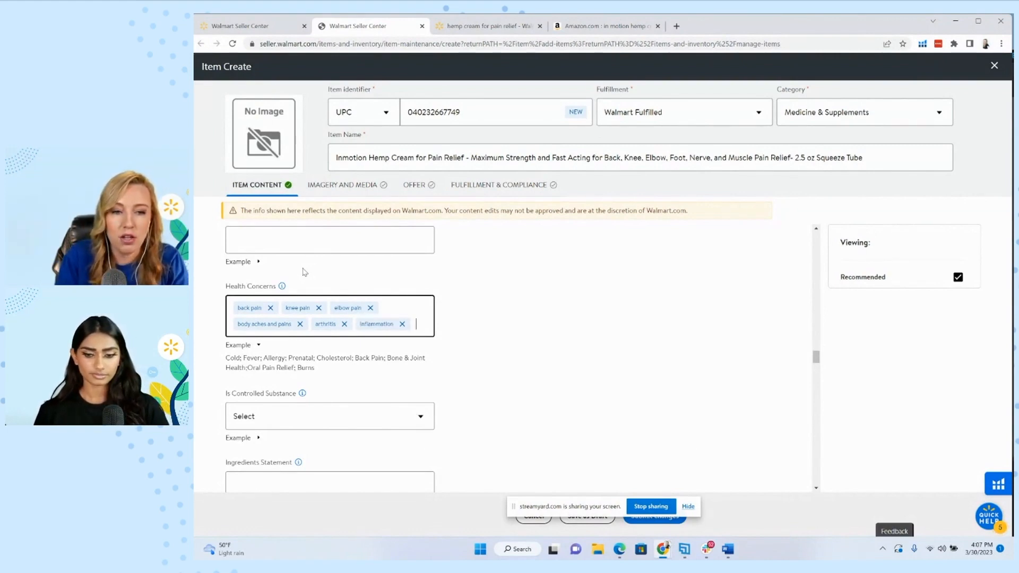
text(ne)
key(BackSpace)
key(BackSpace)
key(BackSpace)
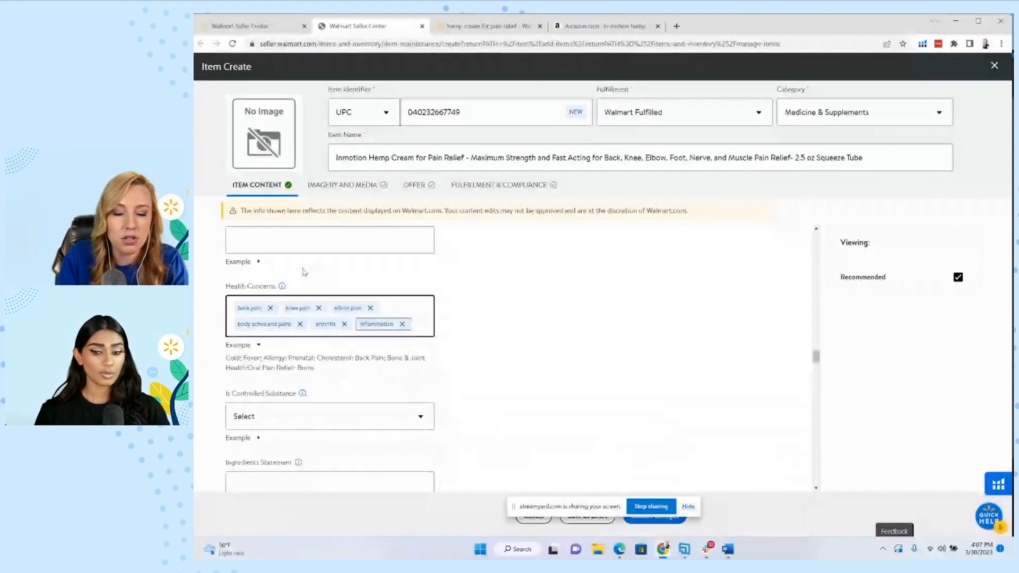
text(should)
key(BackSpace)
key(BackSpace)
key(BackSpace)
key(BackSpace)
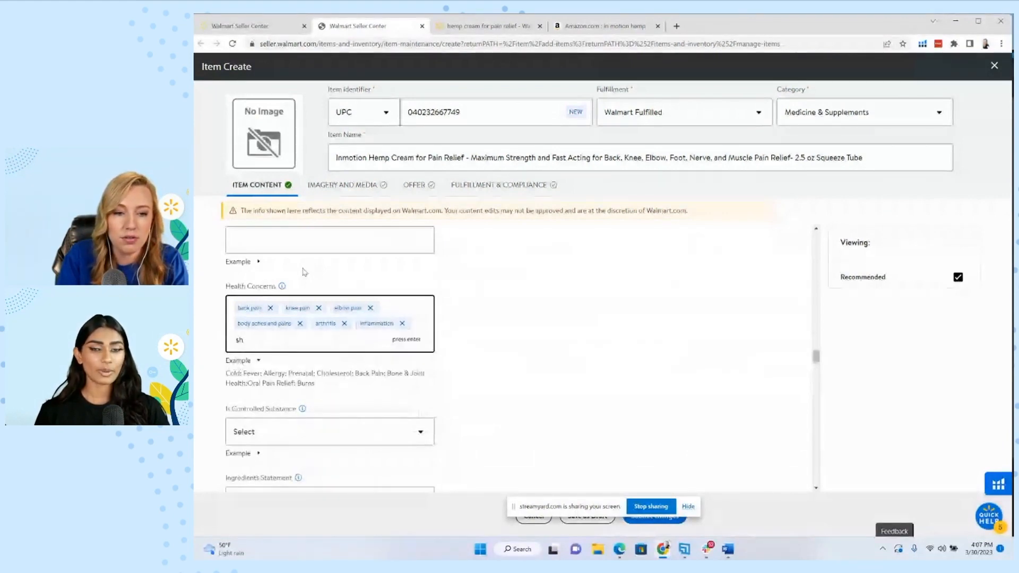
key(BackSpace)
key(BackSpace)
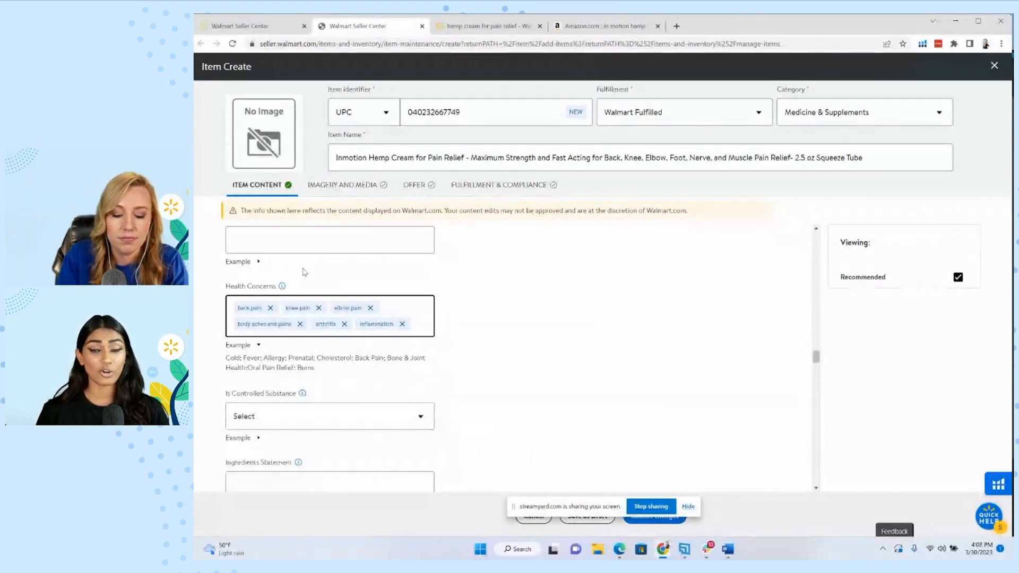
- Add neuropathy and shoulder pain to the item's health concerns
text(neuro)
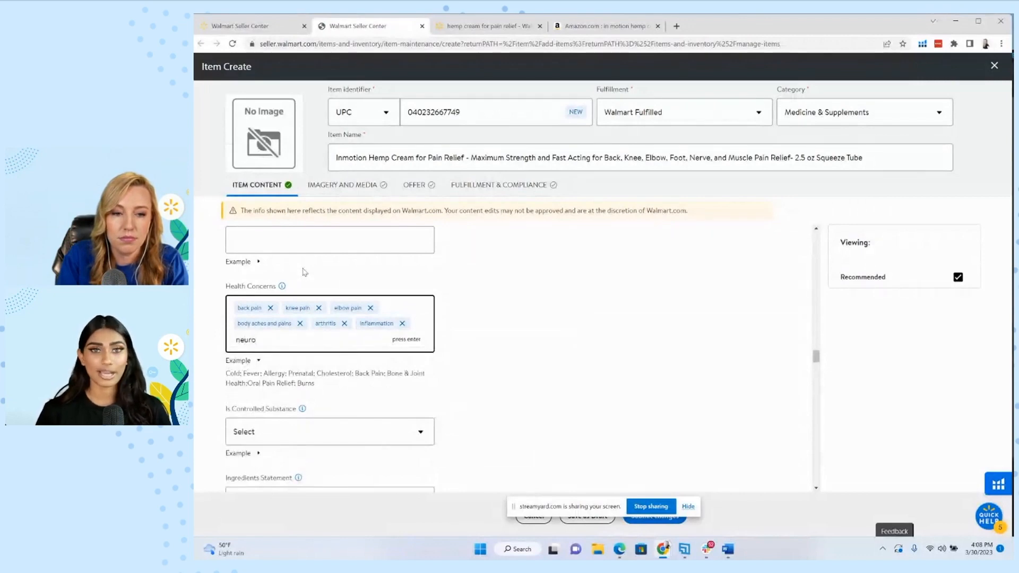
text(pathy)
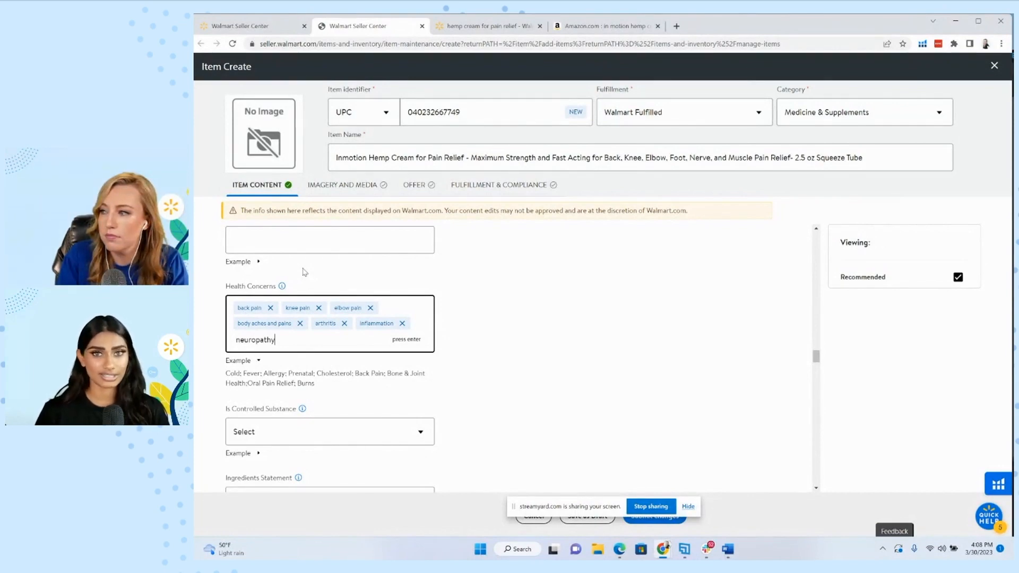
key(Return)
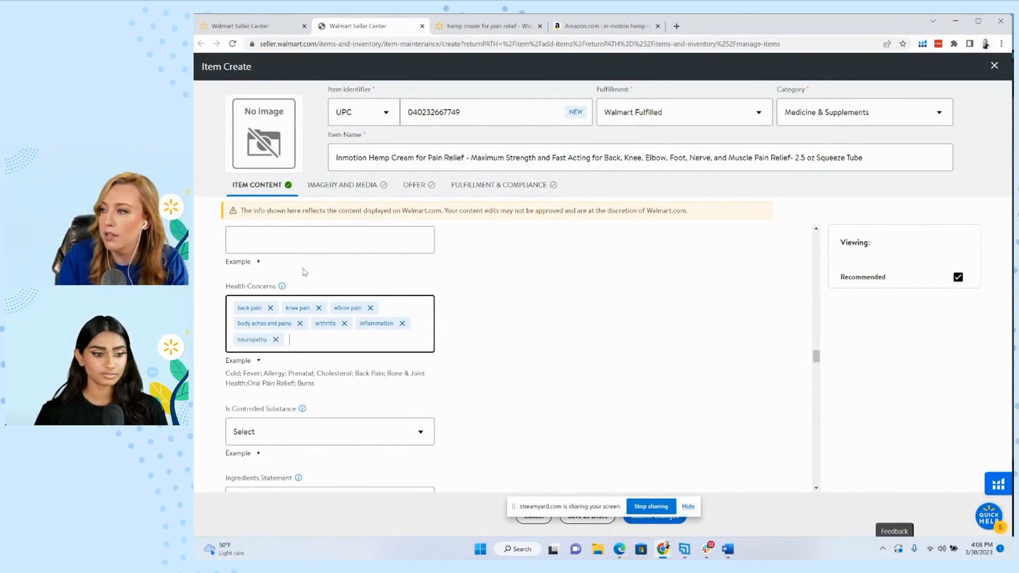
text(sho)
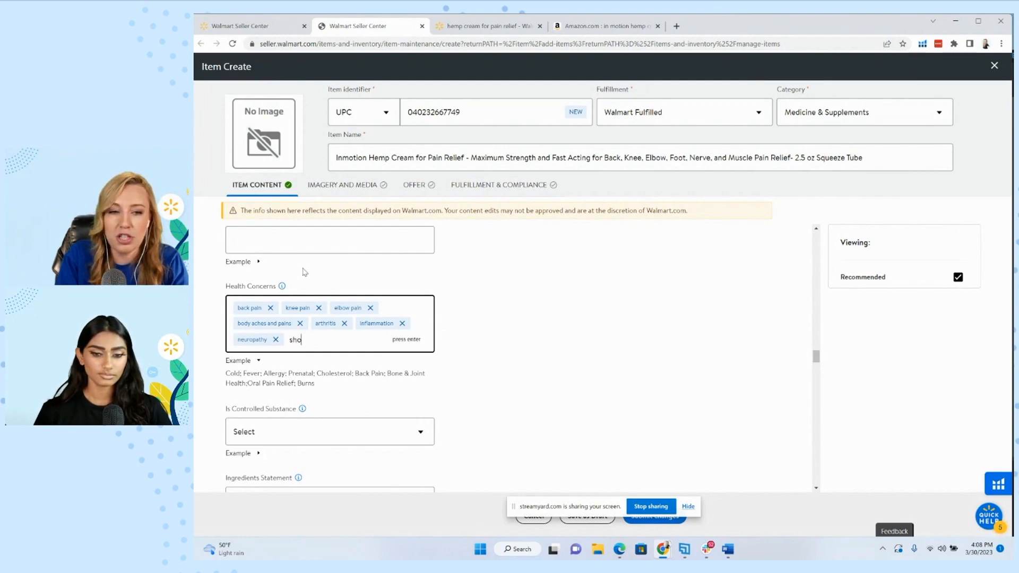
text(ulder pain)
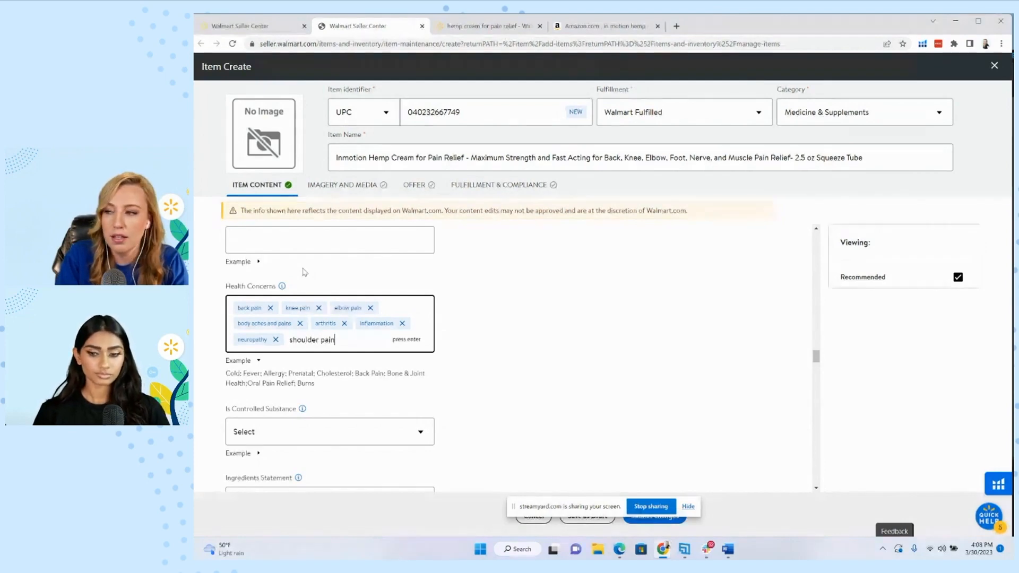
key(Return)
- Add foot pain and nerve pain to the item's health concerns
text(fo)
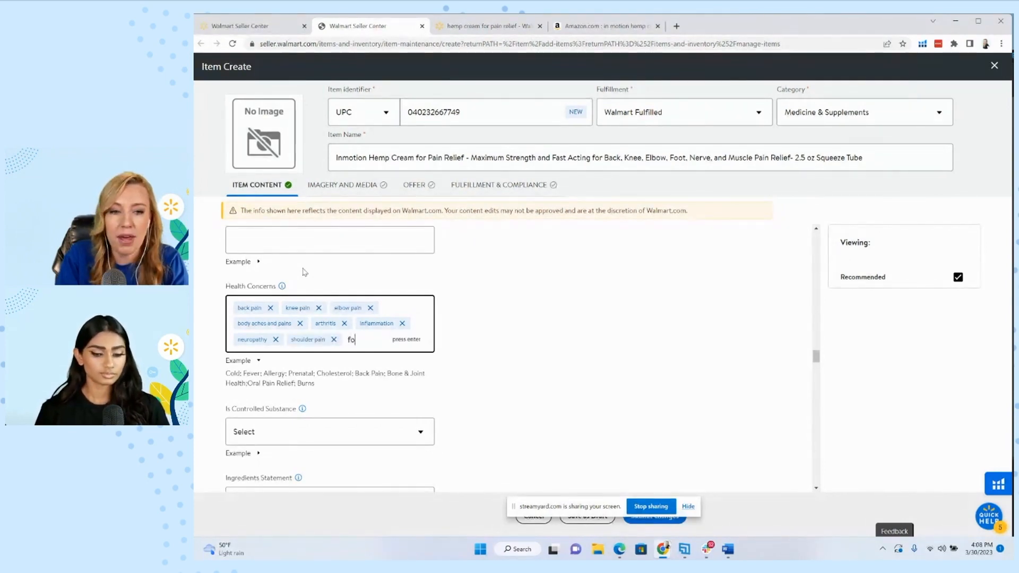
text(ot pain)
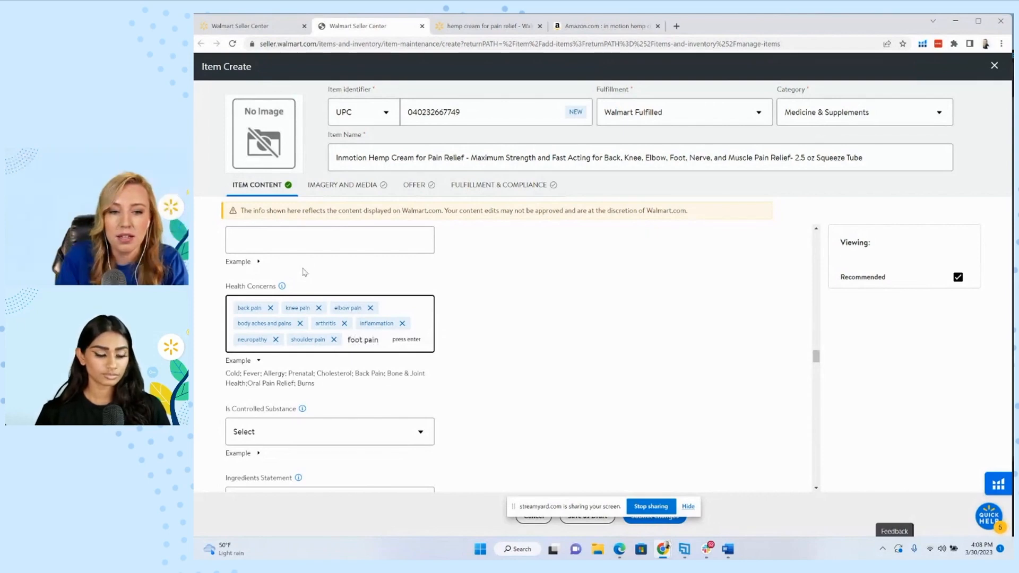
key(Return)
text(nerve p)
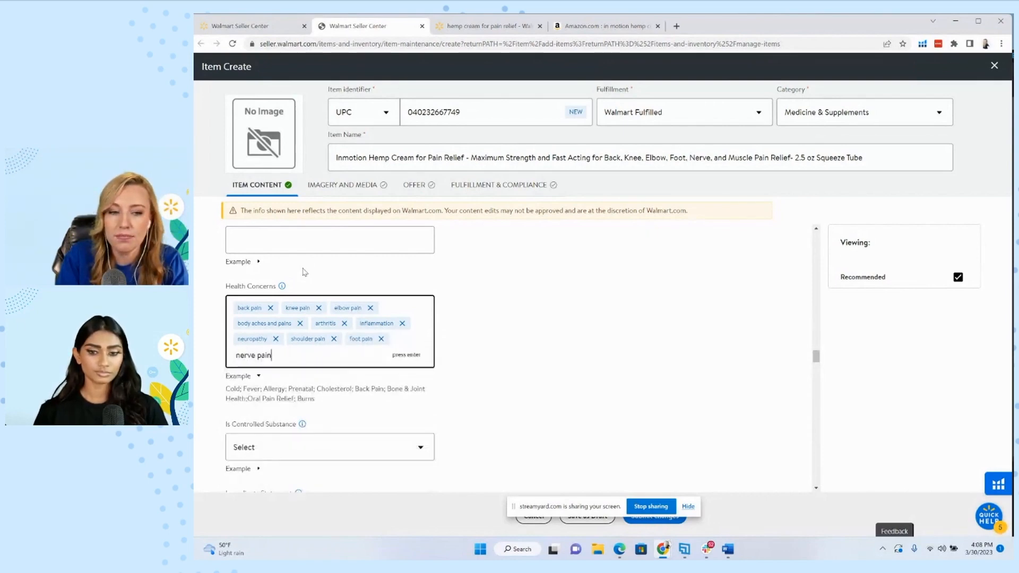
text(ain)
- Check the product description in the Word document, and add menstrual cramps and pain relief to the item's health concerns
key(alt+Tab)
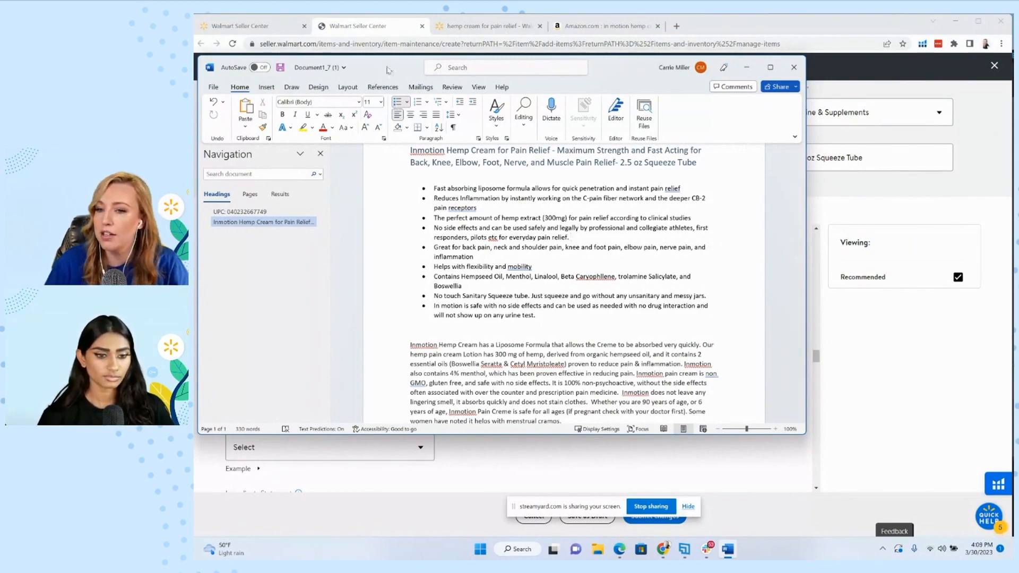
click(379, 26)
click(302, 359)
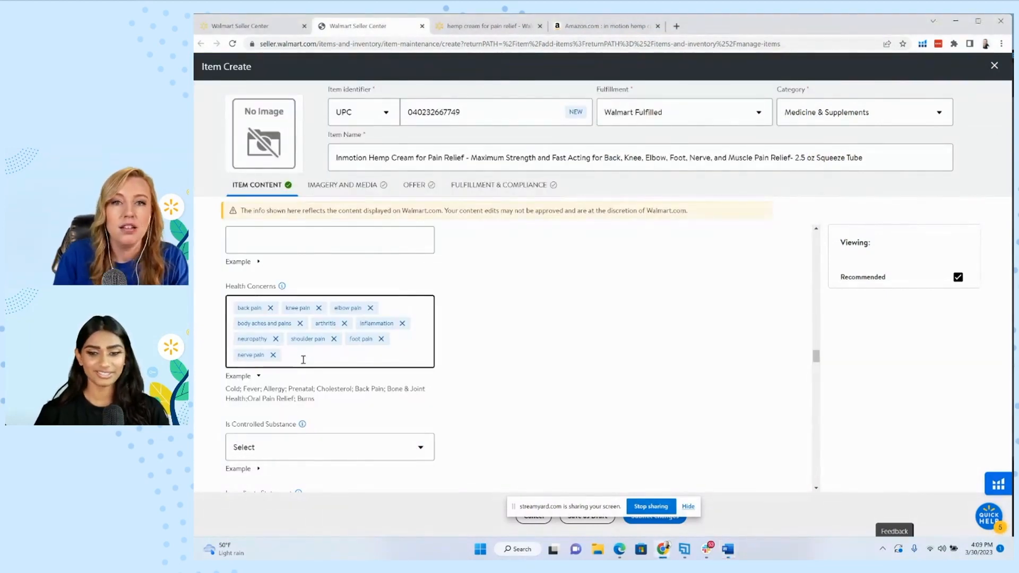
text(menstrual cramps)
key(Return)
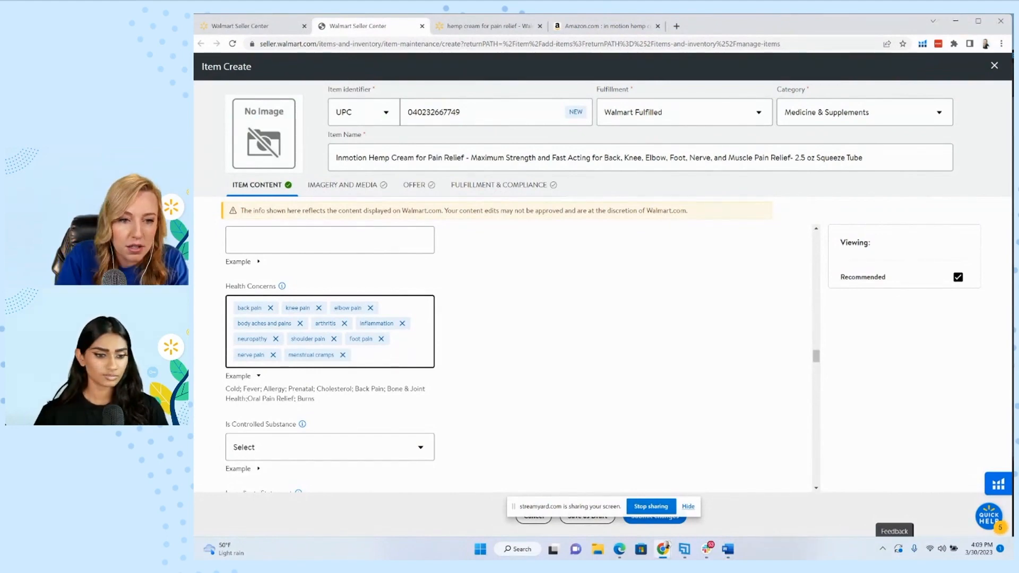
text(pain relief)
key(Return)
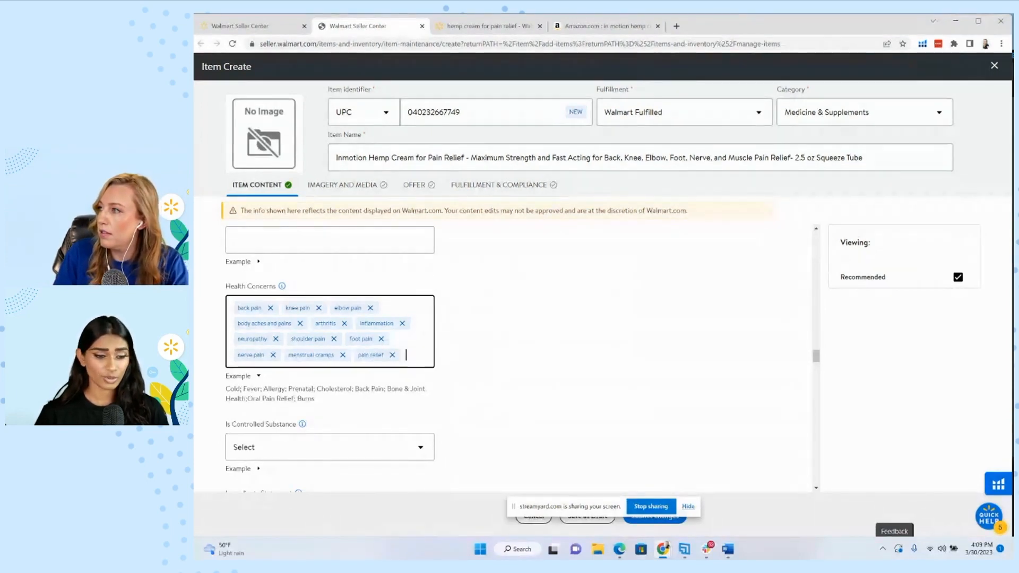
- Add muscle soreness and joint pain to the item's health concerns
text(mus)
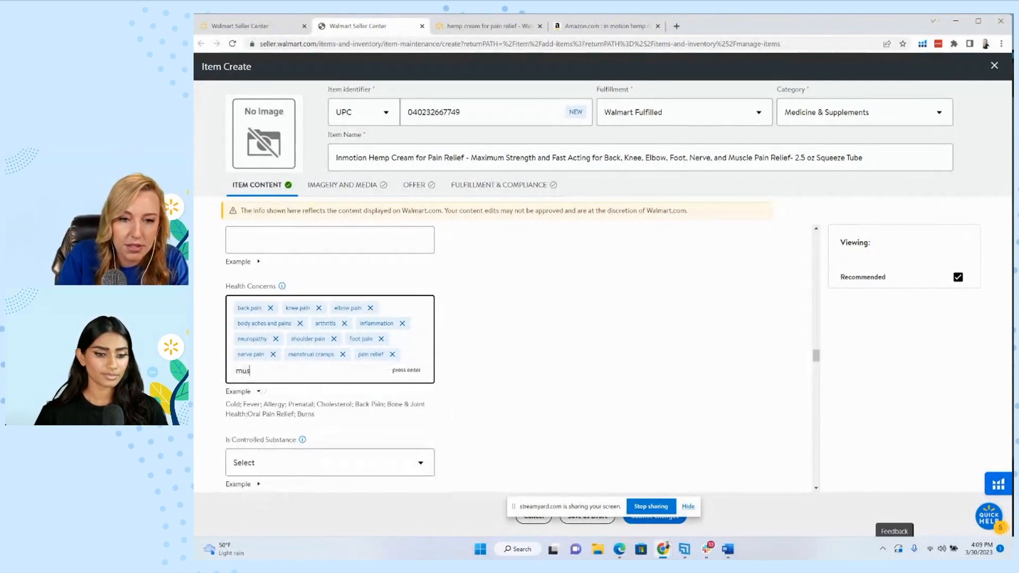
text(cle soreness)
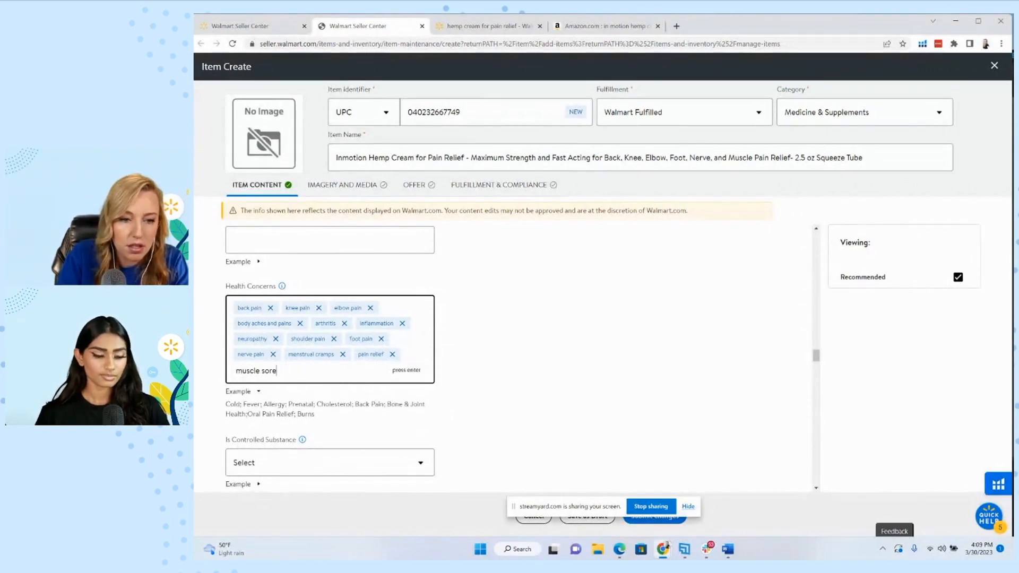
key(Return)
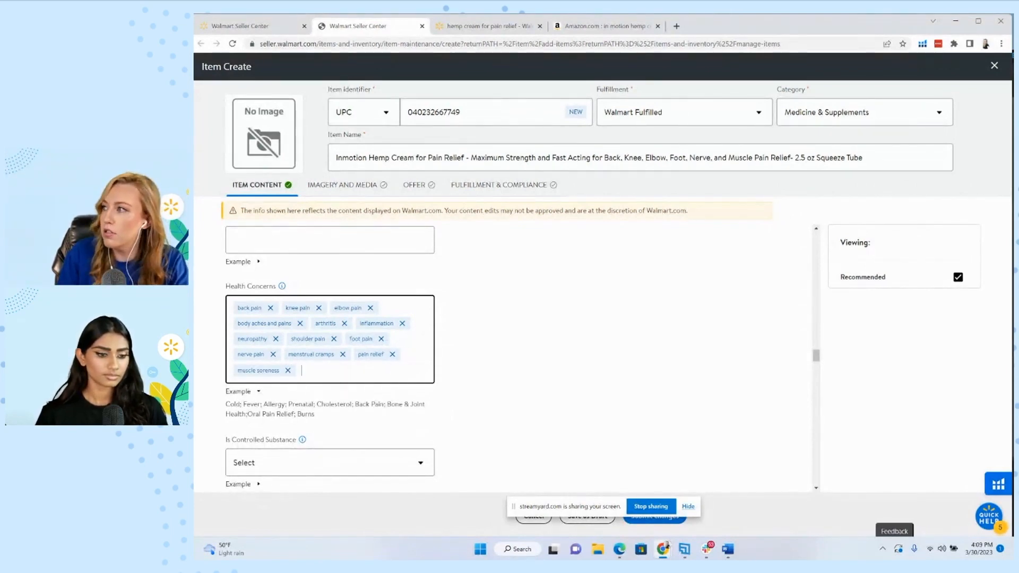
text(joint)
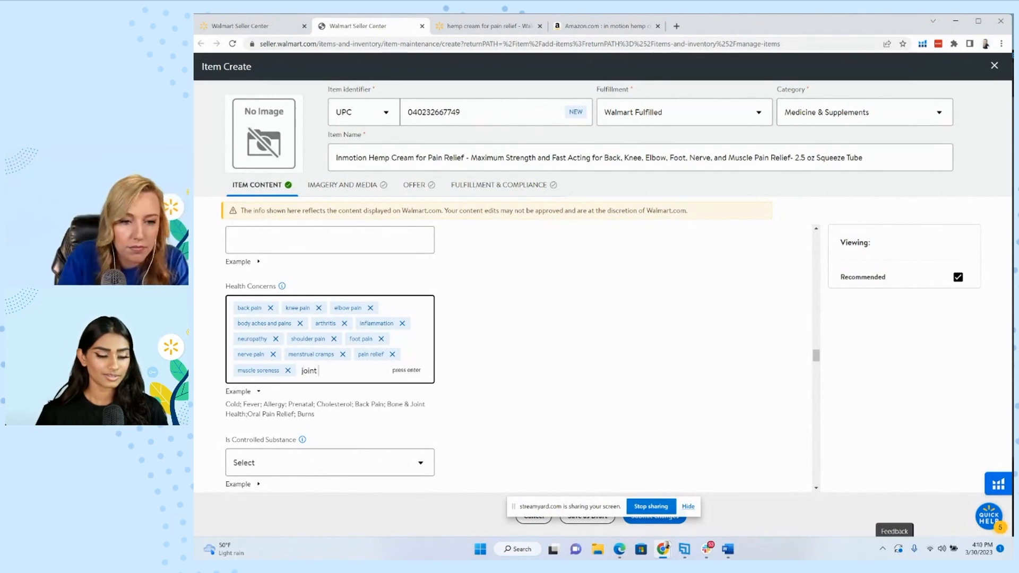
text( pain)
key(Return)
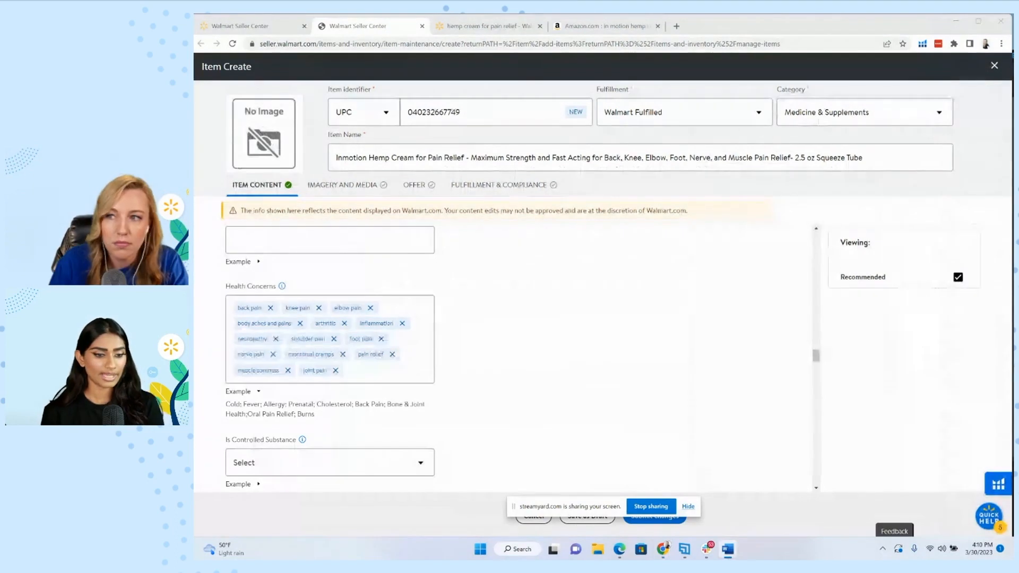
- Add muscle pain to the item's health concerns
click(348, 369)
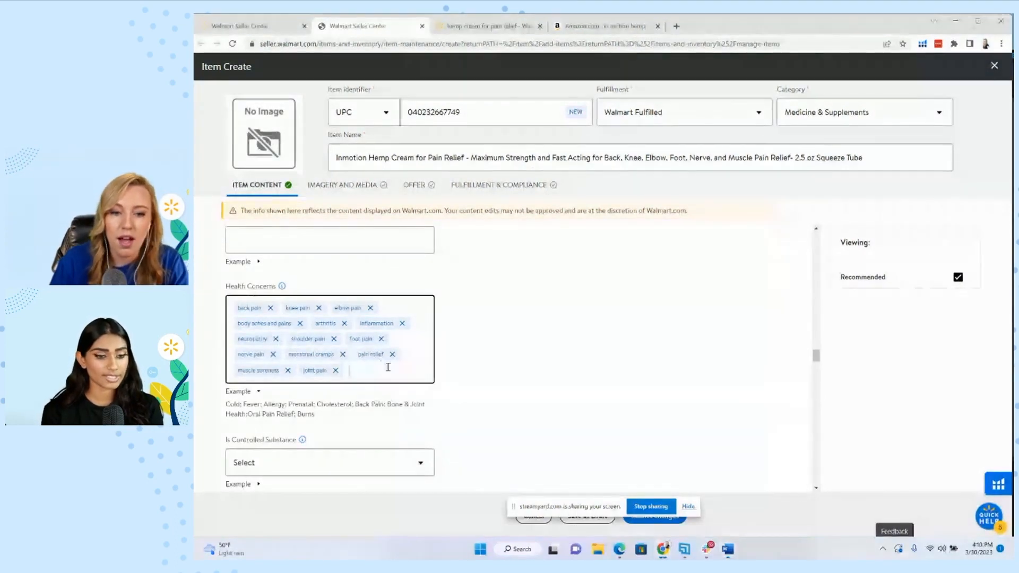
text(muscle pain)
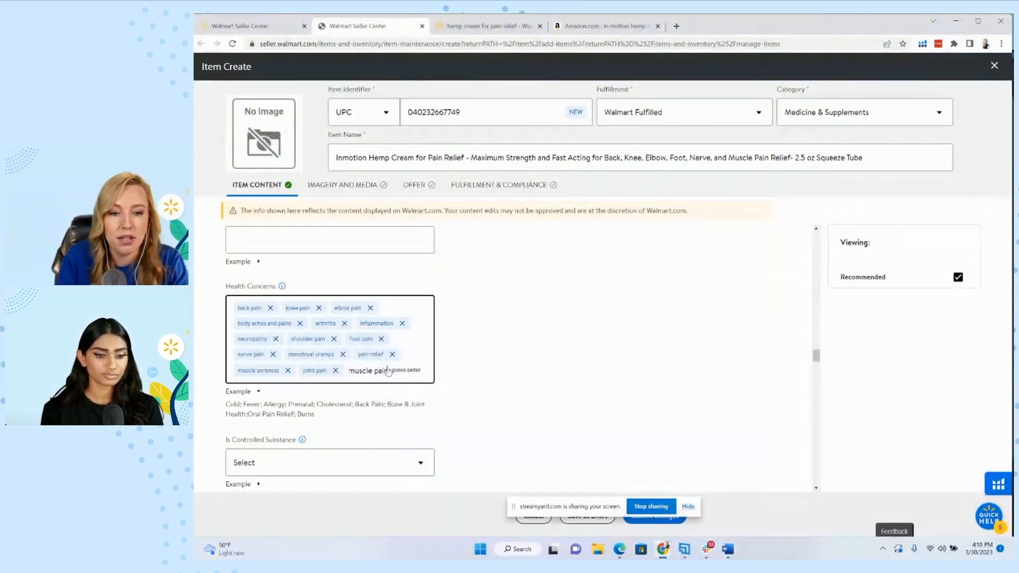
key(Return)
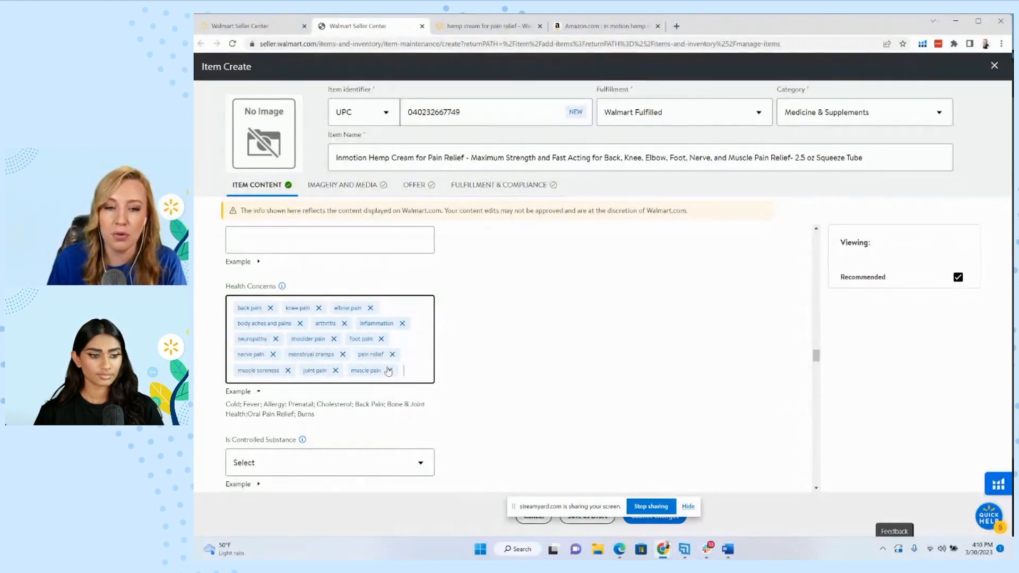
click(478, 340)
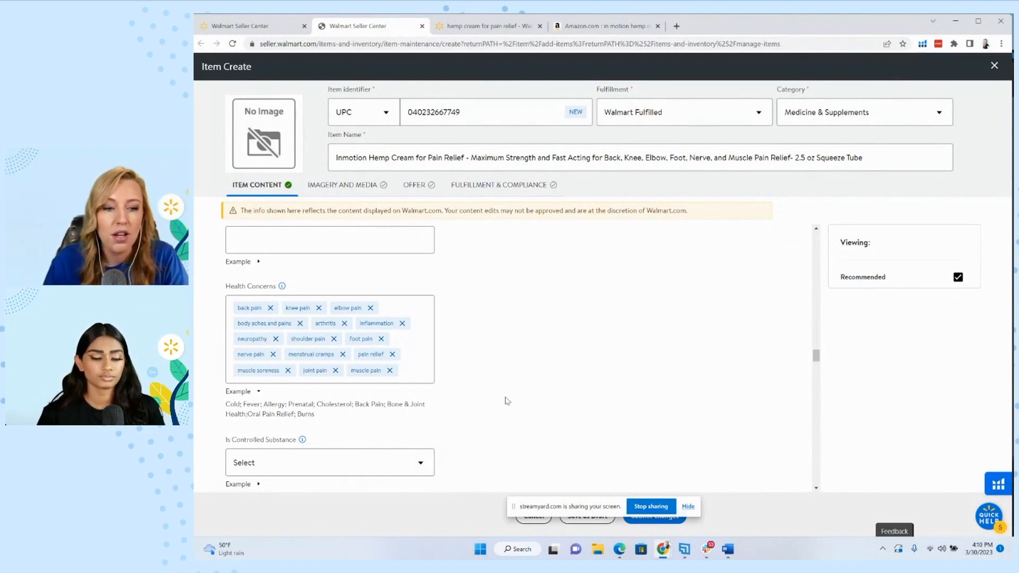
- Set Is Controlled Substance to No
scroll(506, 400, down, 2)
click(339, 365)
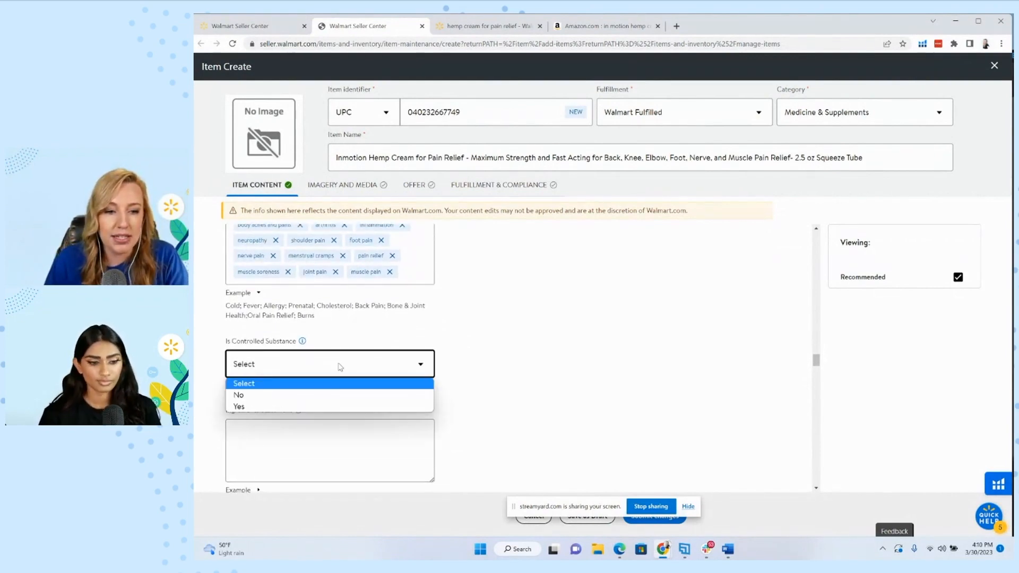
click(326, 396)
- Paste the copied ingredients list, ending with Polyaminopropyl Biguanide, into the Ingredients Statement
scroll(466, 377, down, 3)
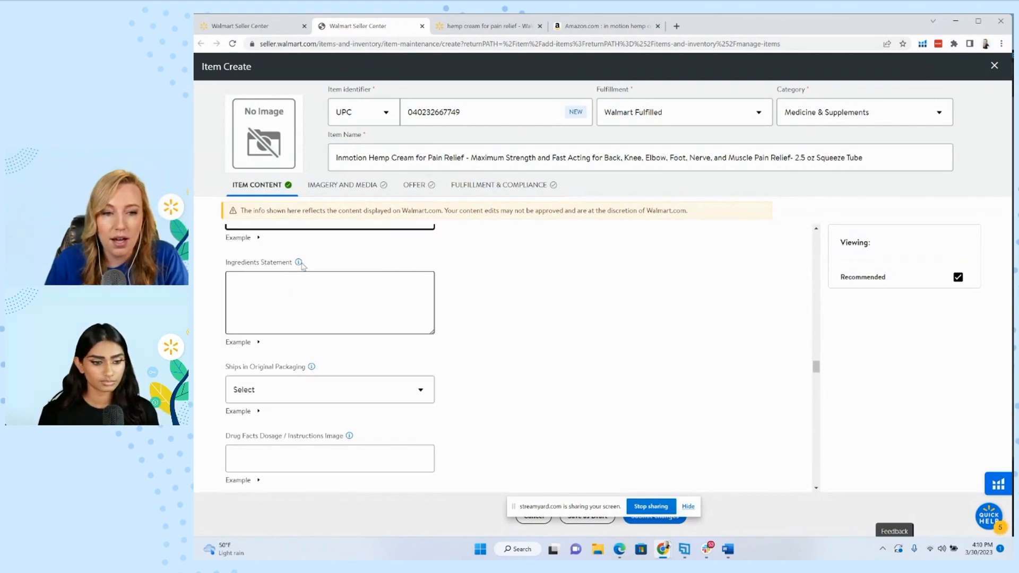
mouse_move(298, 263)
click(247, 280)
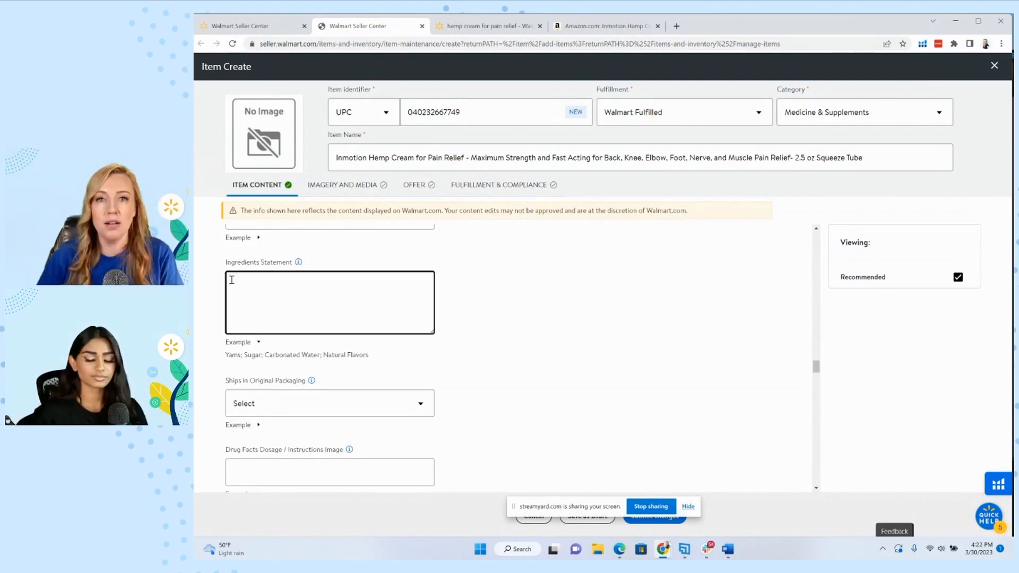
right_click(266, 280)
click(295, 353)
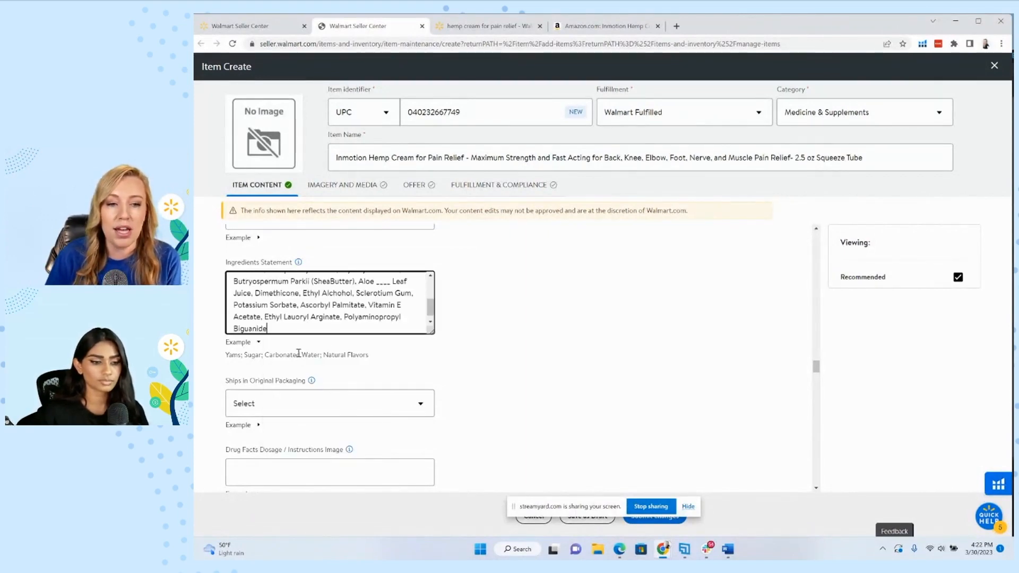
- Remove the placeholder underscores between "Aloe" and "Leaf Juice" in the Ingredients Statement
click(390, 282)
key(BackSpace)
key(BackSpace)
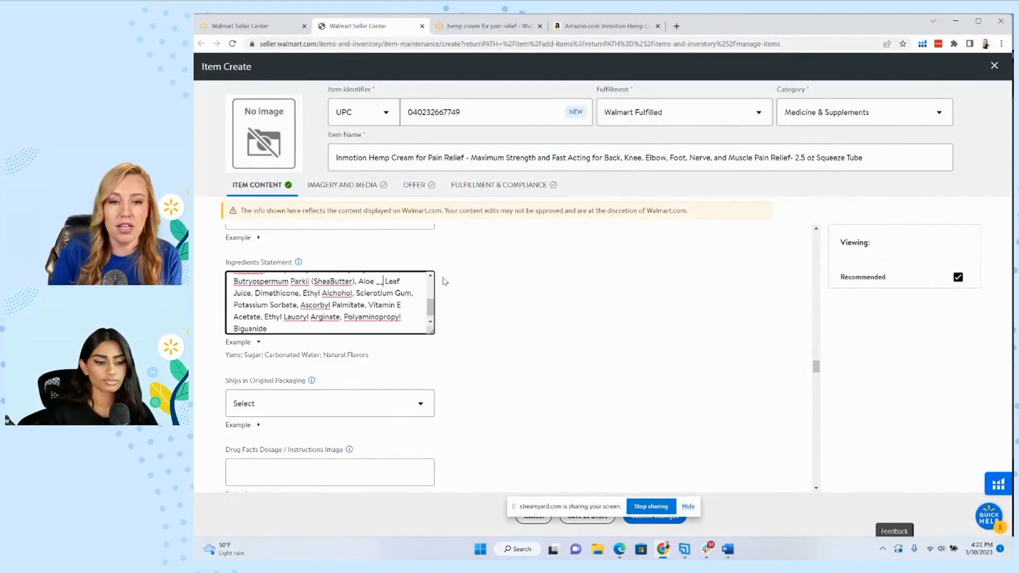
key(BackSpace)
click(489, 308)
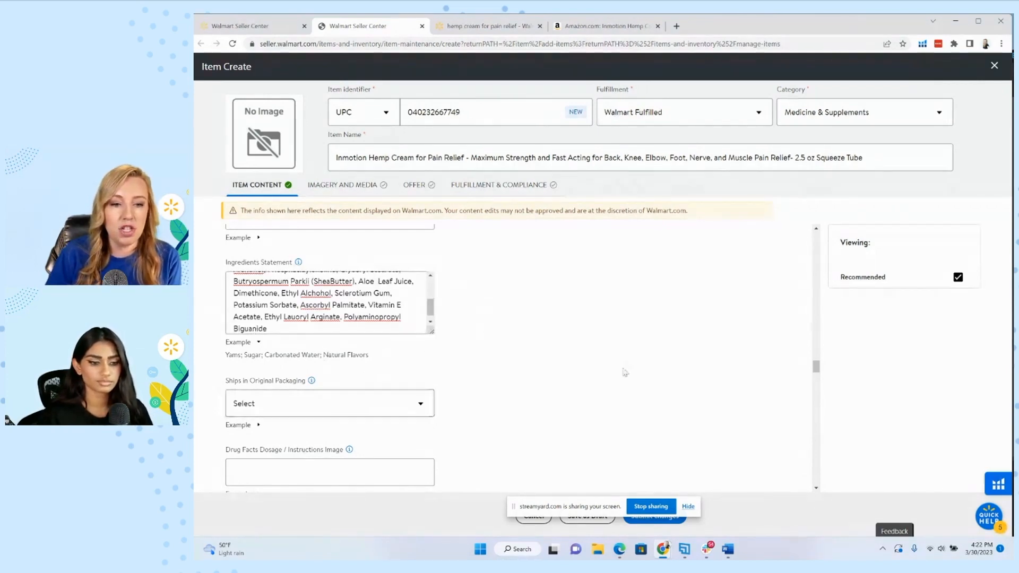
- Set Ships in Original Packaging to No
scroll(372, 304, down, 2)
click(372, 305)
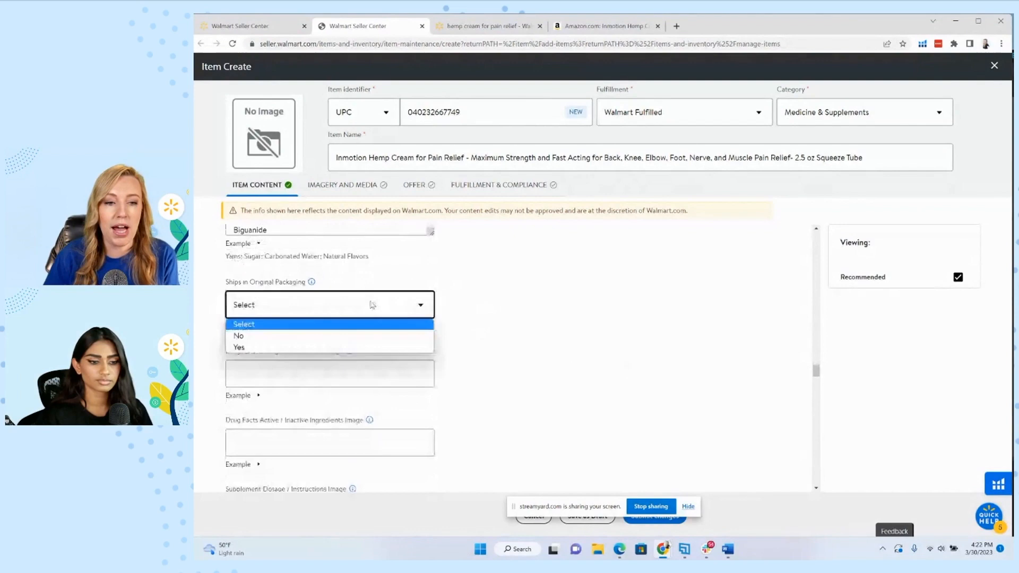
click(347, 341)
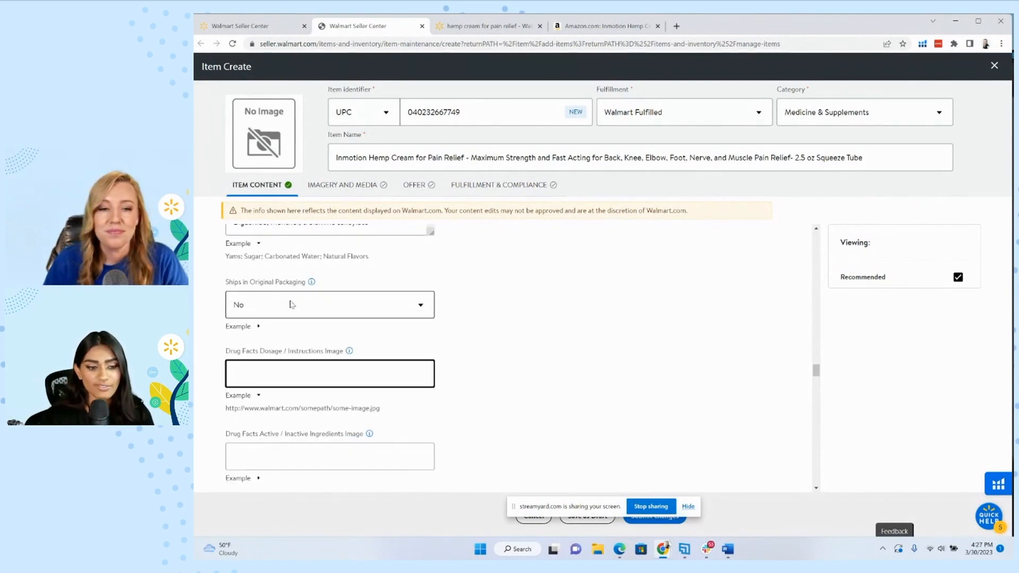
- Paste the Amazon listing's image URL as the Drug Facts Dosage / Instructions Image and the Drug Facts Active / Inactive Ingredients Image
scroll(513, 276, down, 2)
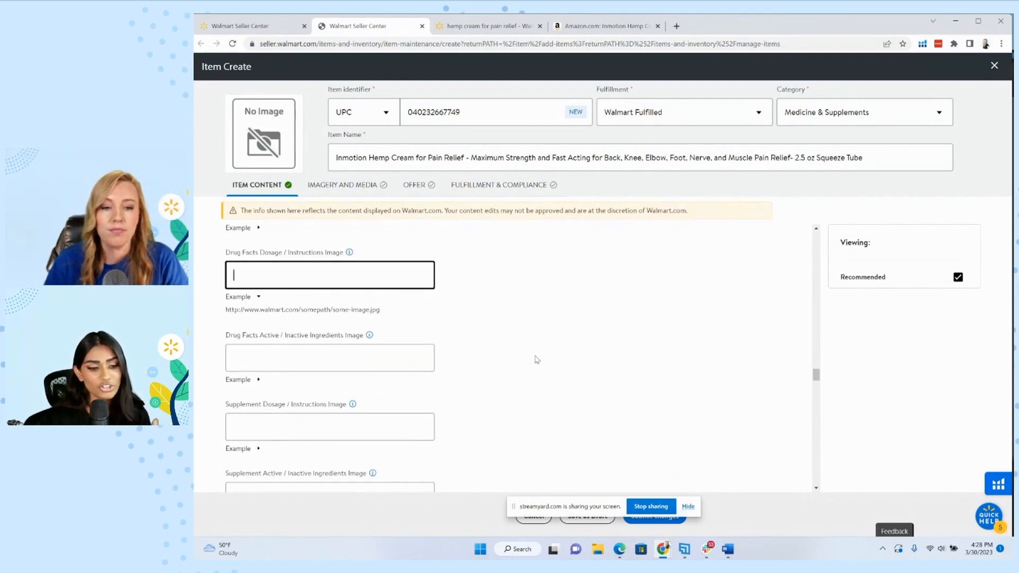
scroll(537, 360, down, 1)
scroll(537, 359, up, 1)
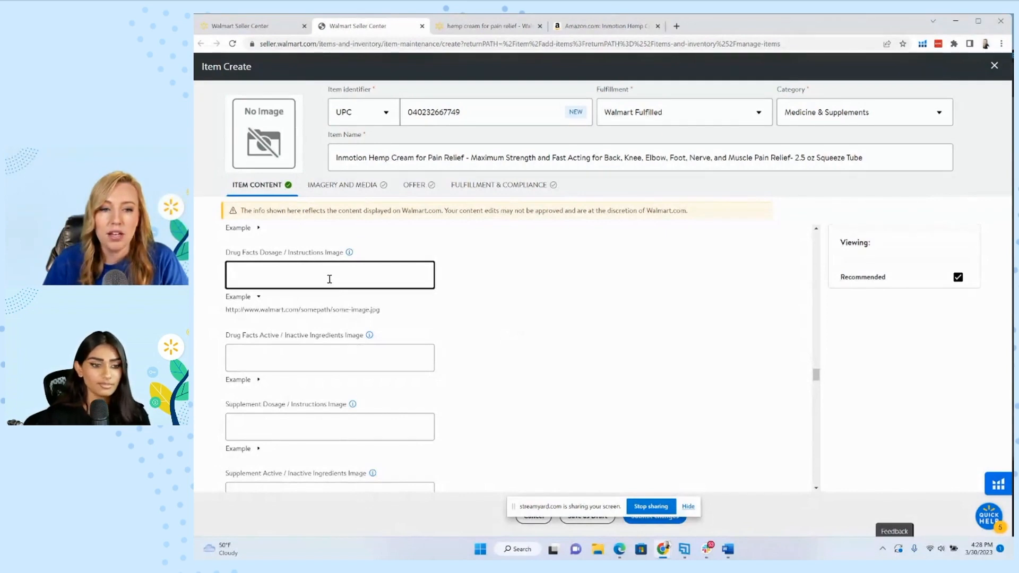
key(ctrl+4)
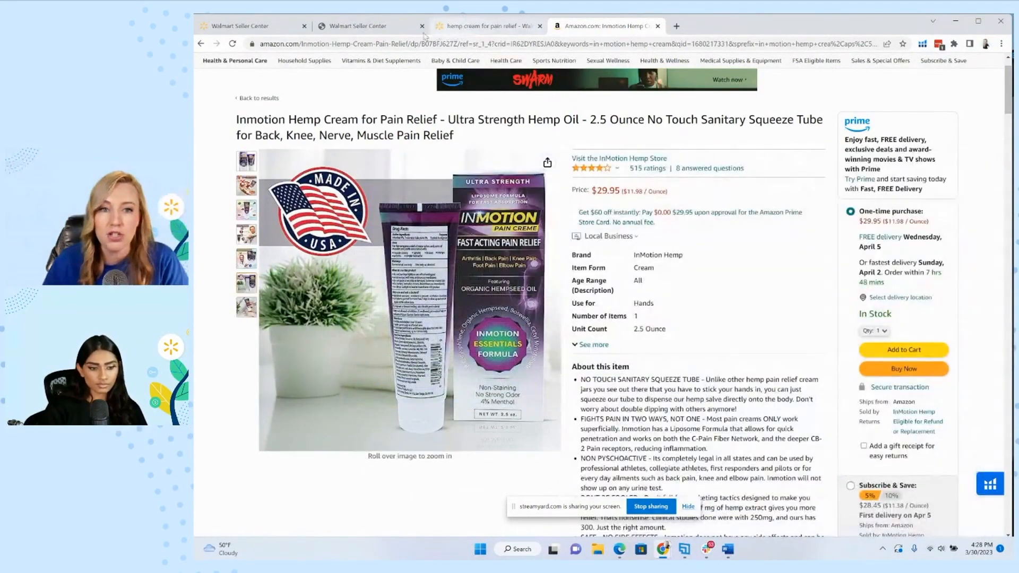
click(361, 25)
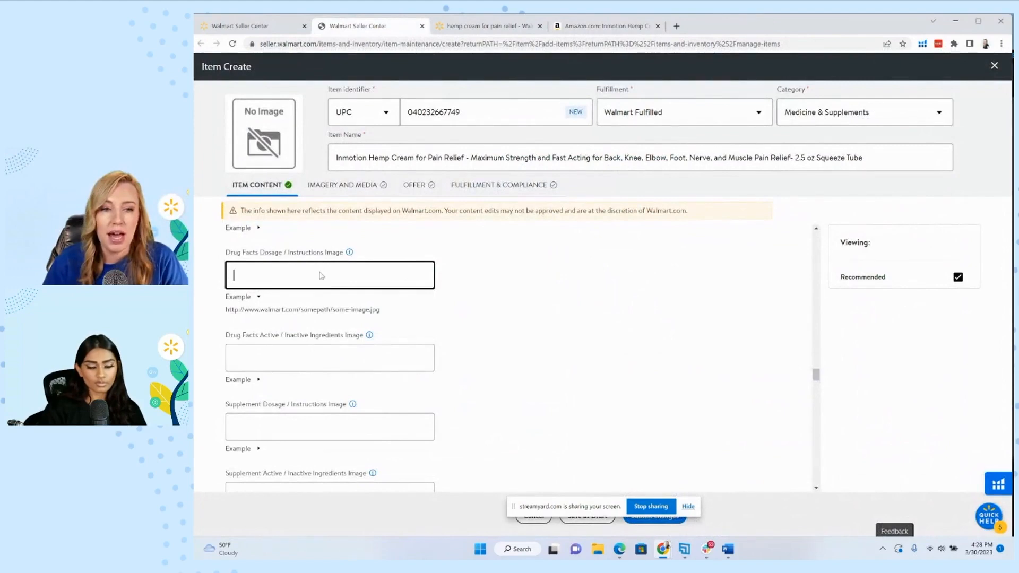
right_click(318, 268)
click(354, 349)
click(324, 355)
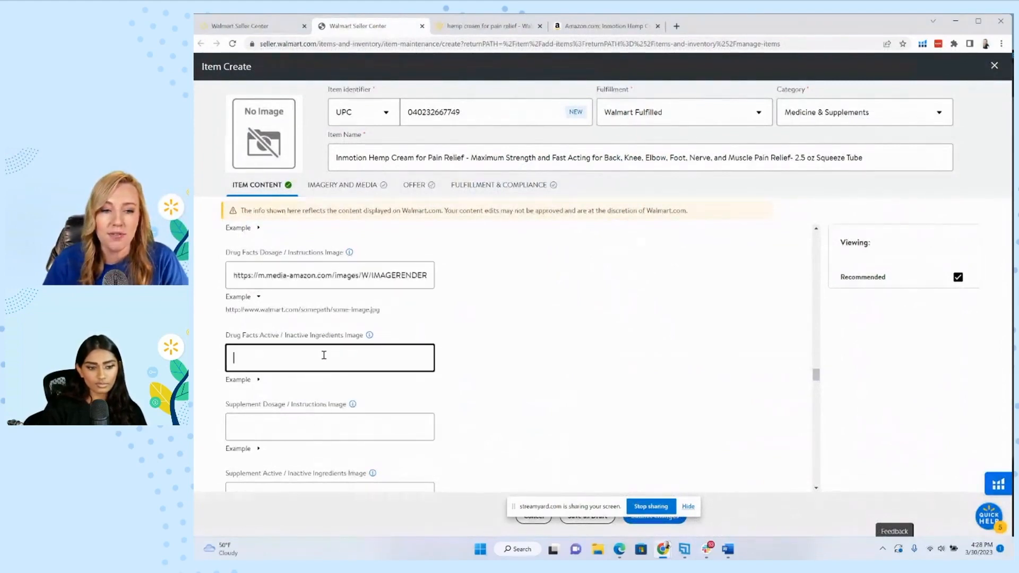
right_click(323, 355)
click(350, 261)
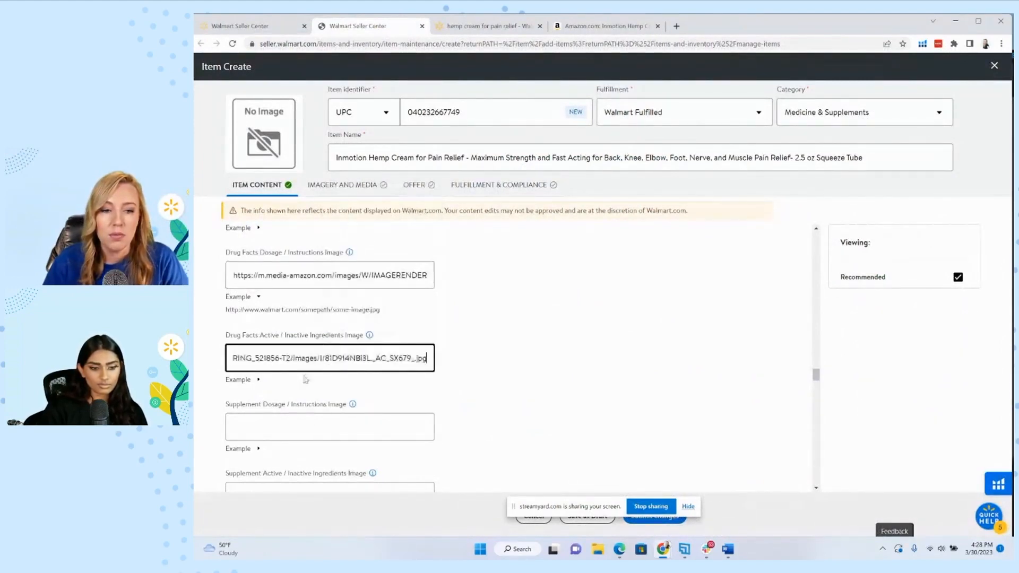
- Paste the same image URL as the Supplement Dosage / Instructions Image and the Supplement Active / Inactive Ingredients Image
click(303, 419)
scroll(311, 409, down, 2)
right_click(310, 330)
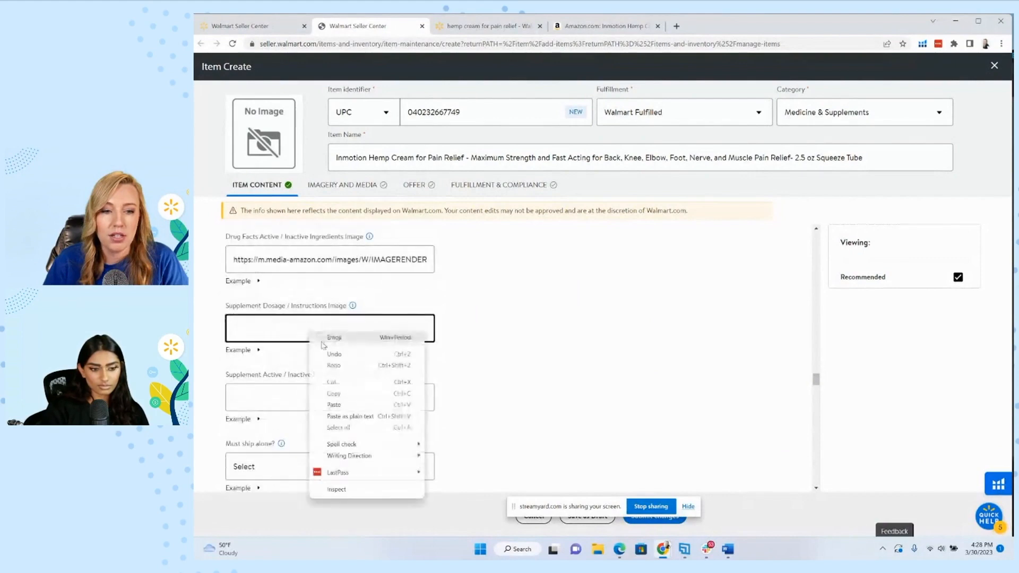
click(326, 406)
click(287, 398)
right_click(286, 398)
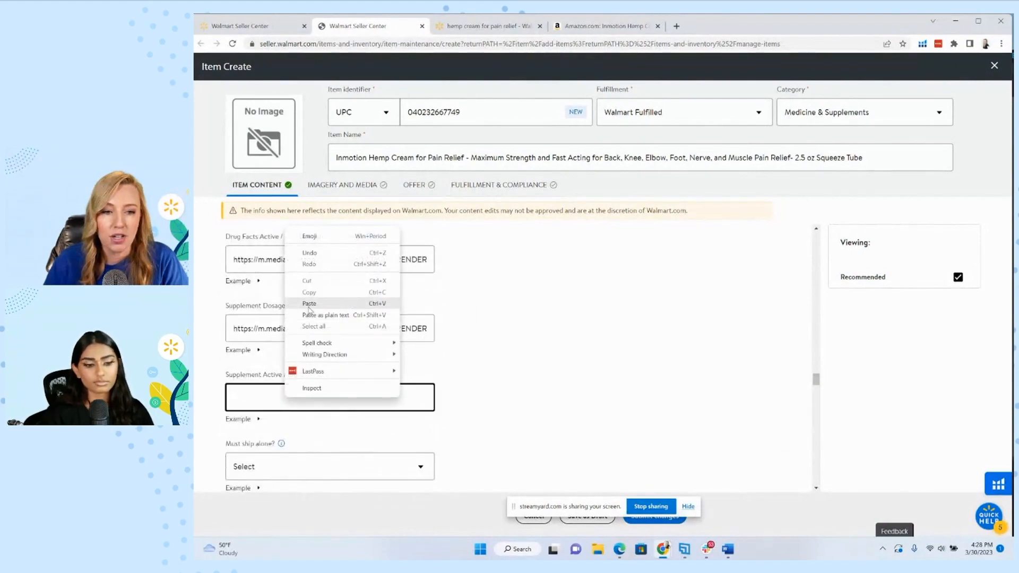
click(310, 304)
- Set Must ship alone to No
scroll(405, 308, down, 4)
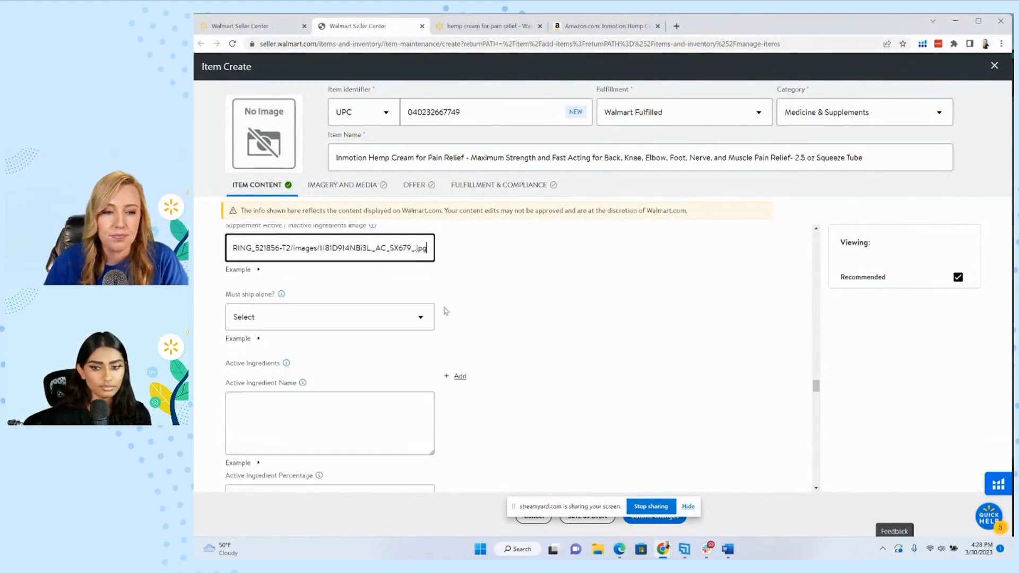
click(369, 281)
click(338, 300)
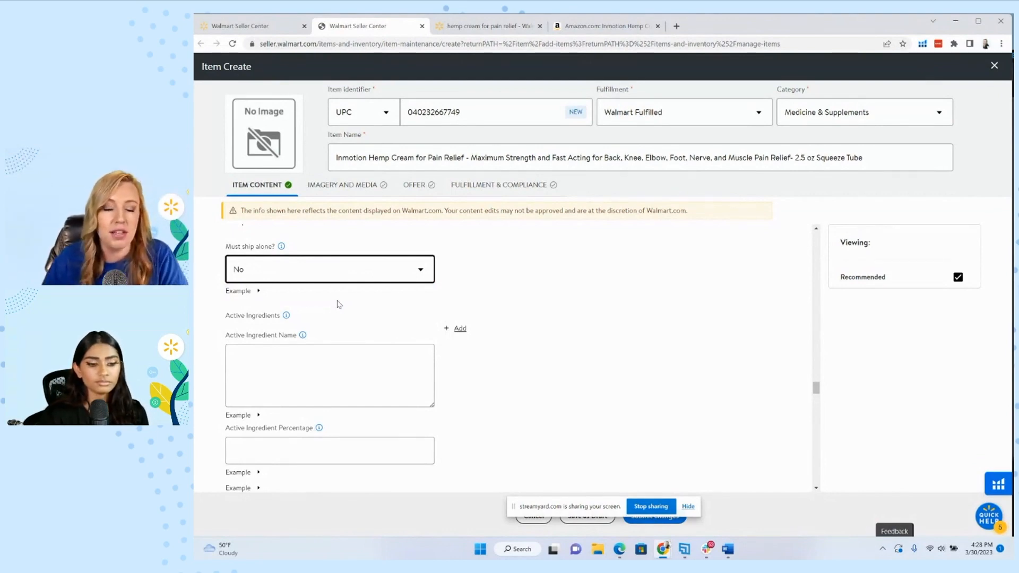
- Enter menthol as the first active ingredient with a percentage of 4
scroll(630, 306, down, 1)
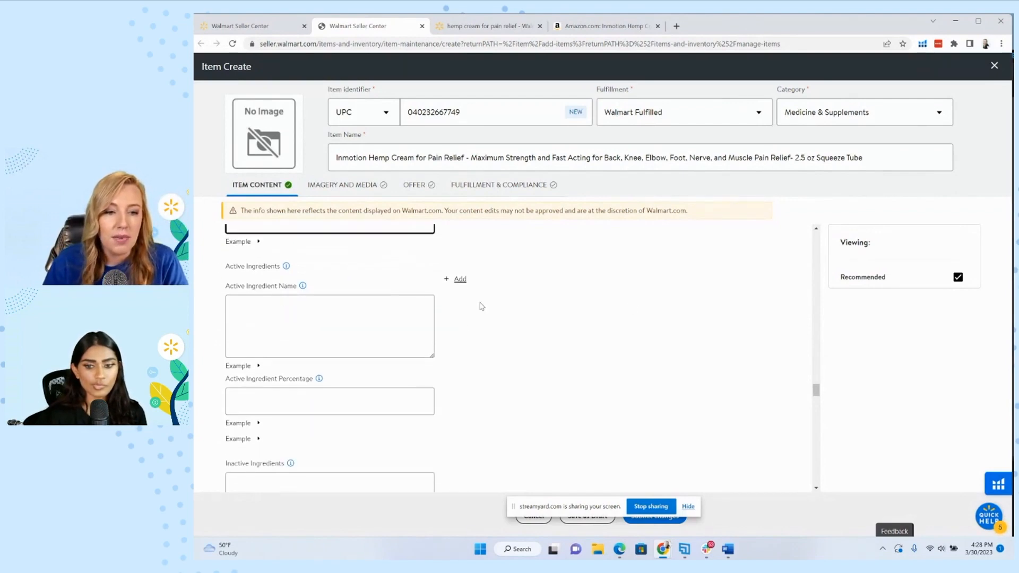
click(370, 312)
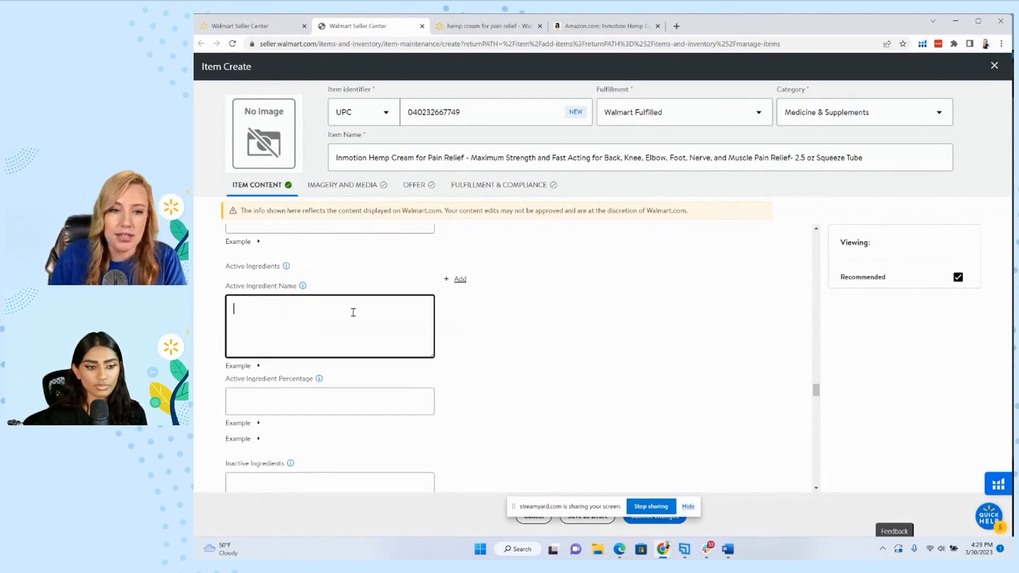
click(254, 366)
scroll(267, 354, up, 1)
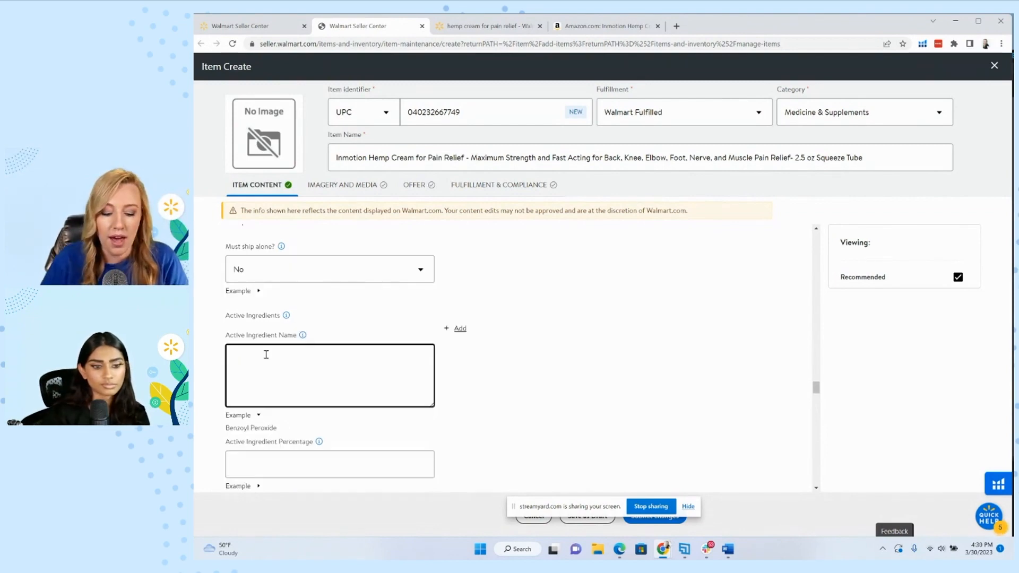
text(menthol)
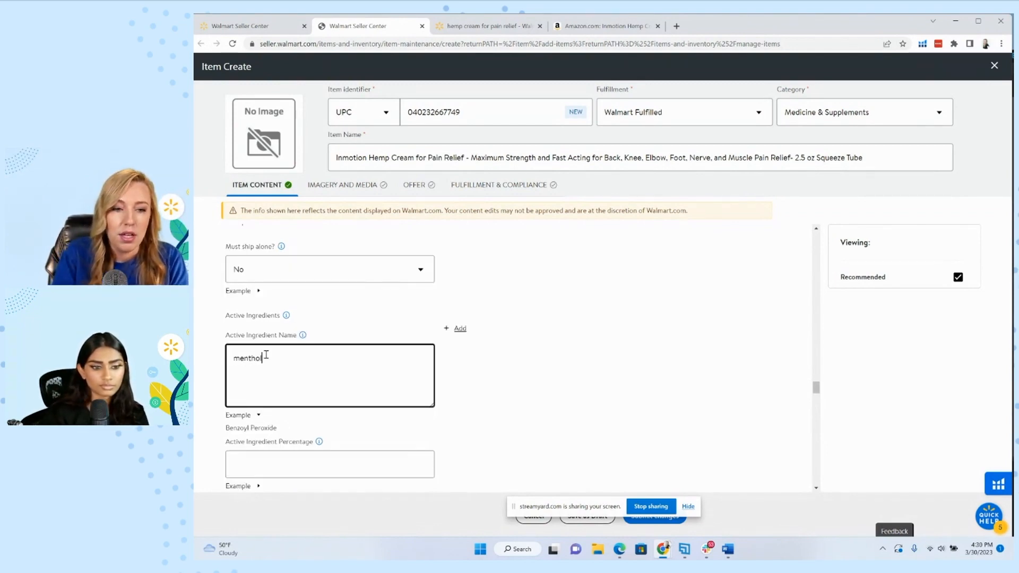
click(275, 469)
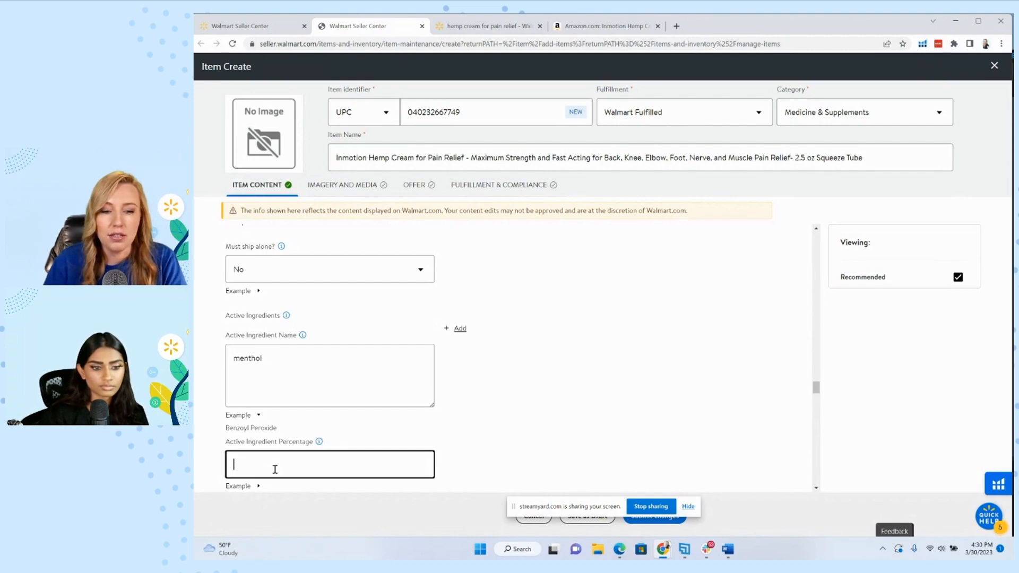
text(4)
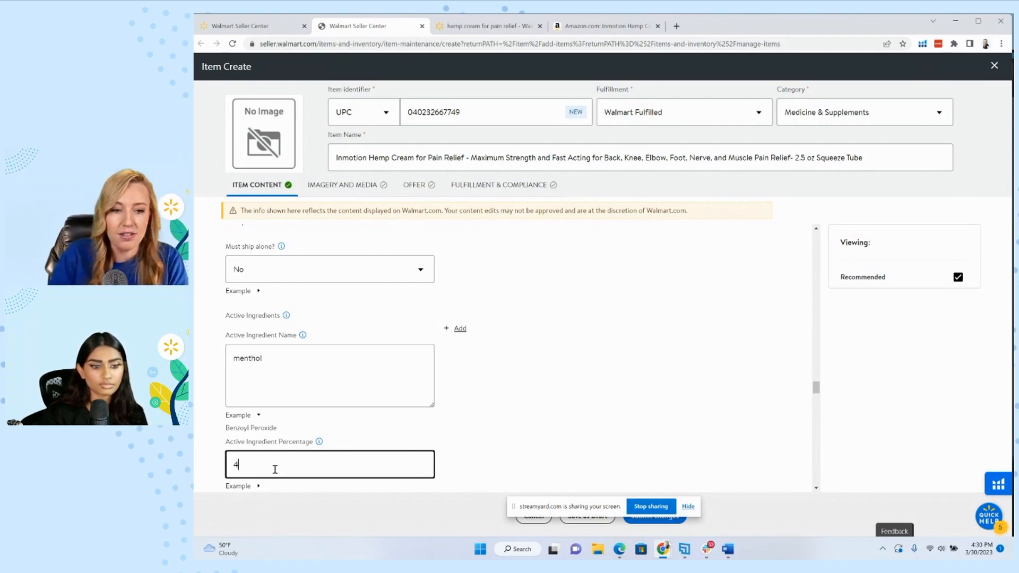
- Add a second active ingredient named Trolamine Salicylate, without the percentage in its name, and set its percentage to 2
scroll(367, 351, down, 2)
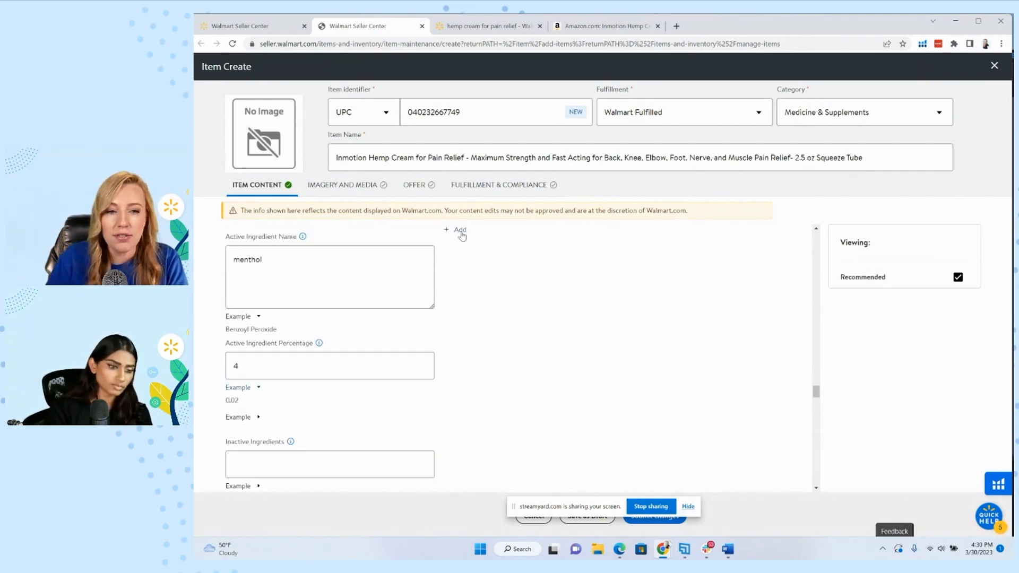
click(460, 231)
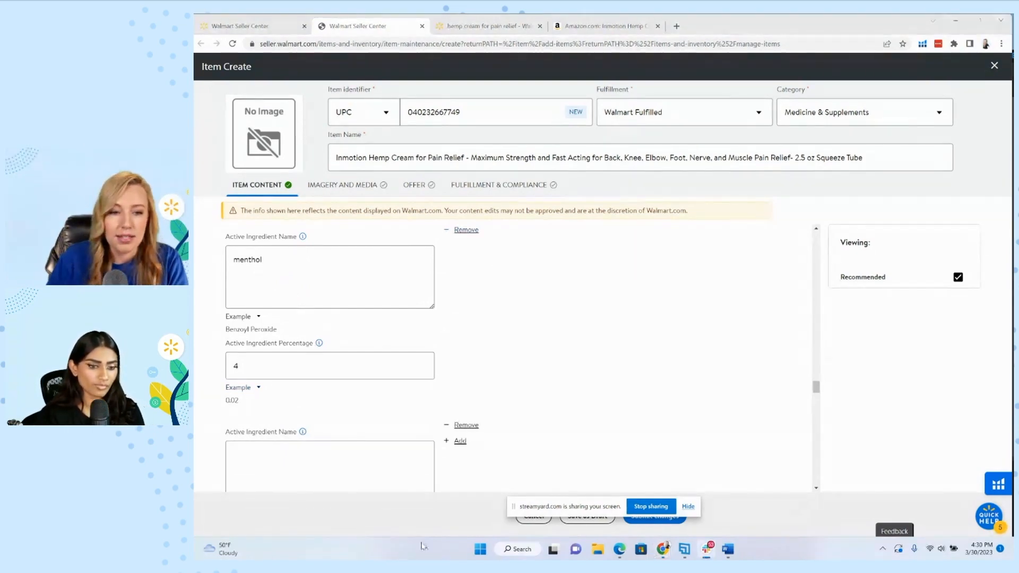
click(314, 468)
right_click(312, 465)
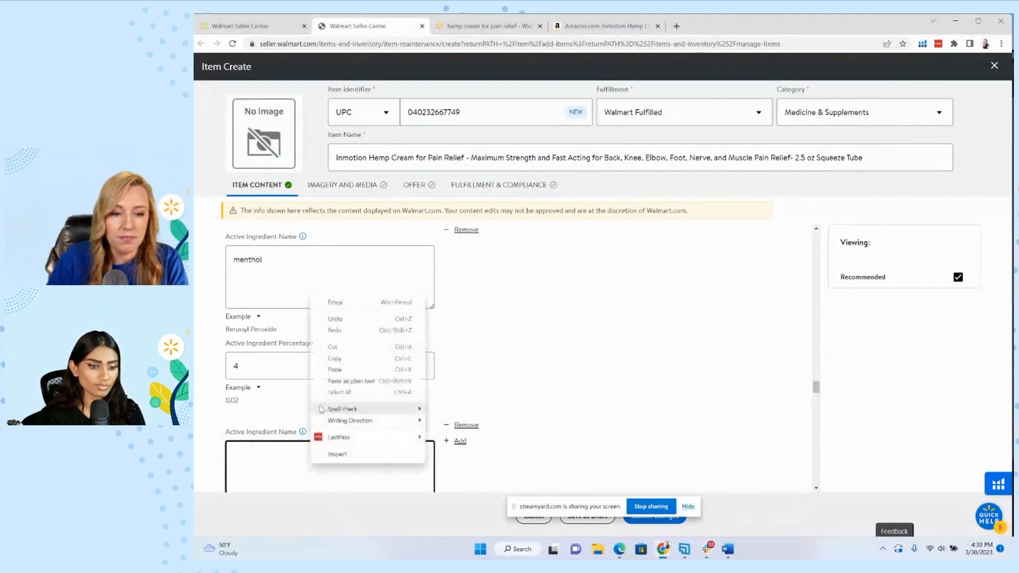
click(335, 370)
scroll(500, 273, down, 3)
drag(321, 306, 301, 307)
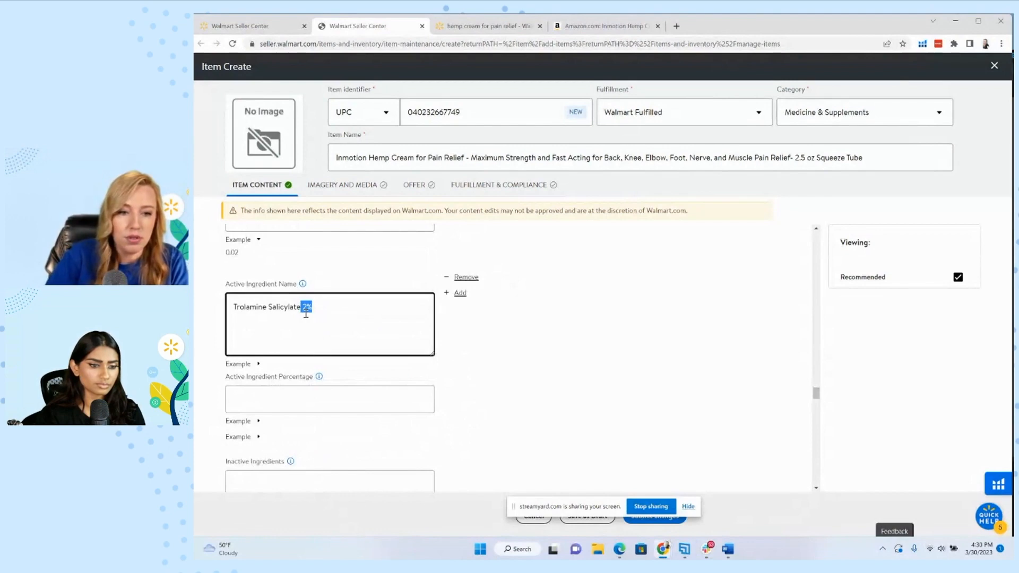
key(BackSpace)
click(269, 399)
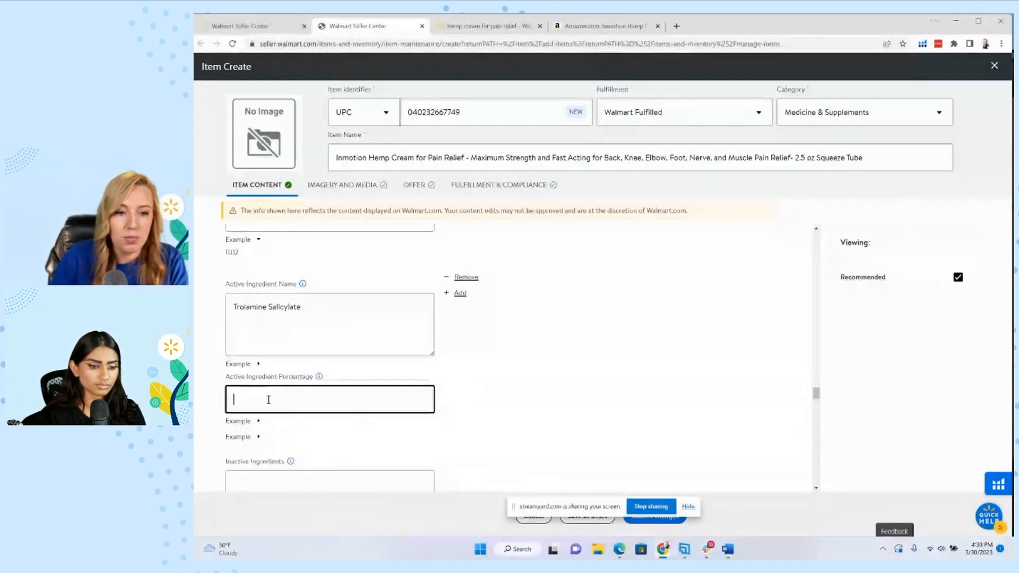
text(2)
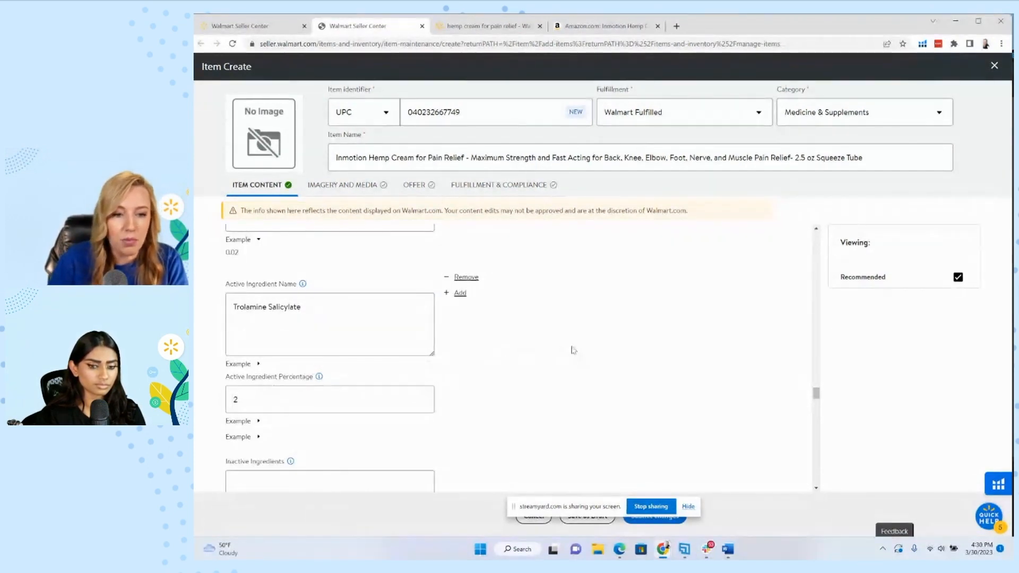
- Enter the inactive ingredients as separate entries, including Sesame oil, Purified Water, Glycerin, Dimethicone and Polyaminopropyl Biguanide
scroll(573, 348, down, 3)
click(338, 330)
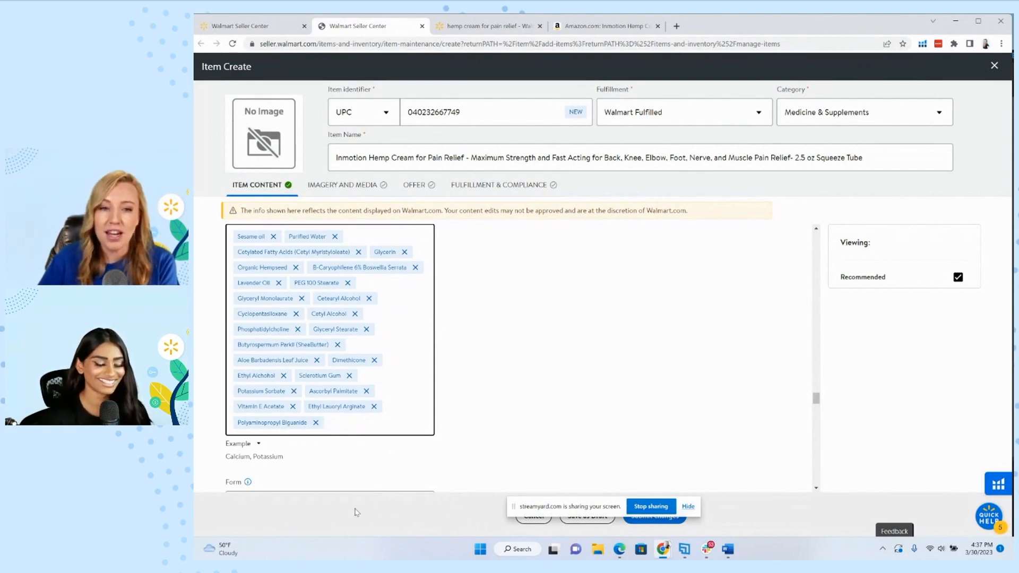
- Check the example values for the Form attribute and enter cream as the product's form
scroll(384, 505, down, 5)
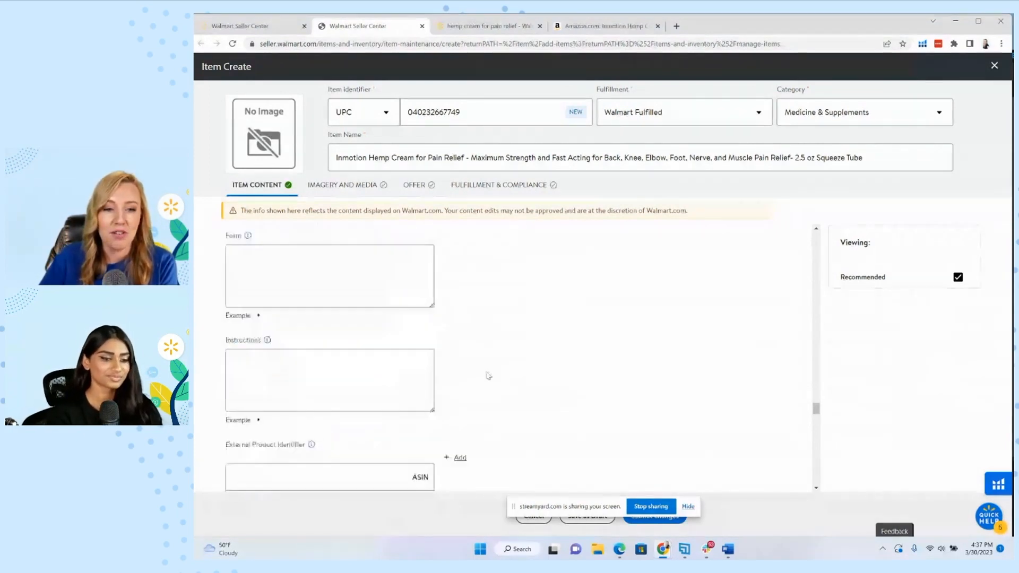
click(248, 316)
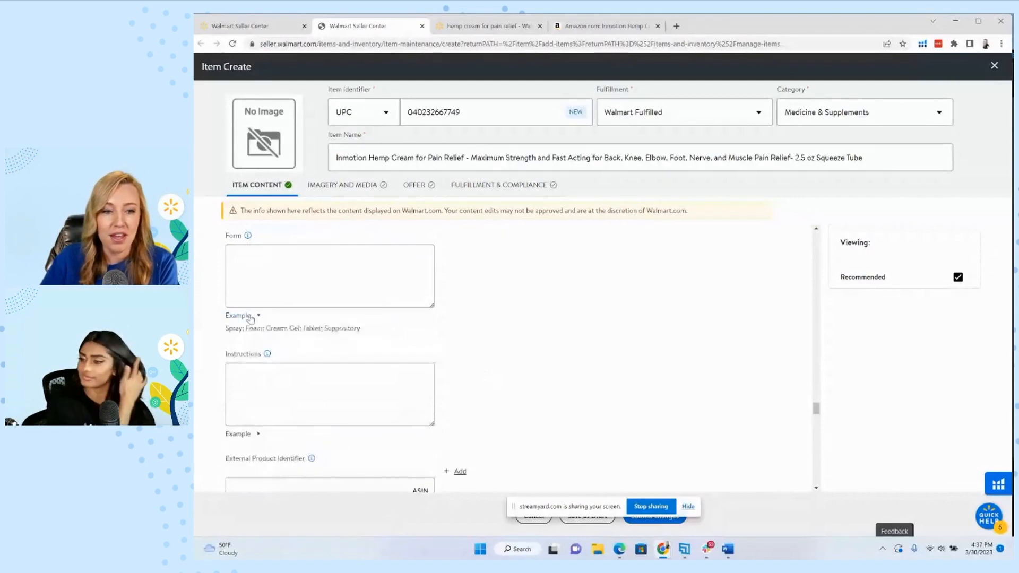
click(260, 257)
text(c)
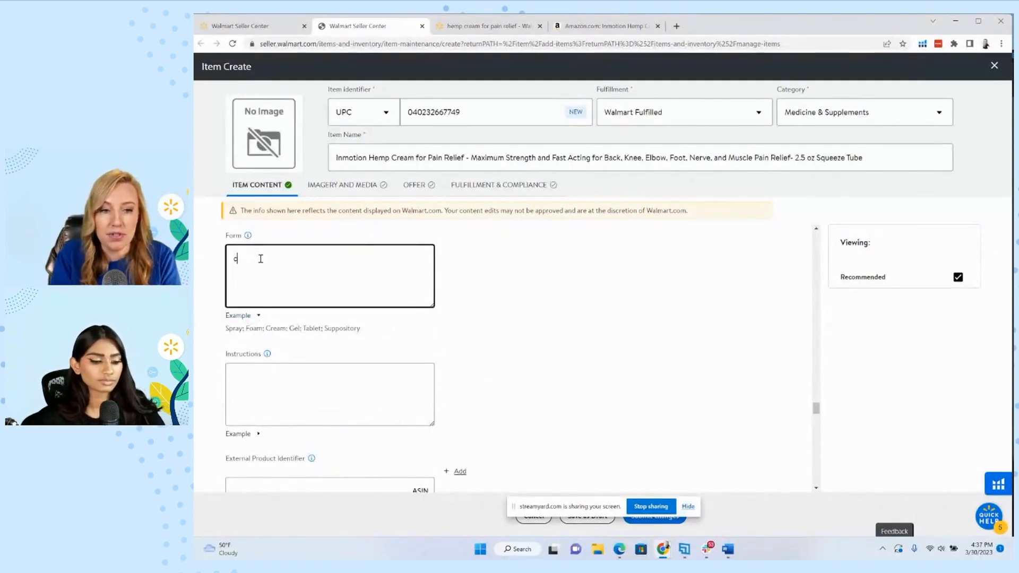
text(ream)
key(Return)
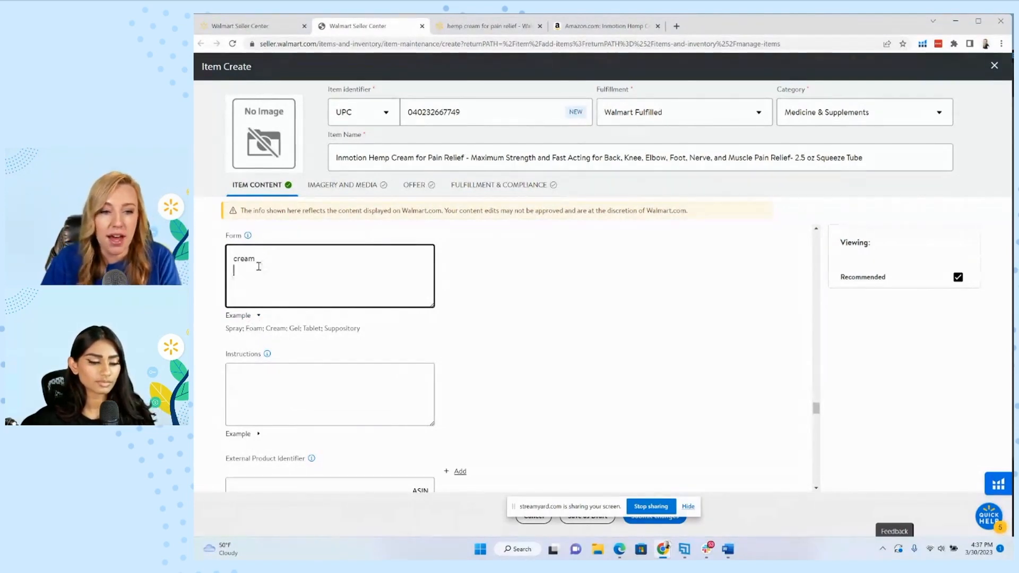
- Check the cream's Amazon listing, then enter the instruction lines "adults and children over 12 years" and "apply generously to affected area"
scroll(266, 270, down, 2)
click(266, 272)
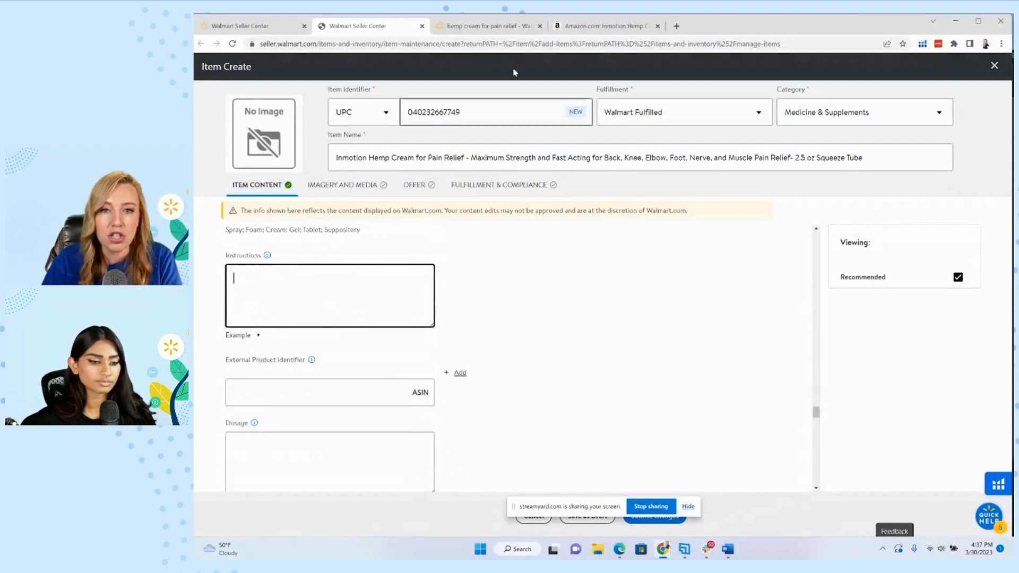
click(615, 27)
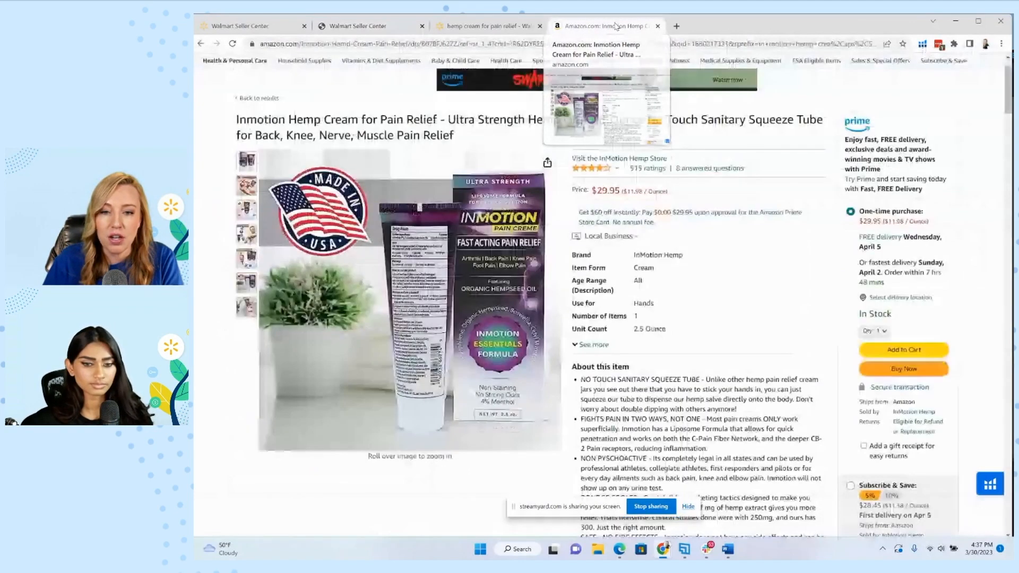
mouse_move(436, 321)
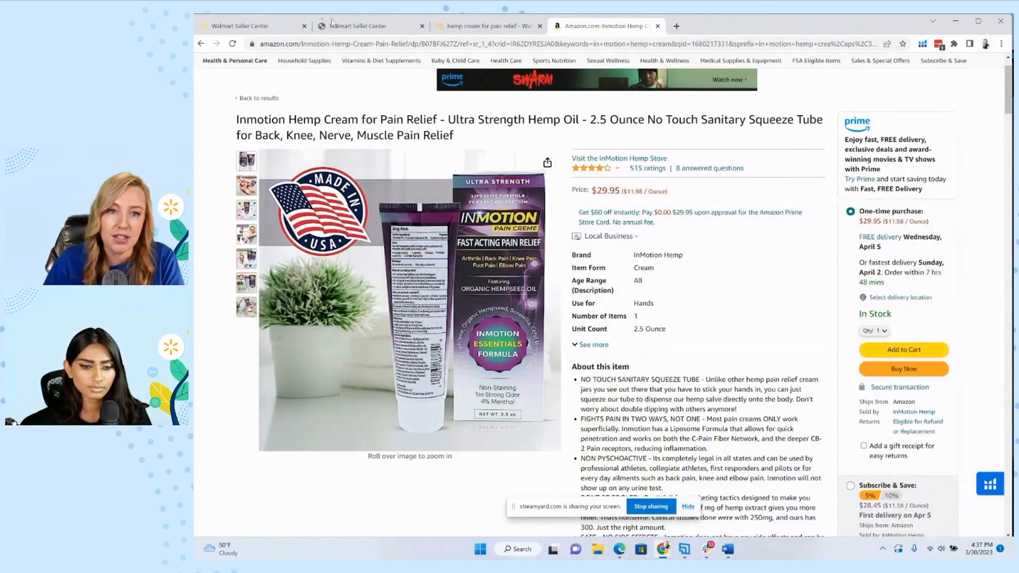
click(331, 22)
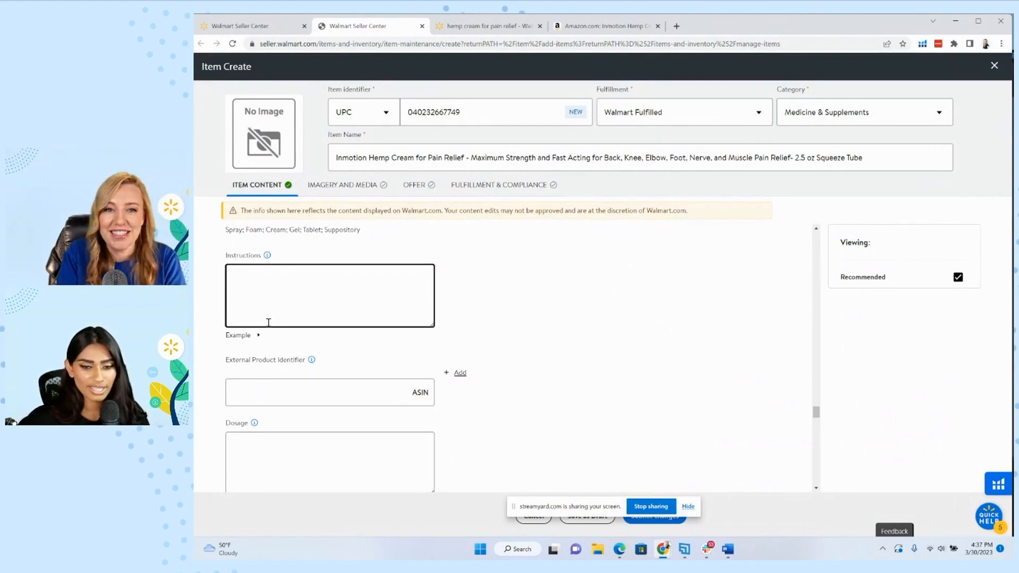
text(adults and children over 12 years apply generously)
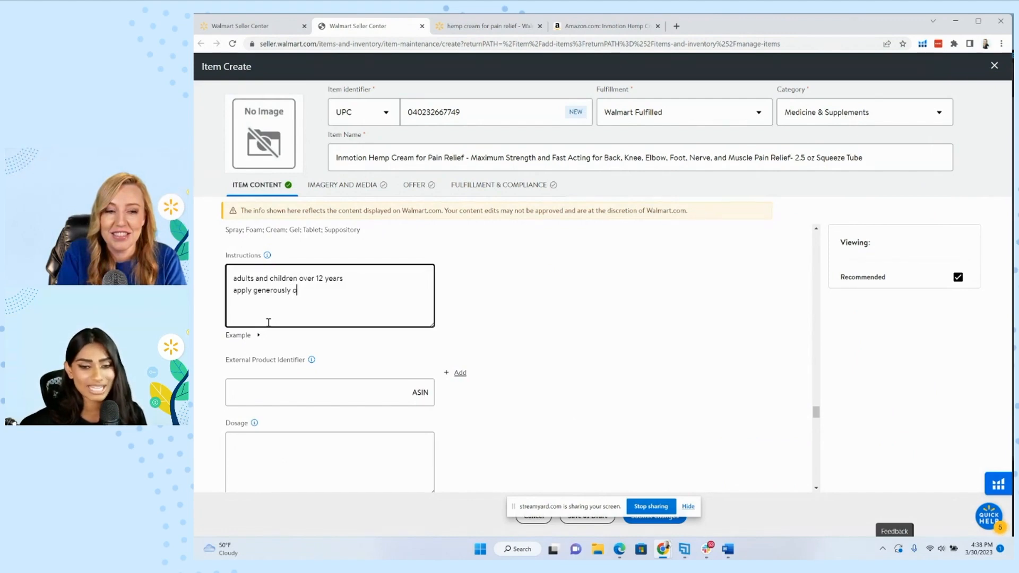
text(aff)
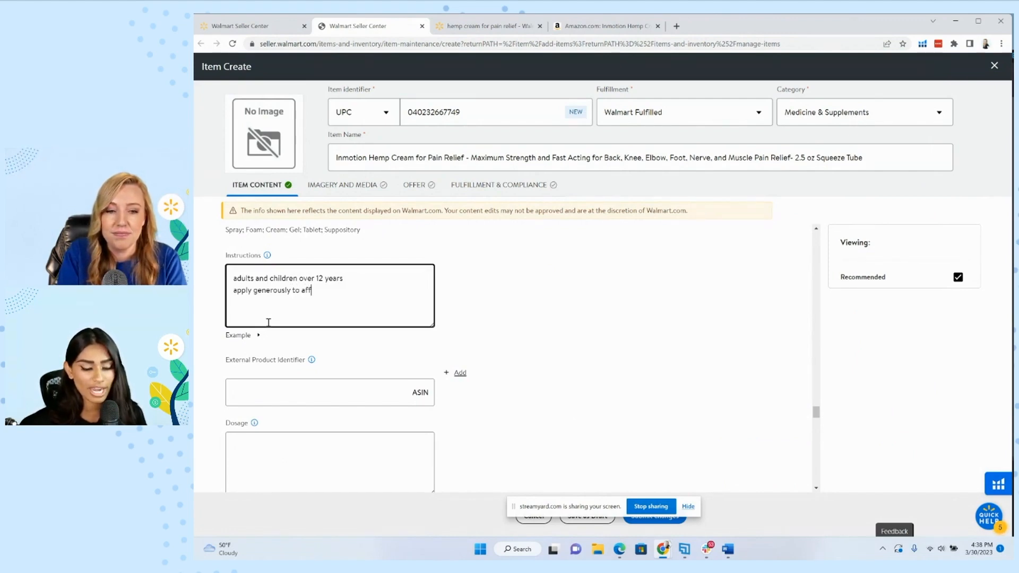
text(ected area)
key(Return)
- Add the instruction lines "massage painful area until thoroughly absorbed into skin" and "repeat up to 3 times daily", correcting the spelling of thoroughly
text(ma)
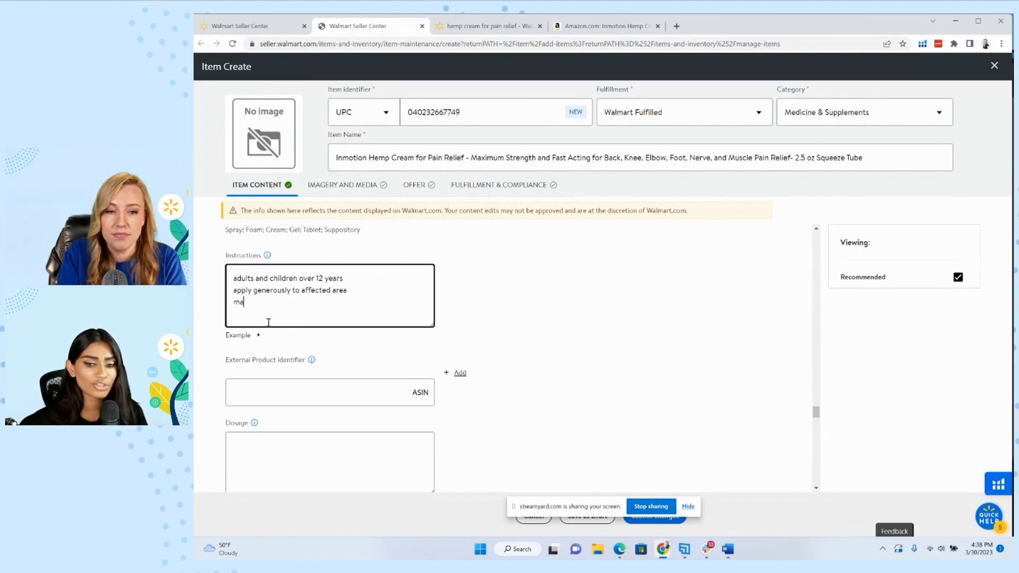
text(ssage painful a)
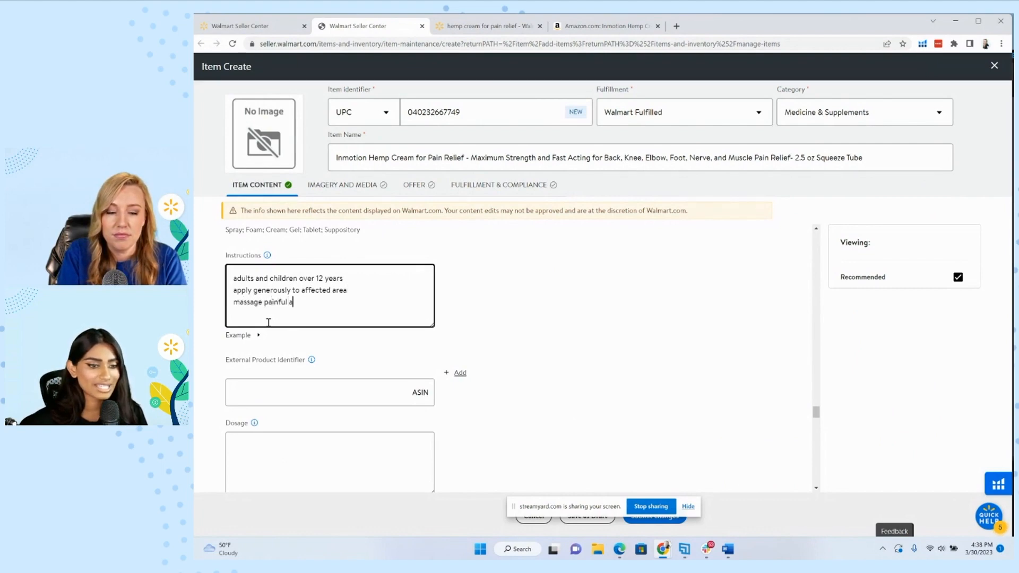
text(rea until thouroughly abso)
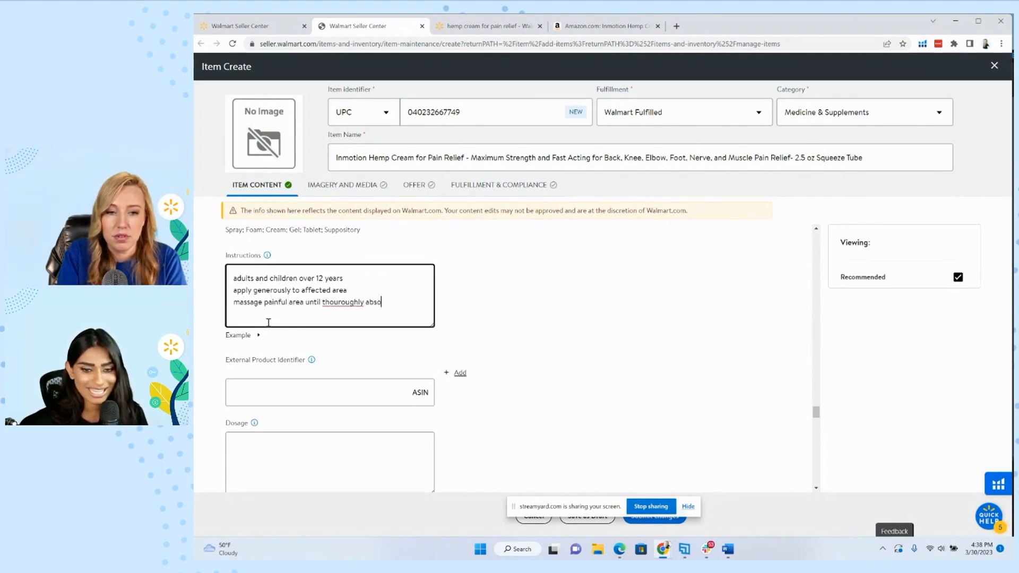
text(rbed into skin)
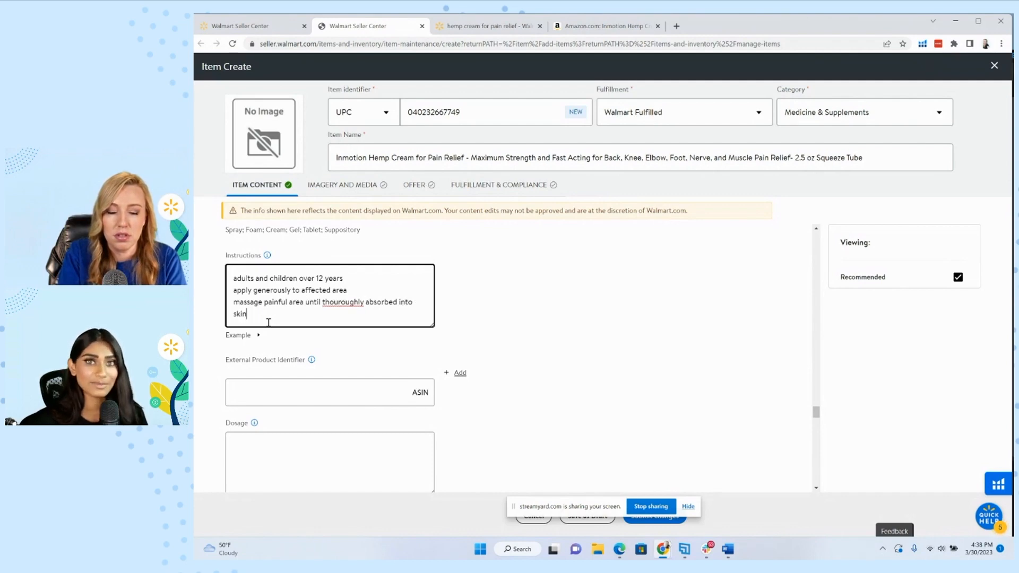
right_click(330, 304)
click(358, 315)
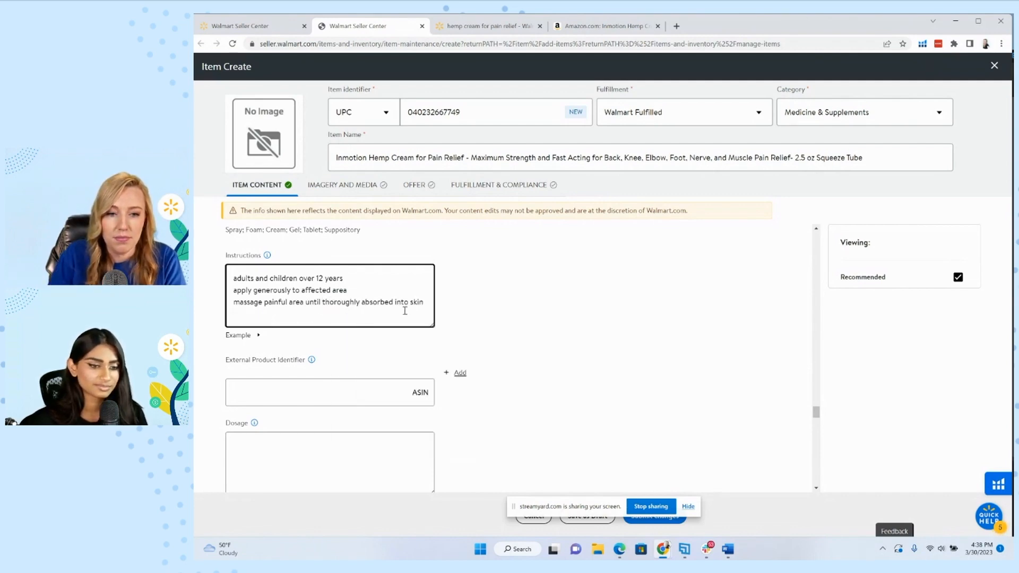
click(428, 302)
key(Return)
text(repeat u)
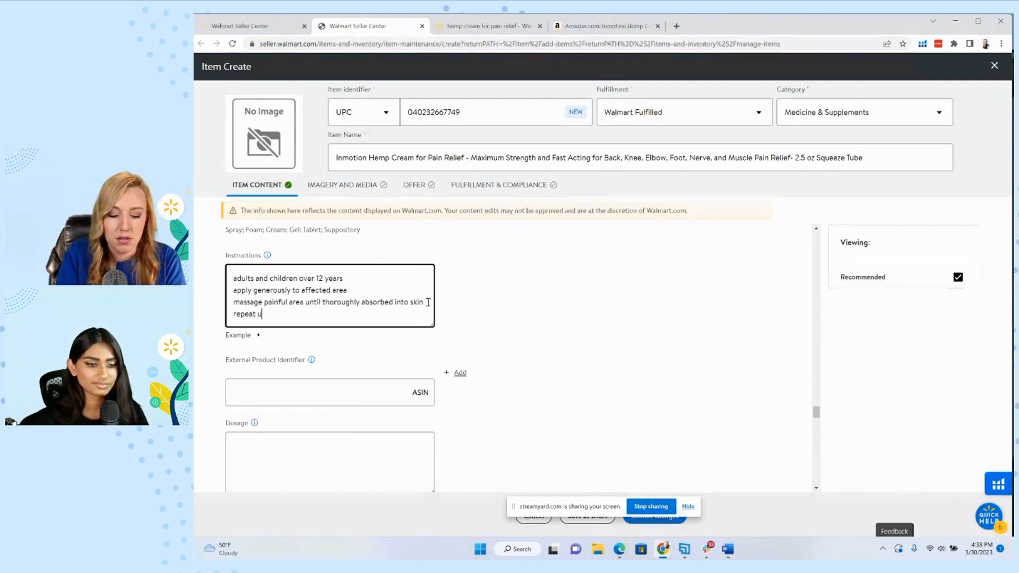
text(p to 3 times daily)
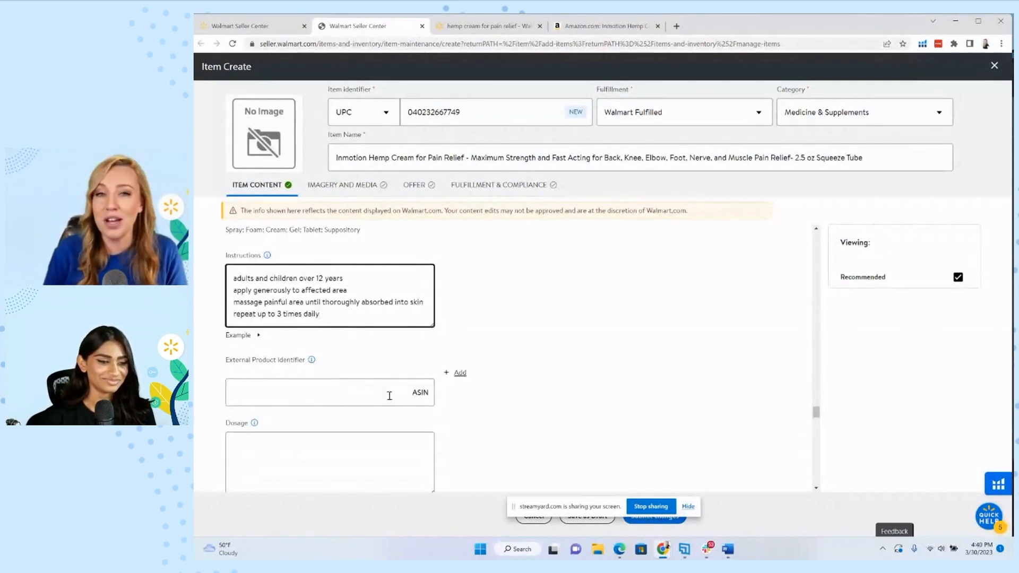
- Enter "use up to 3 times daily" as the dosage
scroll(391, 389, down, 2)
scroll(390, 389, down, 1)
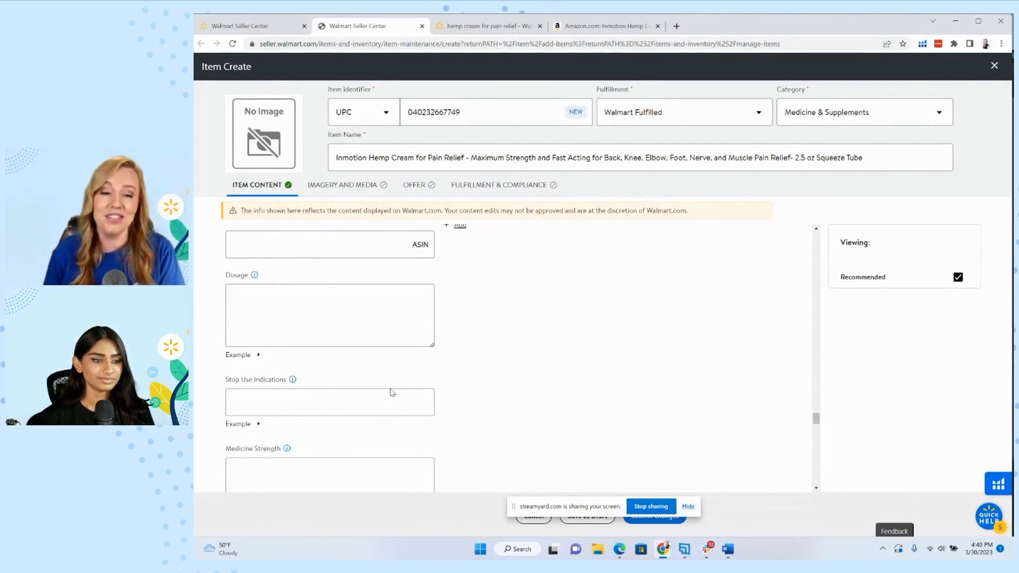
scroll(392, 393, up, 1)
click(346, 350)
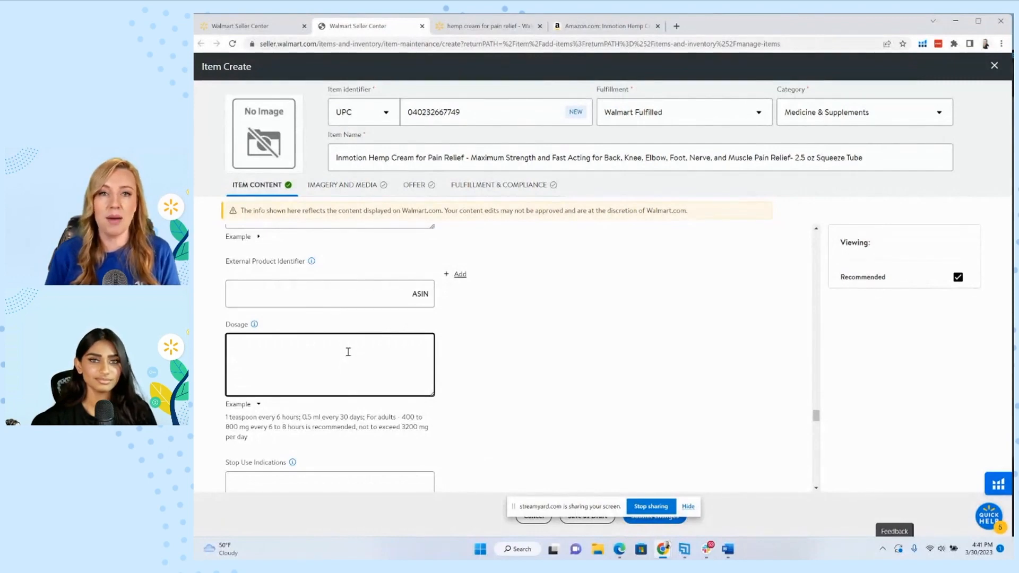
text(use)
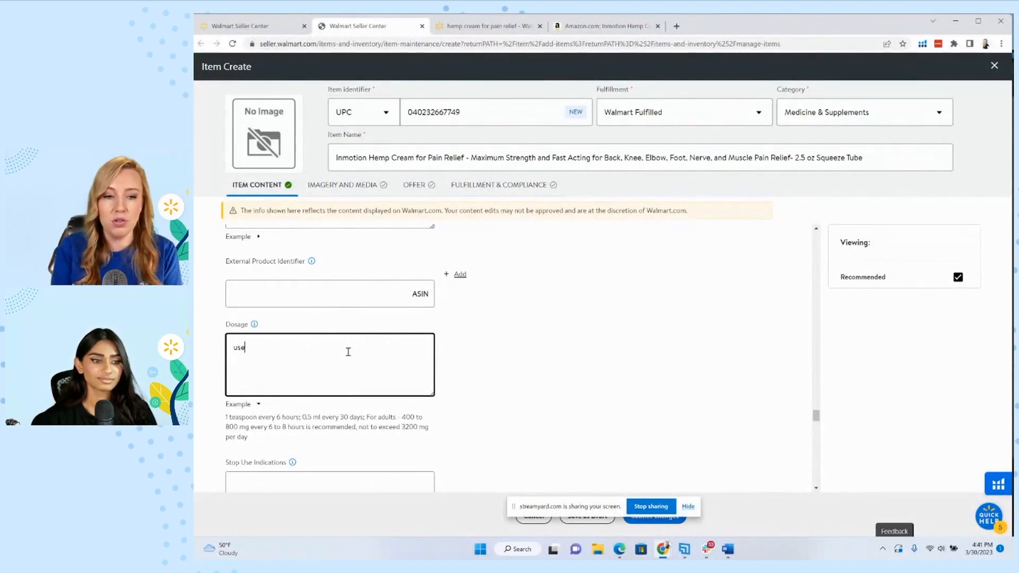
text( up to 3 times dau)
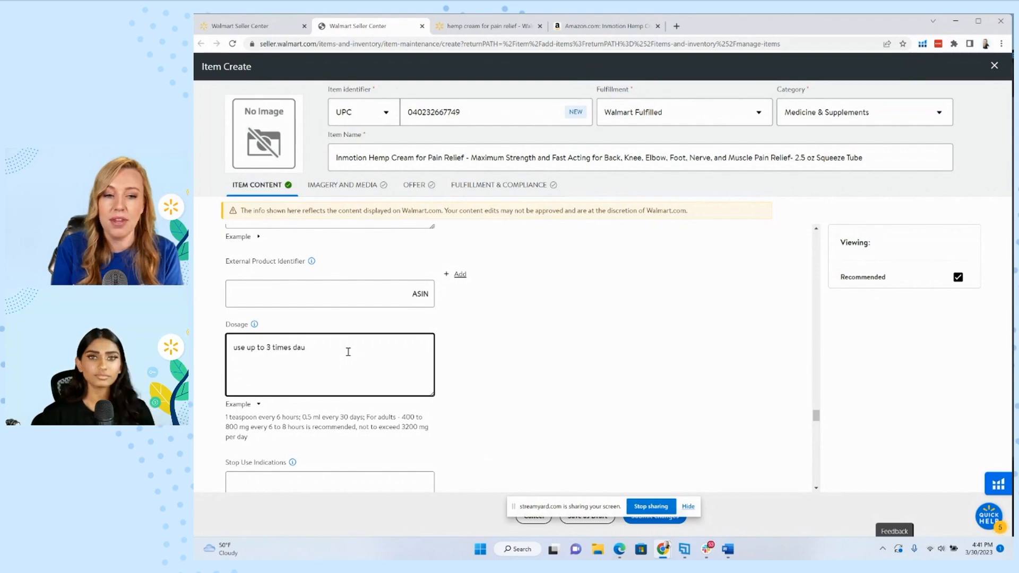
key(BackSpace)
text(ily)
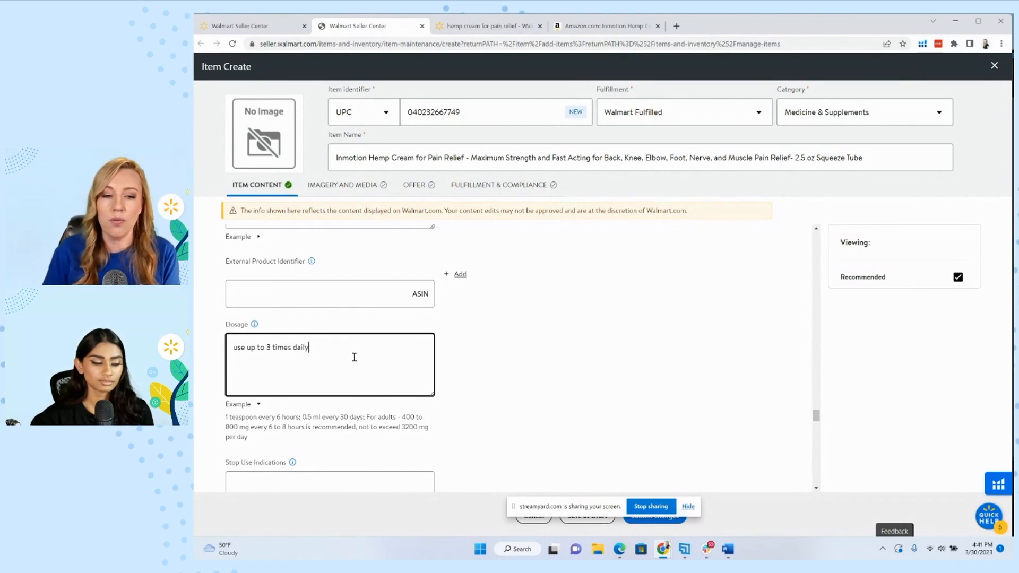
- Enter separate stop use indications covering worsening condition, redness, irritation, symptoms persisting more than 7 days, pregnancy or breast feeding, and swallowing
scroll(446, 366, down, 2)
scroll(446, 366, down, 1)
click(313, 335)
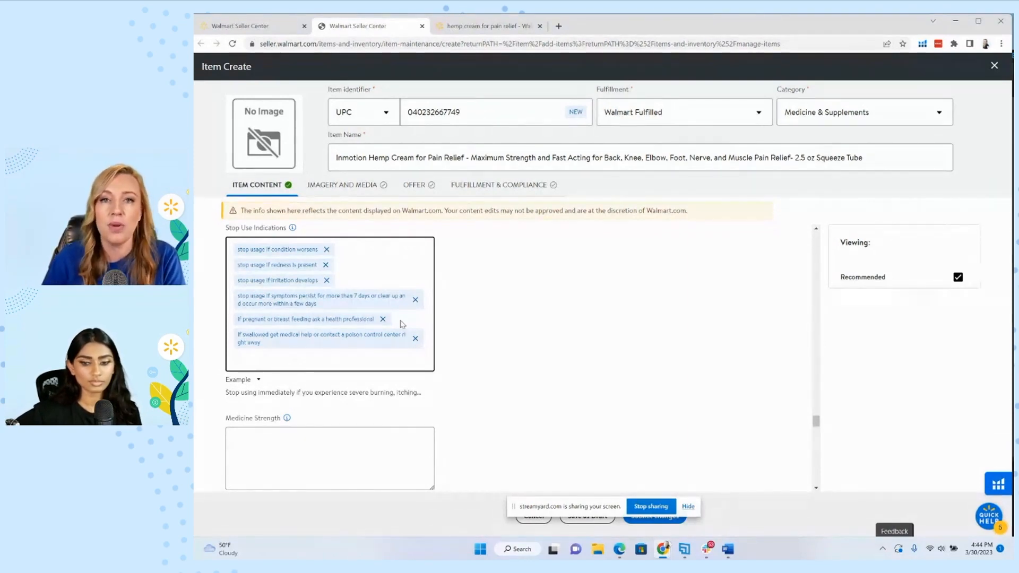
scroll(501, 336, down, 2)
scroll(505, 341, up, 3)
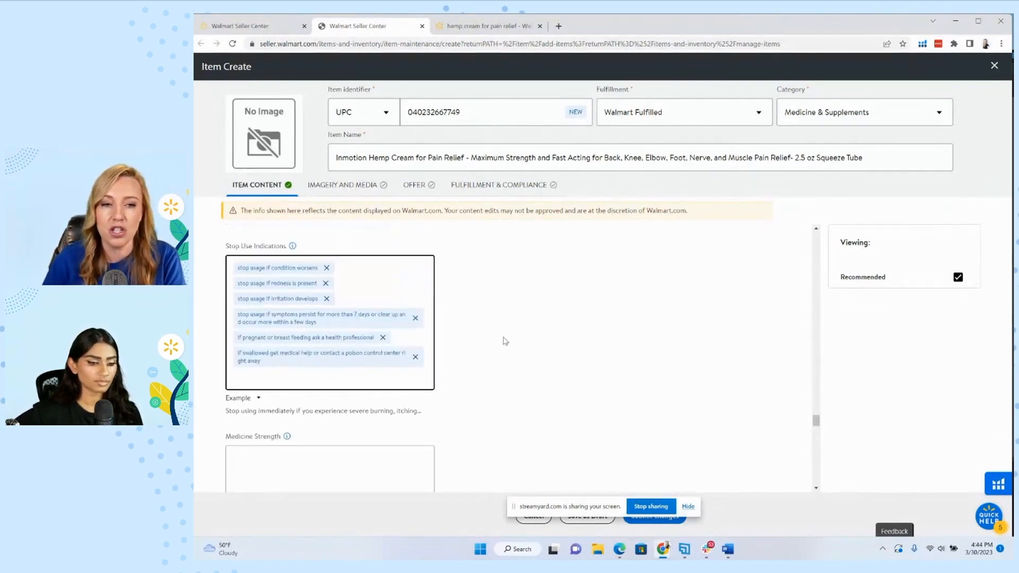
scroll(505, 341, up, 1)
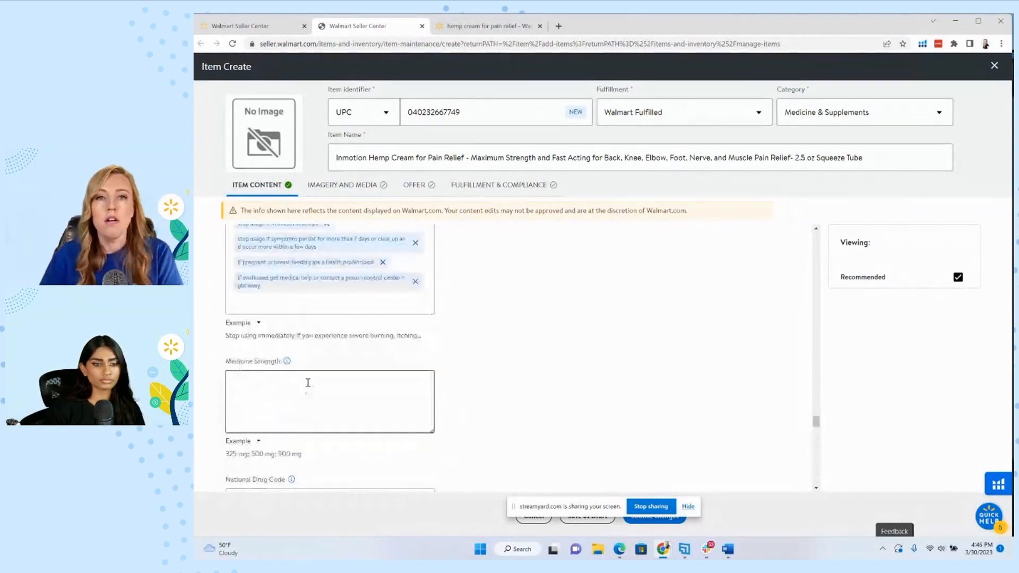
- Review the medicine strength, National Drug Code, supplement, serving and nutrition fields to see whether they apply to the cream
click(307, 382)
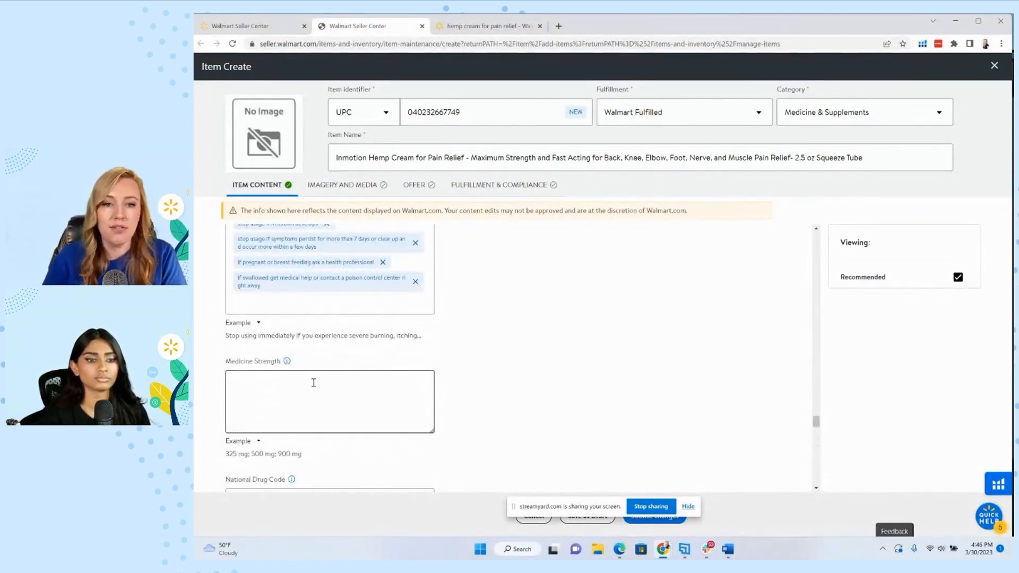
scroll(311, 384, down, 2)
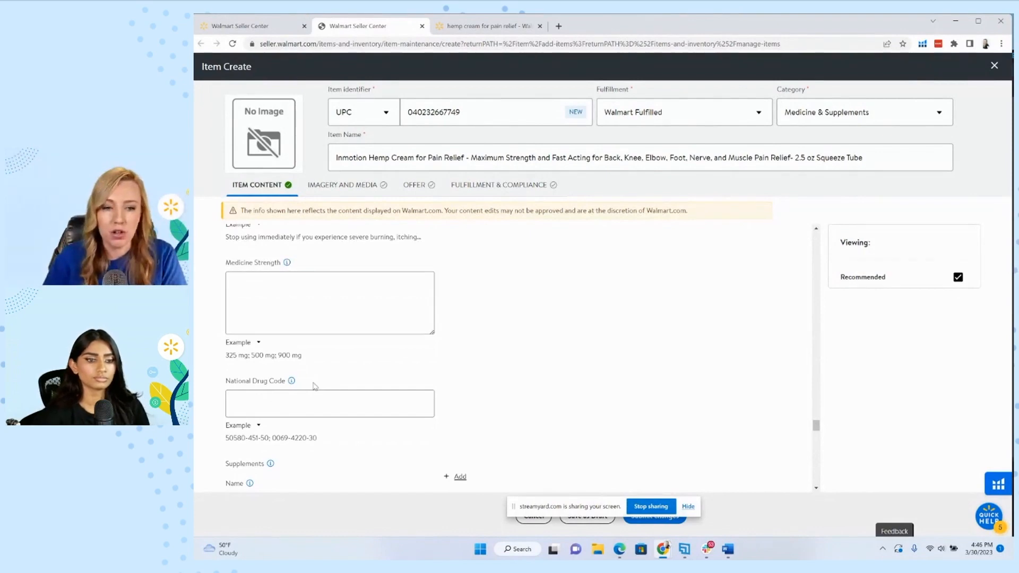
scroll(314, 385, down, 1)
scroll(314, 386, down, 2)
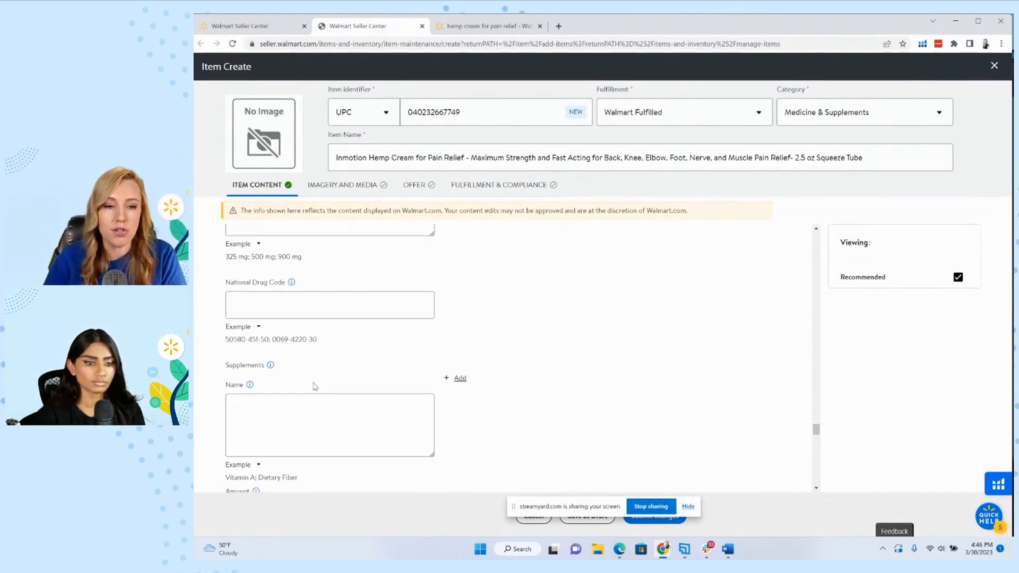
scroll(314, 383, down, 1)
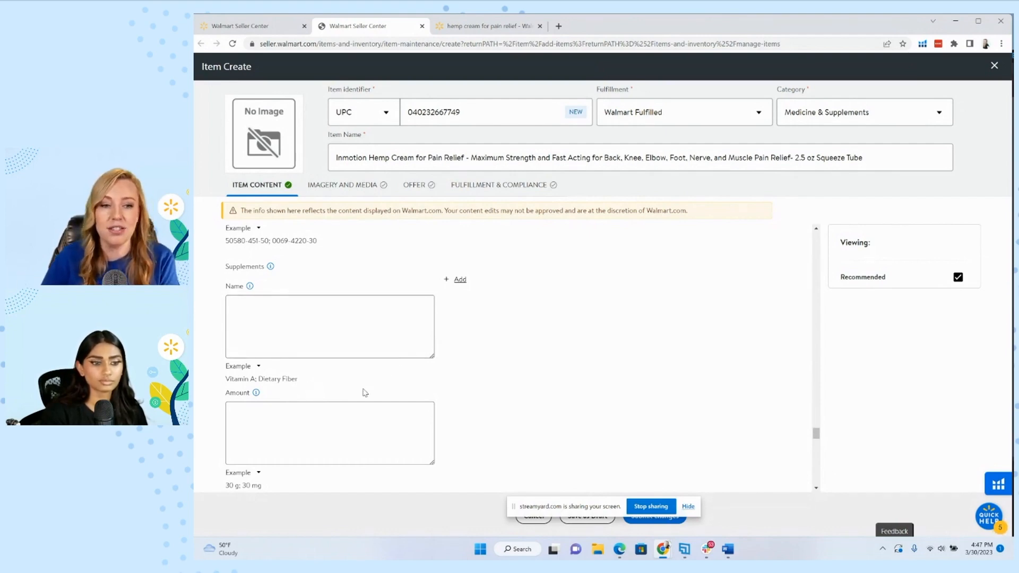
scroll(333, 356, down, 5)
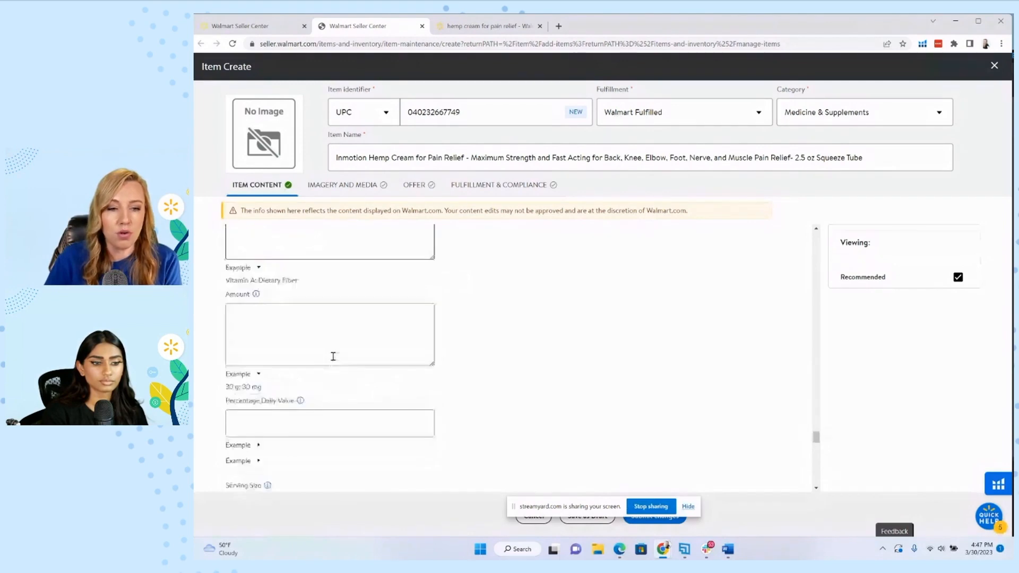
scroll(334, 356, down, 8)
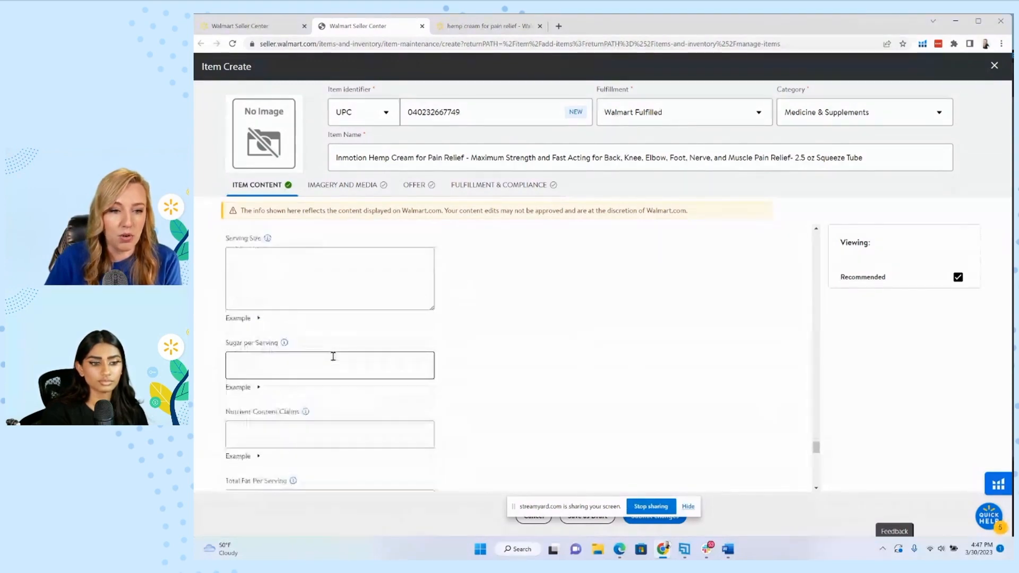
scroll(333, 356, down, 5)
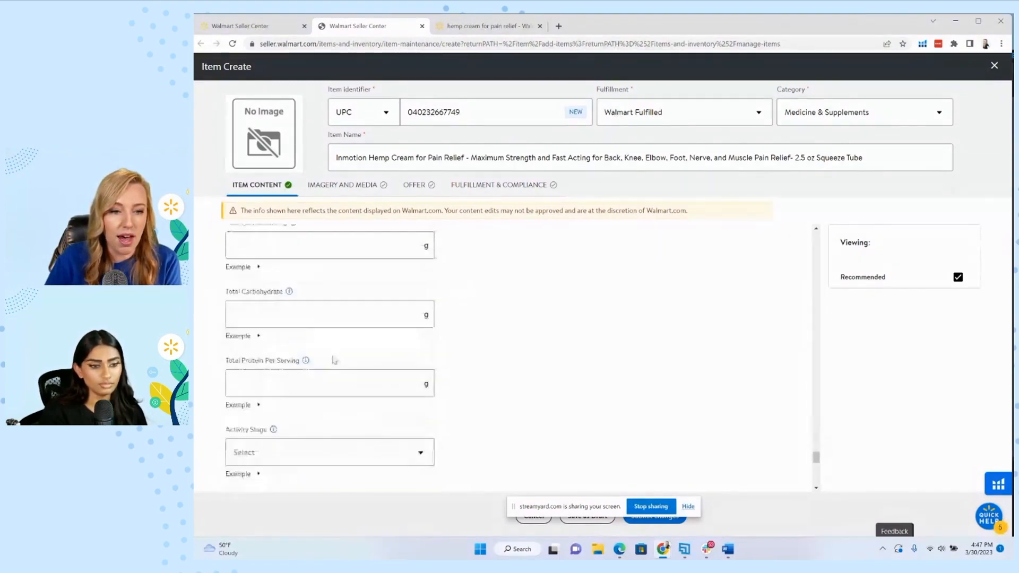
scroll(333, 359, down, 6)
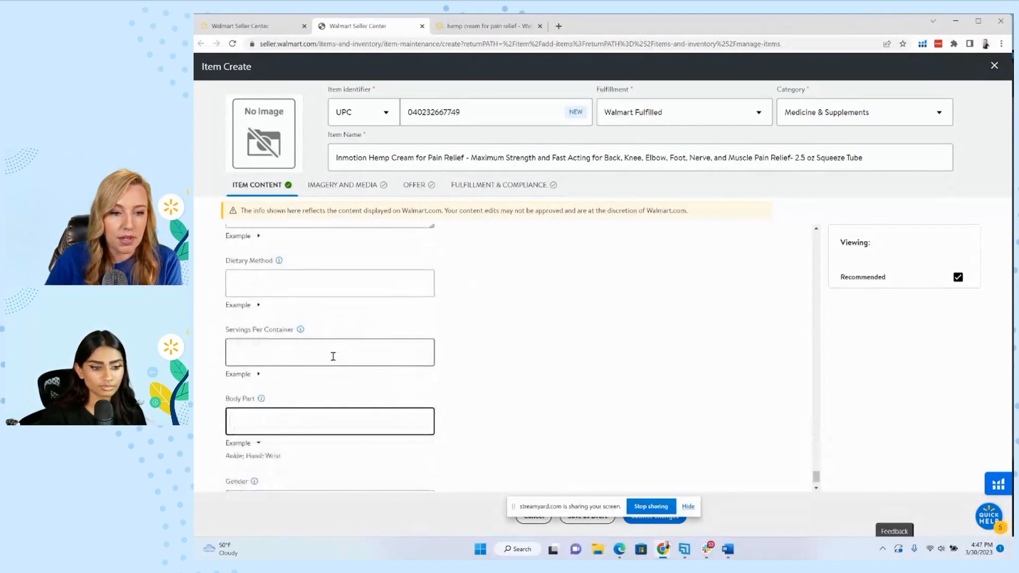
- Add back as a body part for the cream
scroll(333, 358, down, 1)
scroll(333, 356, down, 1)
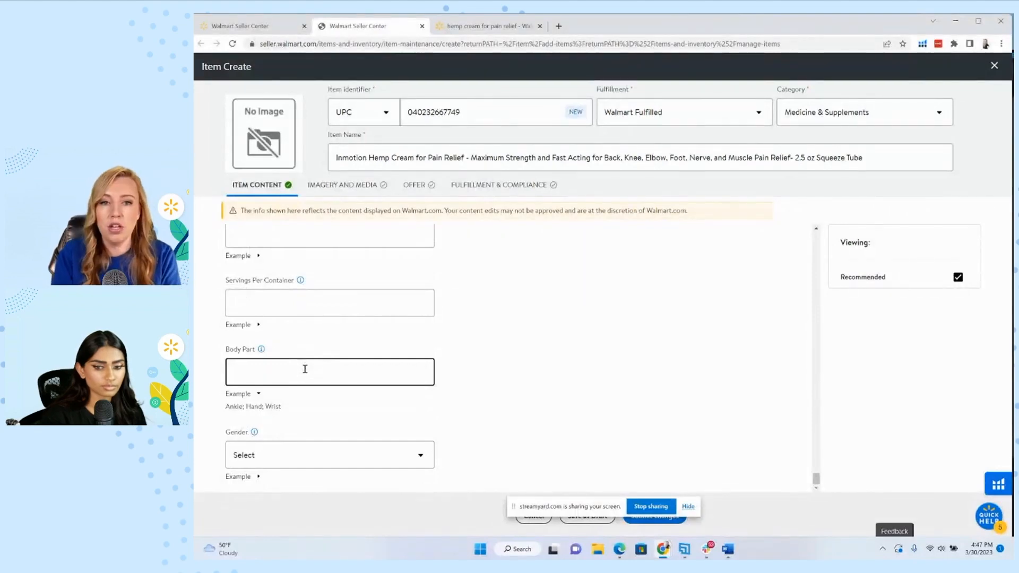
text(back)
key(Return)
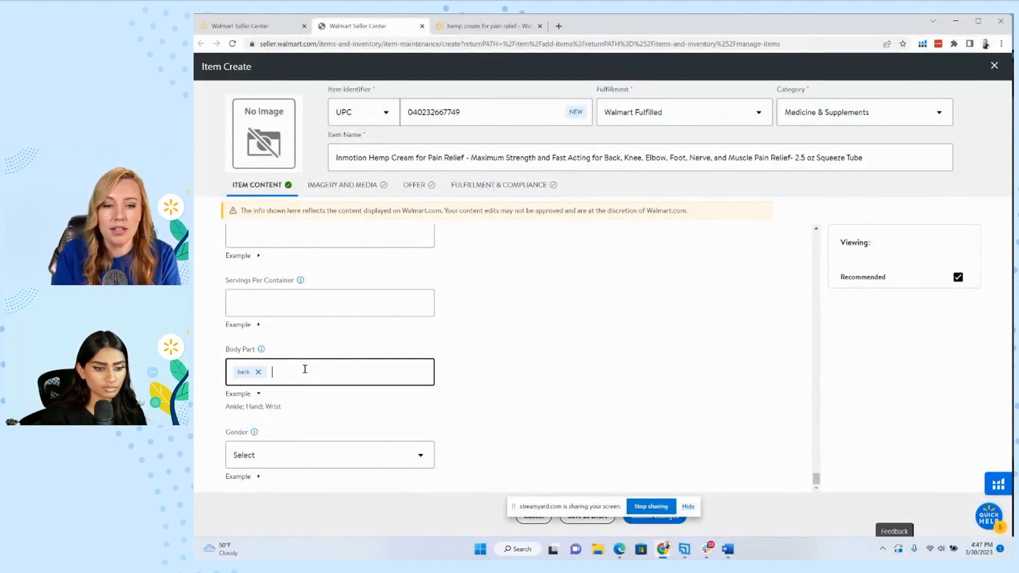
- Add shoulder, leg, legs and knee as separate body parts for the cream
text(shoulder)
key(Return)
text(leg)
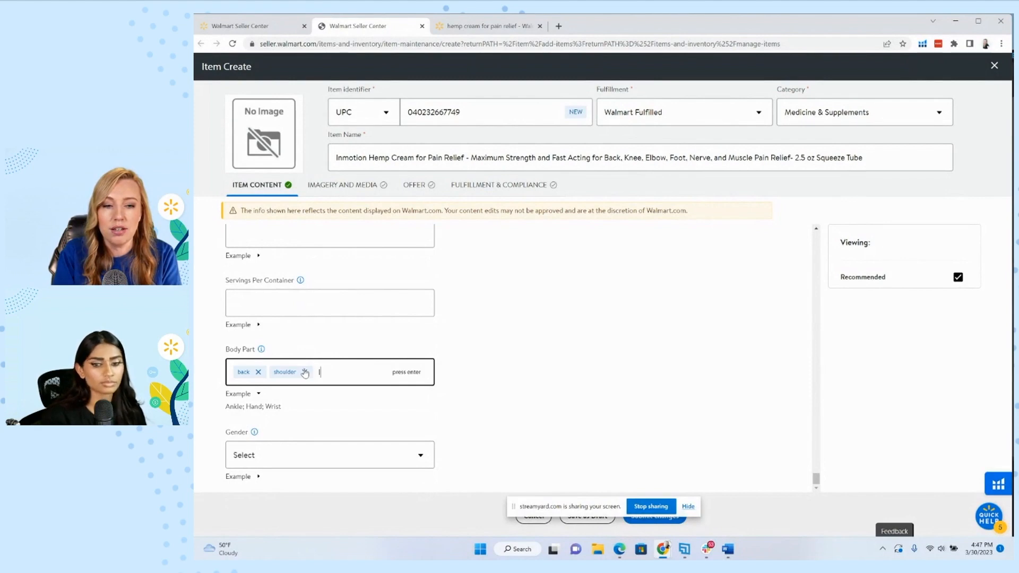
key(Return)
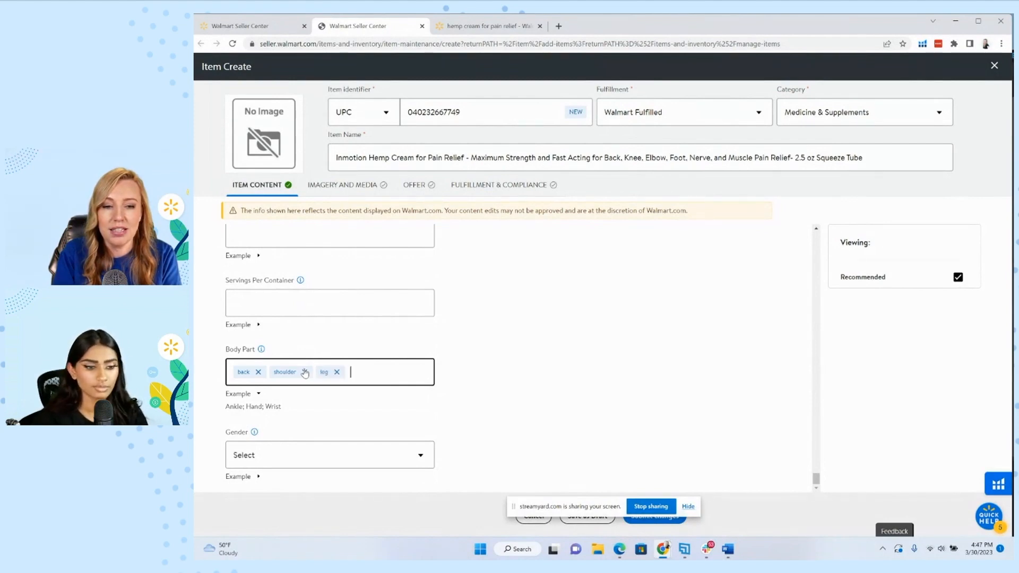
text(legs)
key(Return)
text(k)
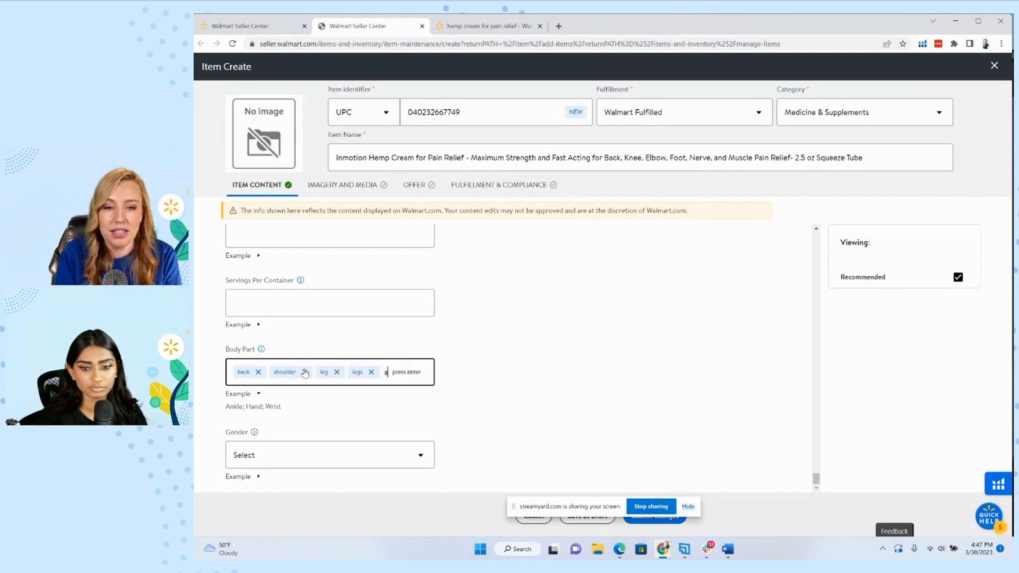
text(nee)
key(Return)
- Add ankle, foot, elbow, arm, pelvis, neck and muscle as separate body parts for the cream
text(ankle)
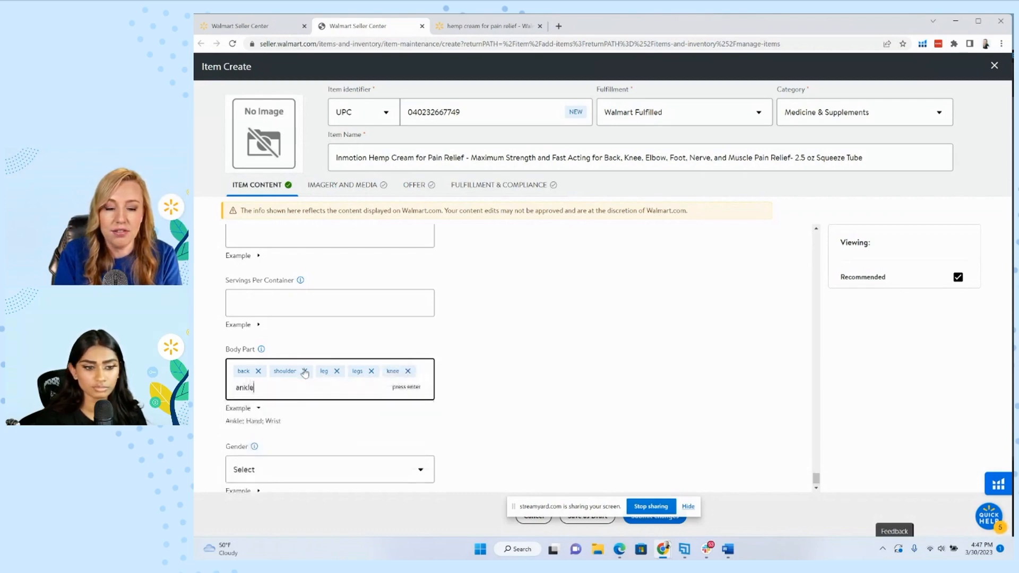
key(Return)
text(foot)
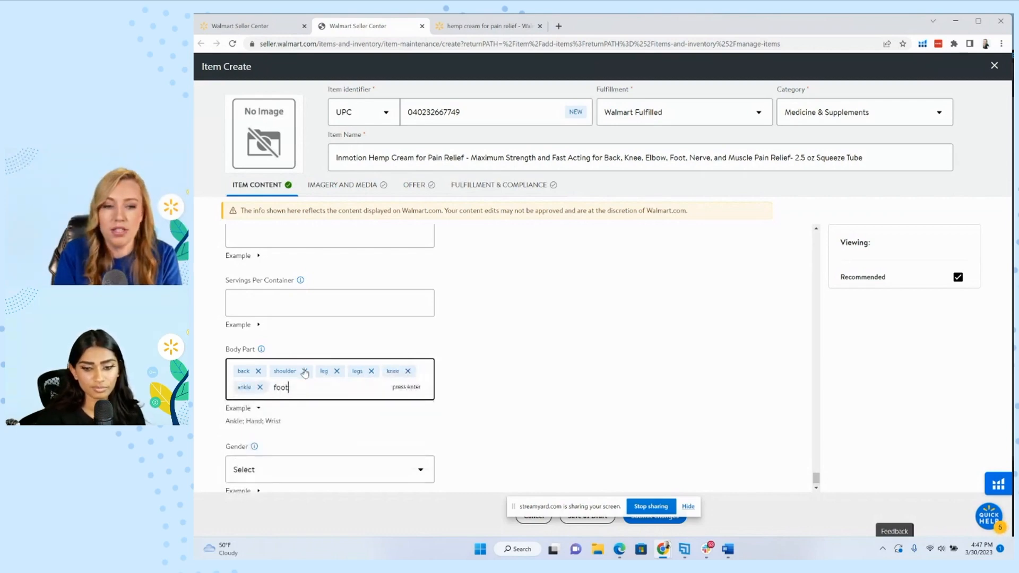
key(Return)
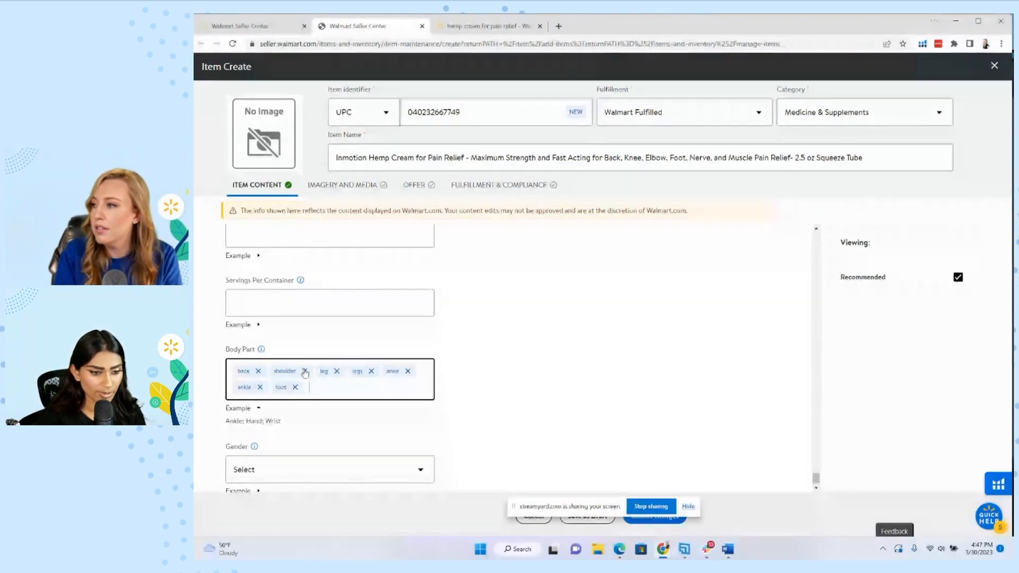
text(elbow)
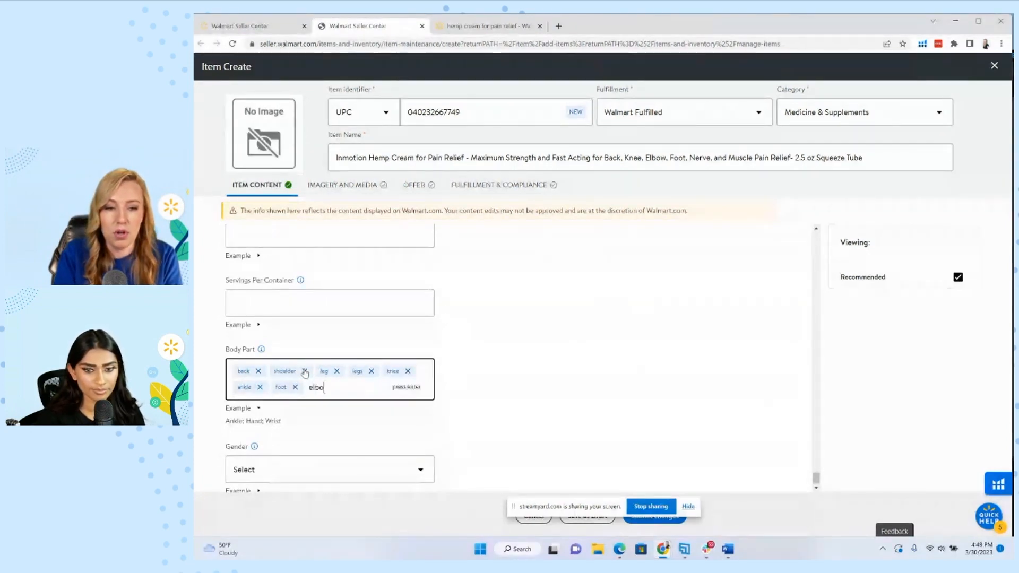
key(Return)
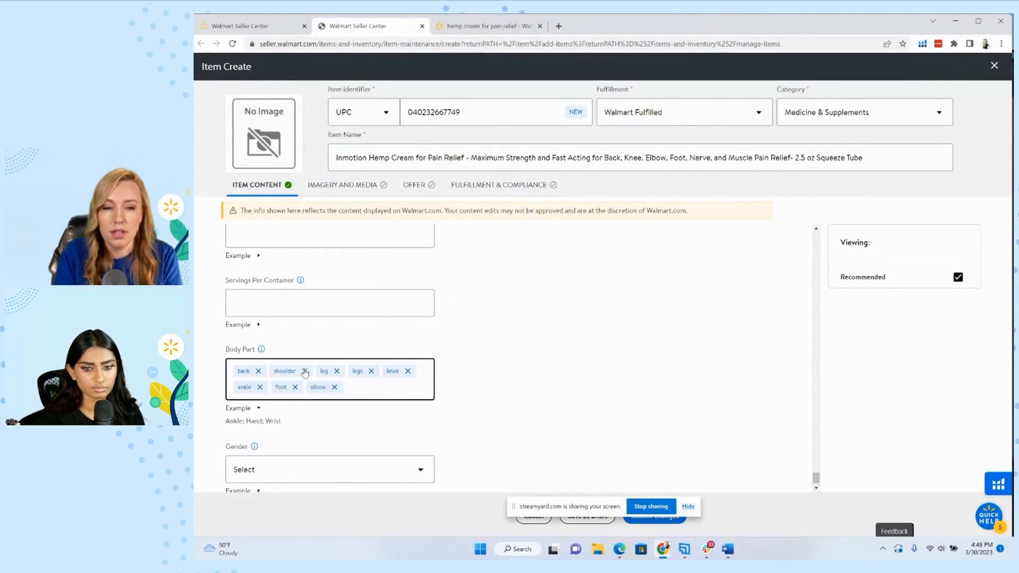
text(arm)
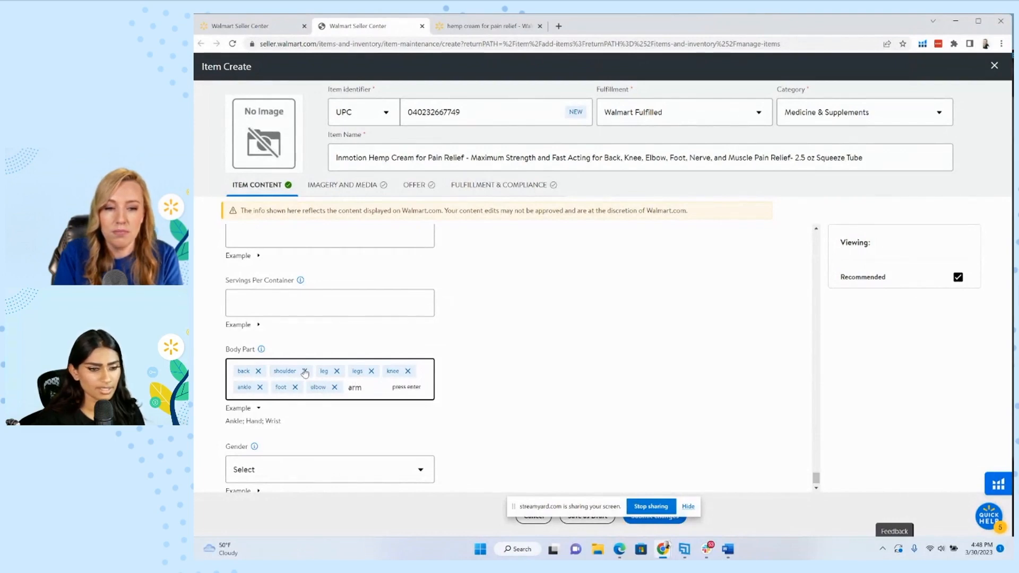
key(Return)
text(pelvis)
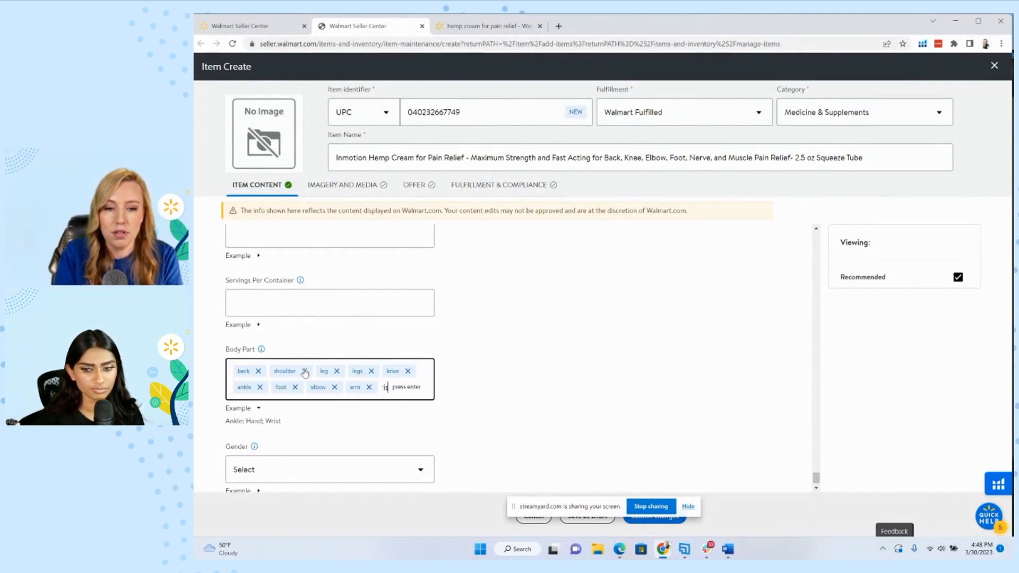
key(Return)
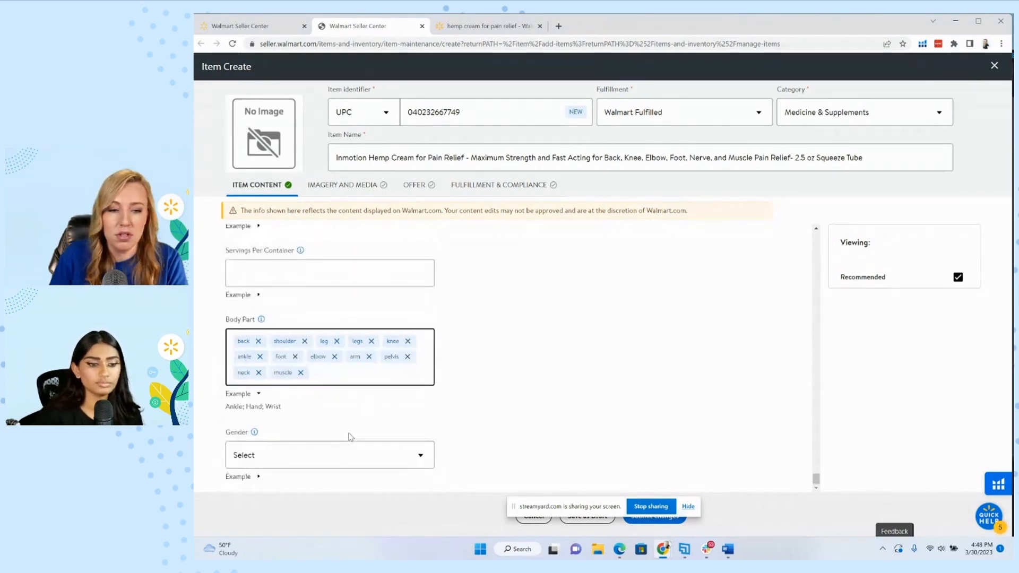
- Set the cream's gender to Unisex
click(323, 456)
click(305, 490)
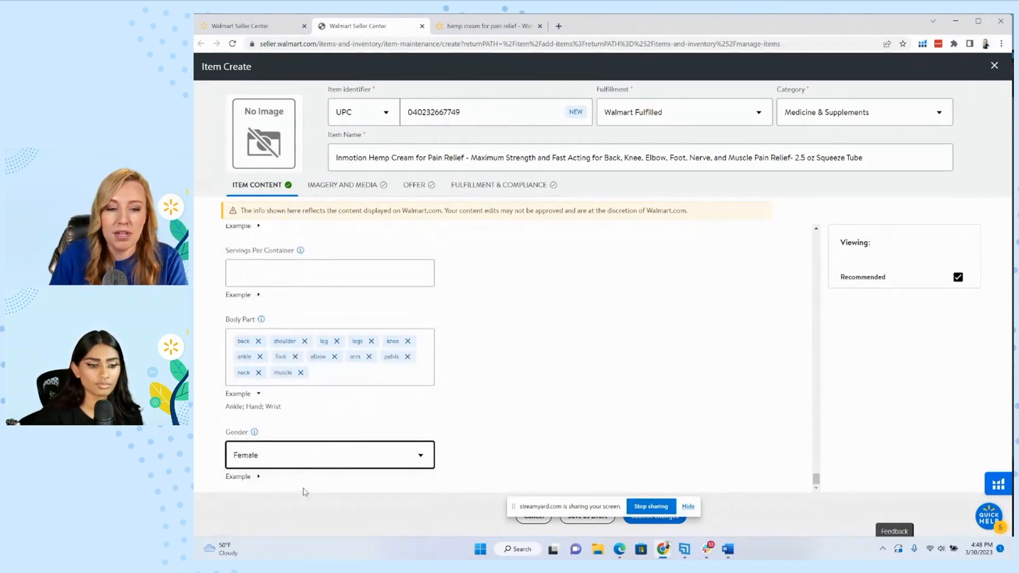
click(418, 456)
click(326, 458)
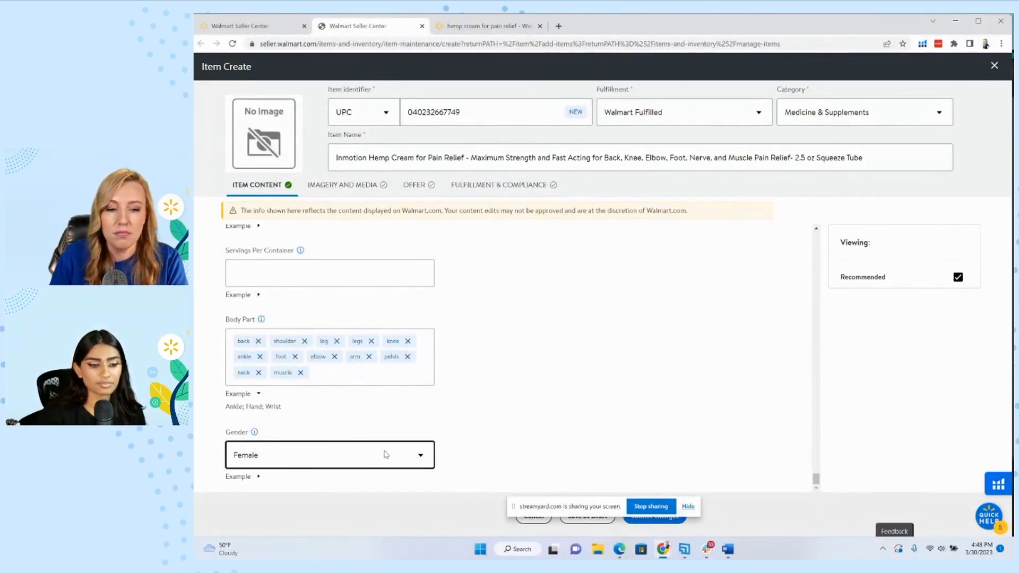
click(420, 456)
click(362, 519)
click(320, 456)
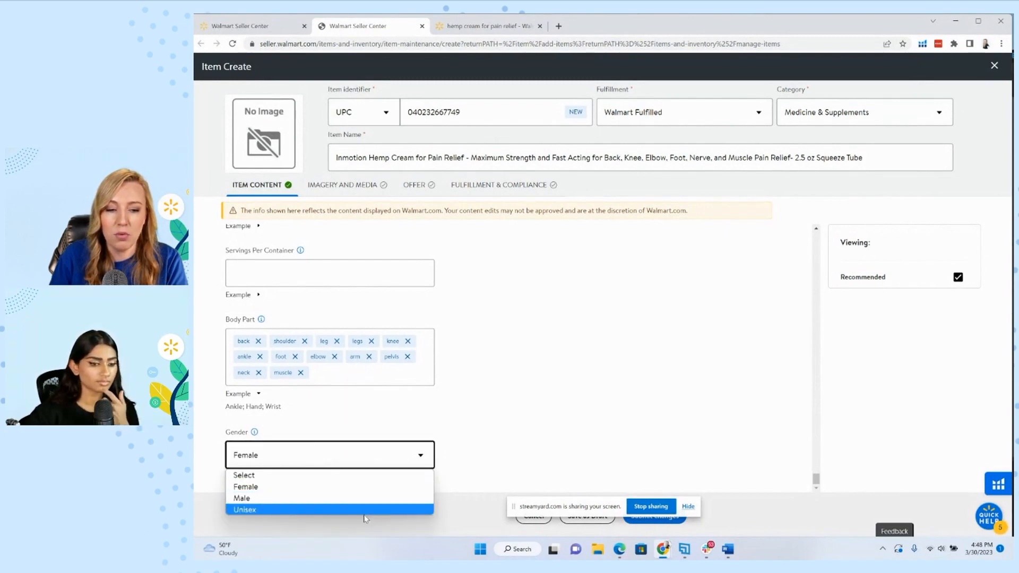
click(365, 511)
click(259, 477)
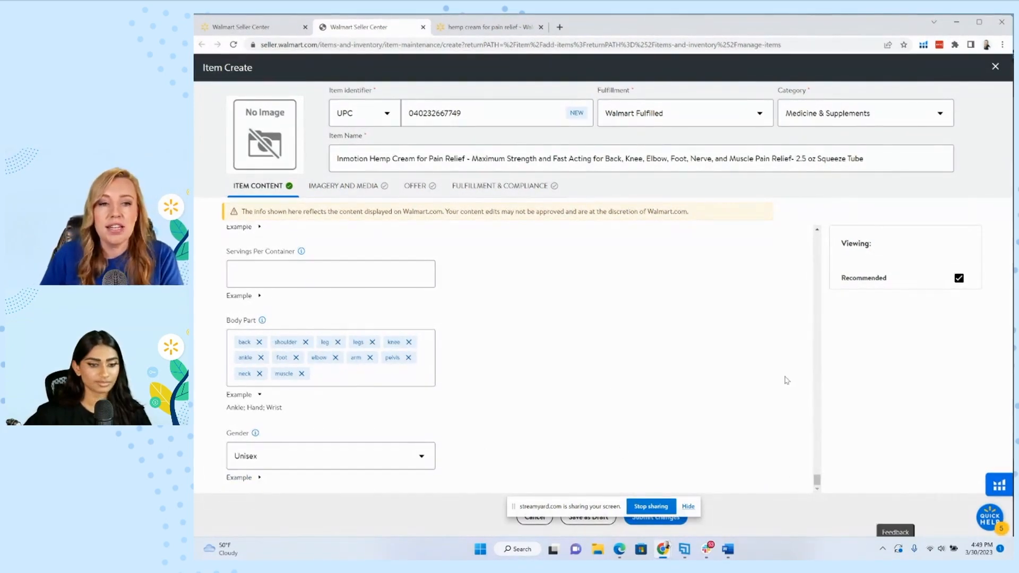
- Open the listing's imagery and media section, then copy the main product image's address from the cream's Amazon page
click(367, 192)
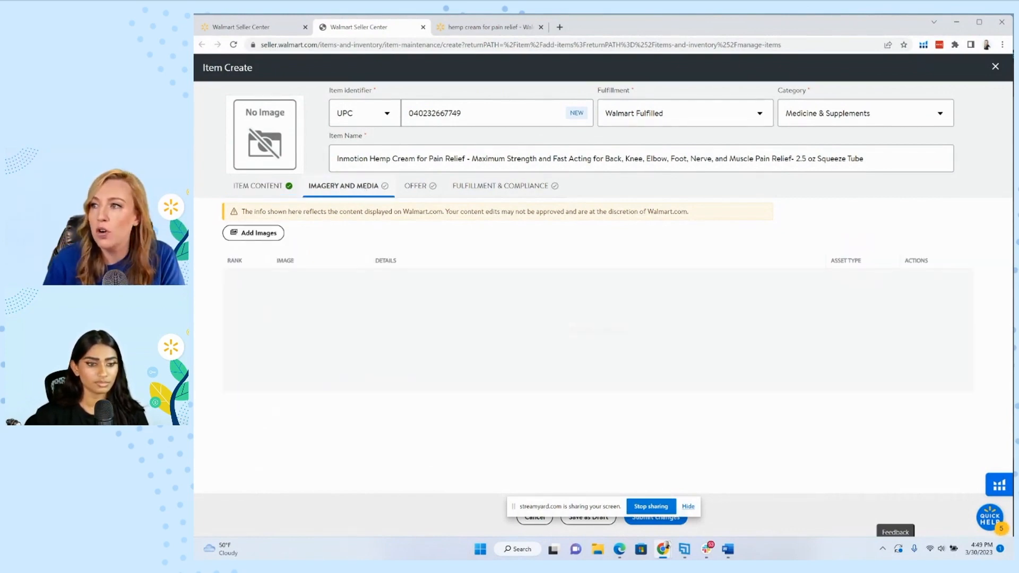
drag(1013, 67, 597, 29)
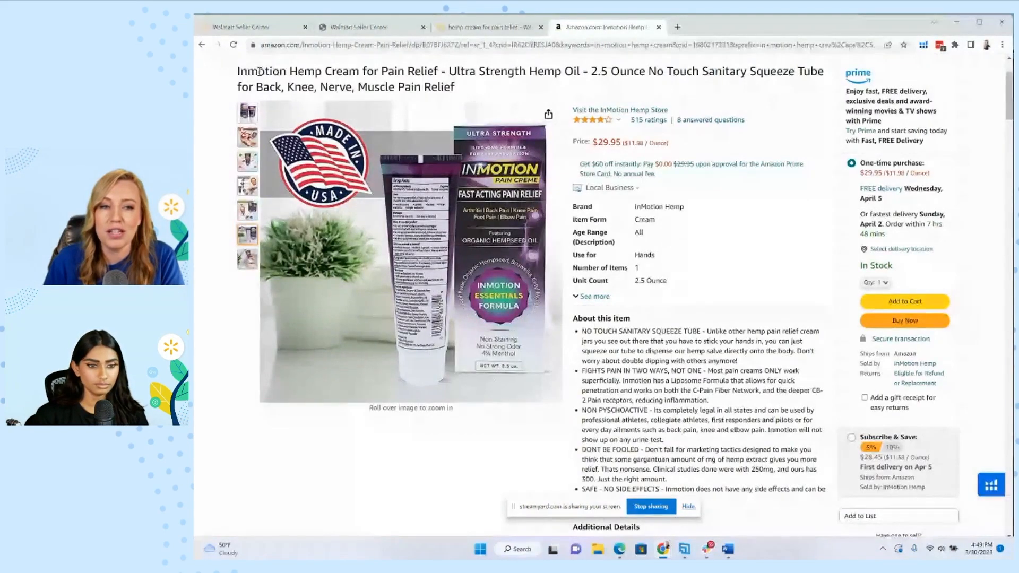
mouse_move(248, 113)
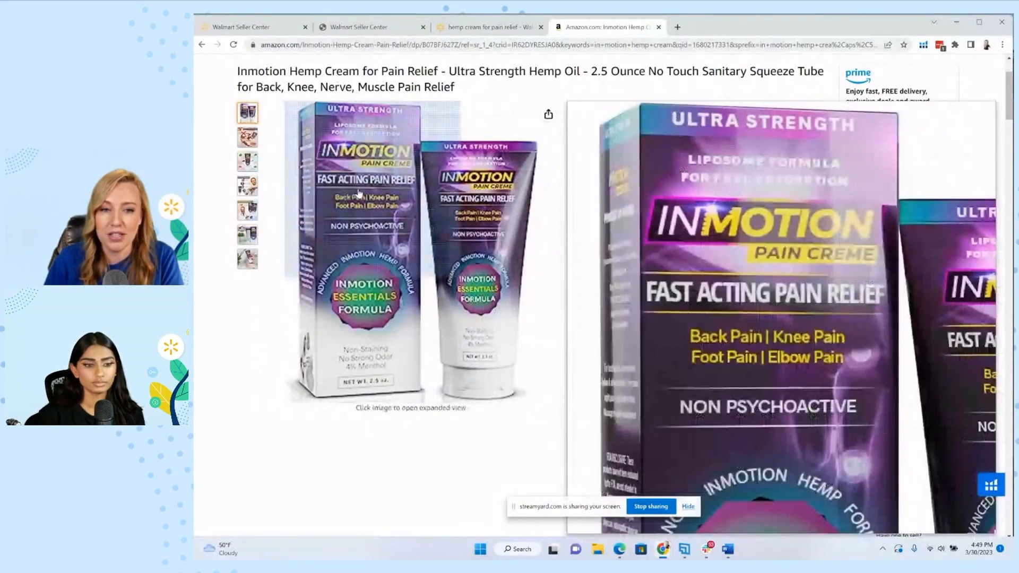
right_click(360, 193)
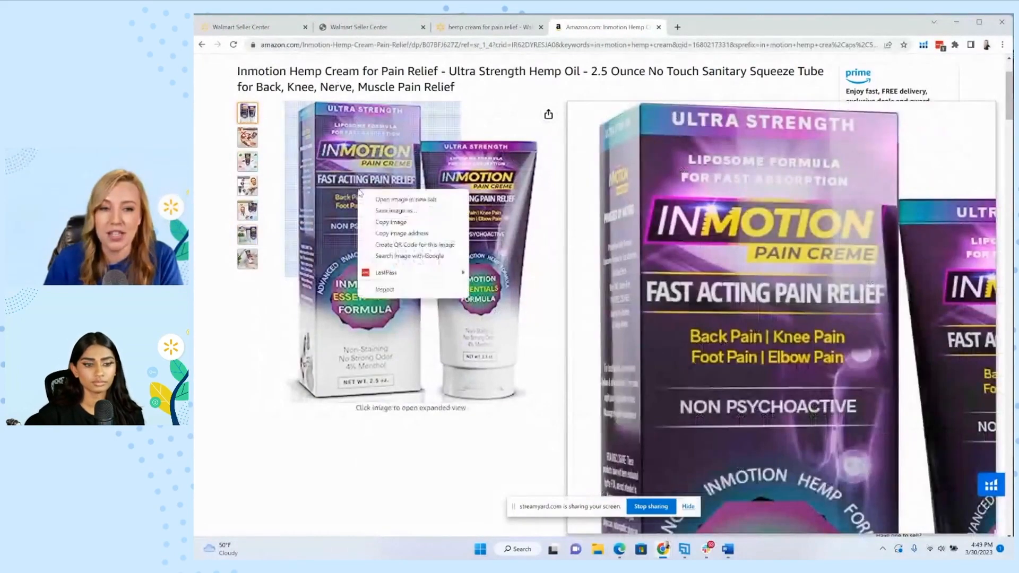
click(410, 221)
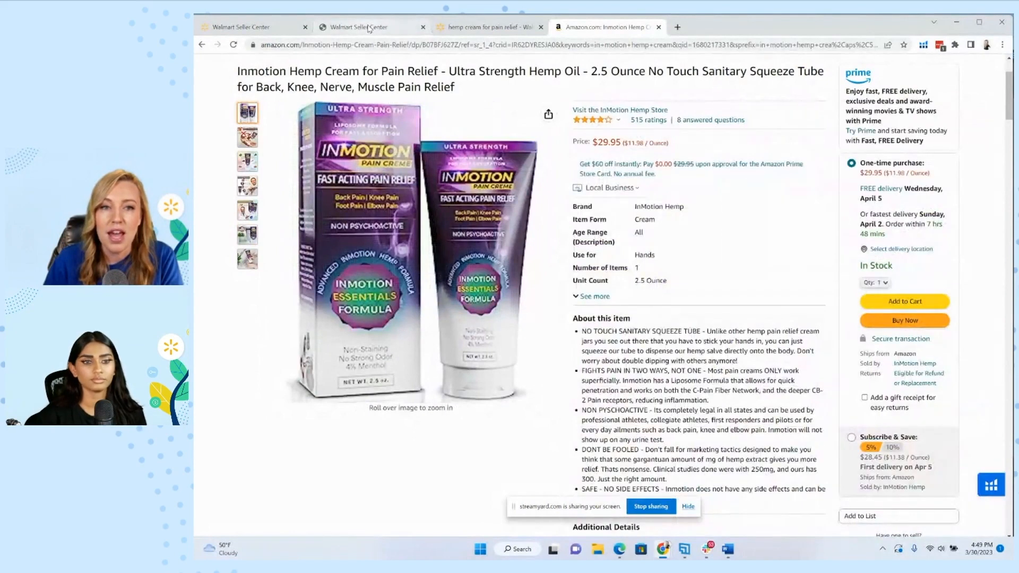
- Start importing images by URL for the Walmart listing and paste the main product image's address
click(353, 31)
click(253, 233)
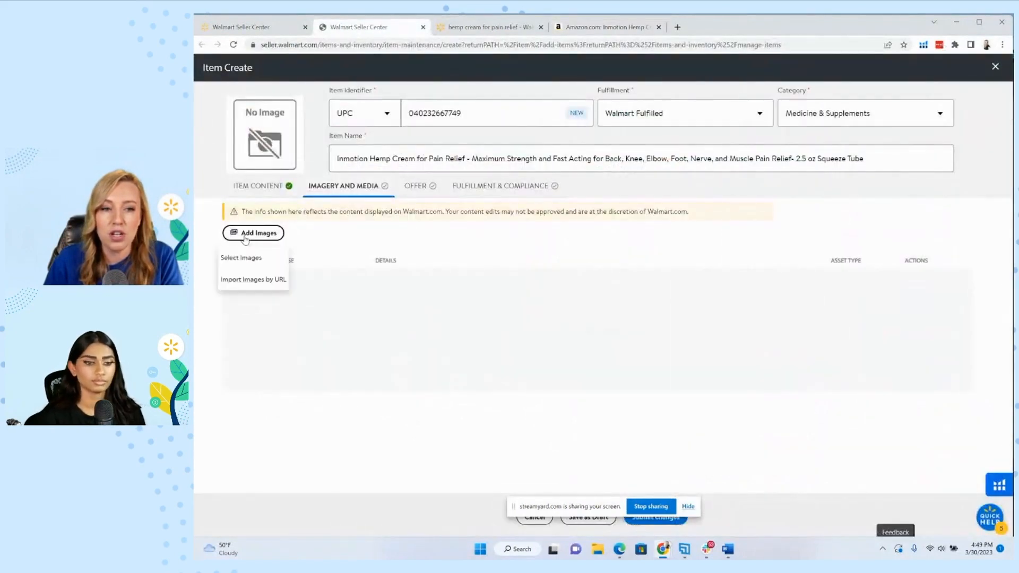
click(252, 280)
click(253, 276)
right_click(254, 280)
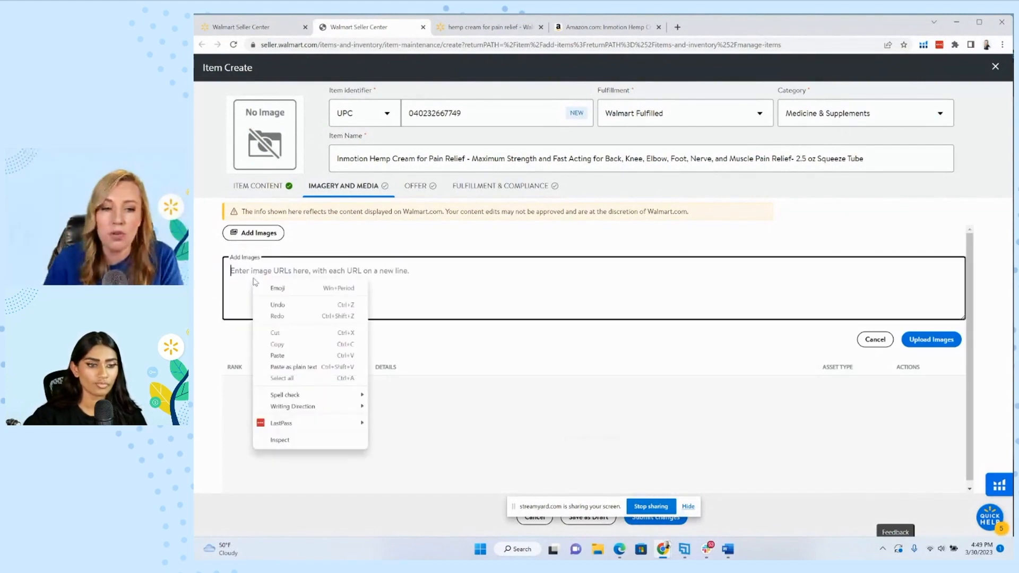
click(287, 355)
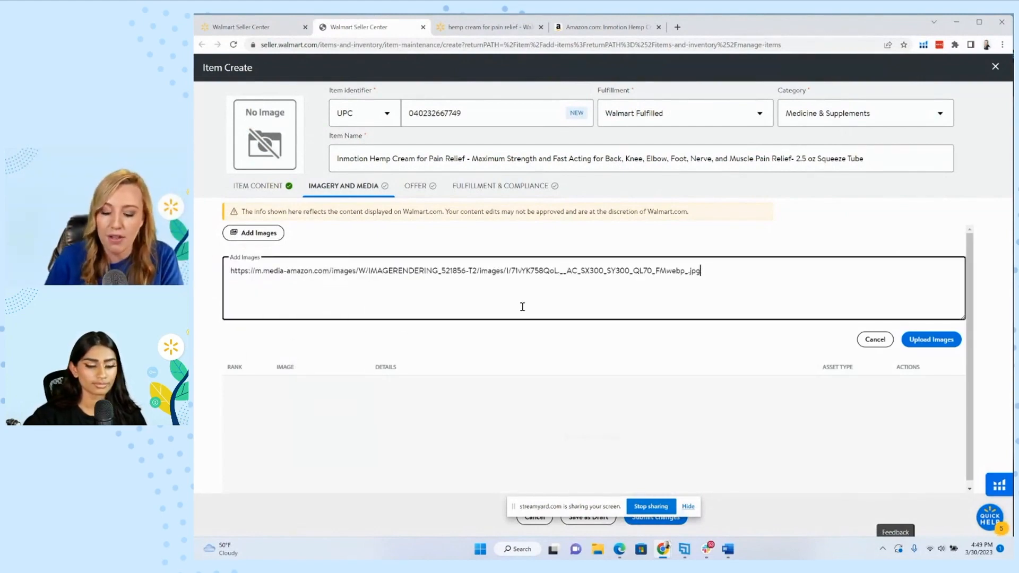
- Copy the address of the No Touch Sanitary Squeeze Tube image from Amazon and add it on a new line of the image URLs
click(607, 27)
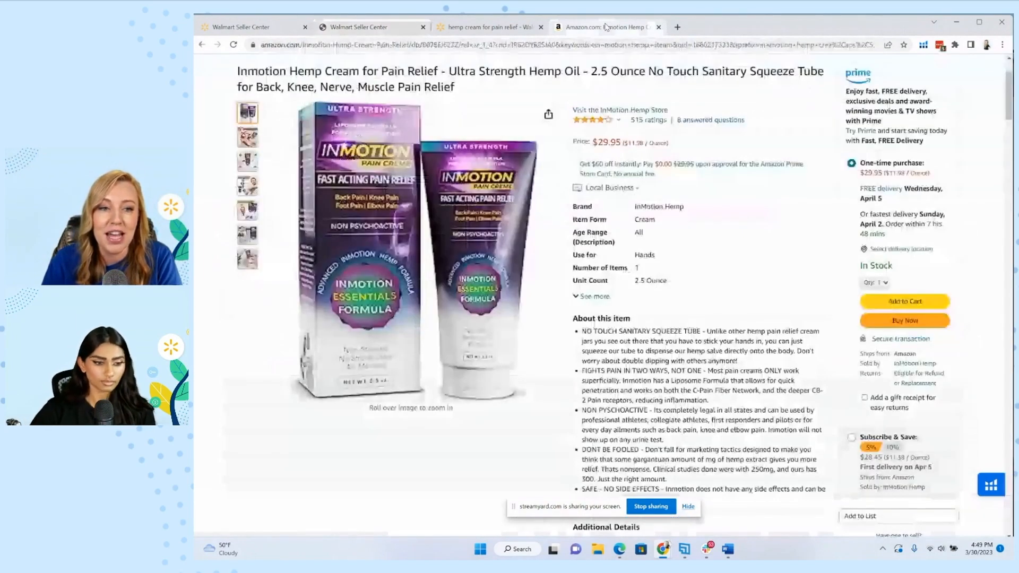
mouse_move(322, 162)
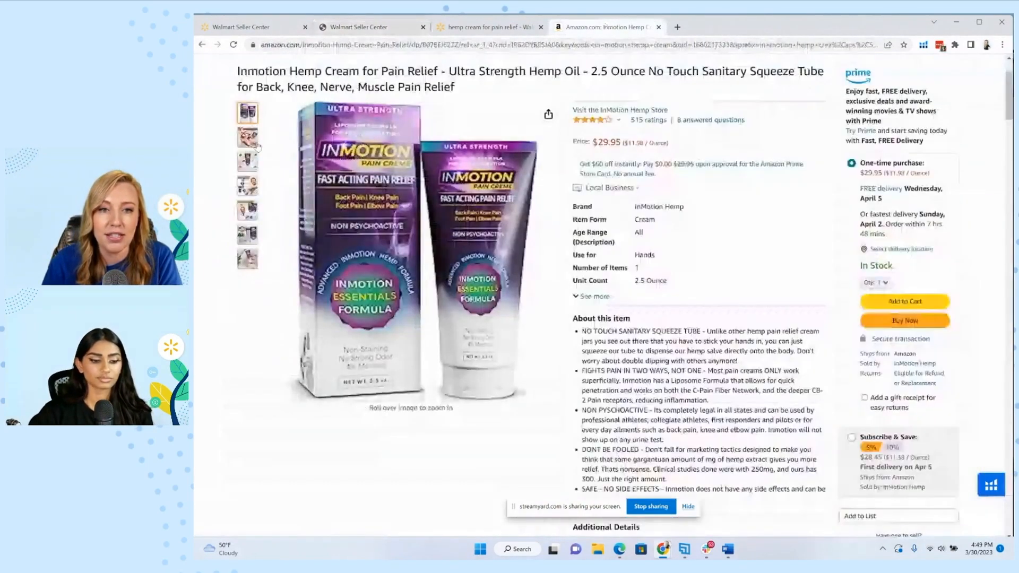
mouse_move(257, 143)
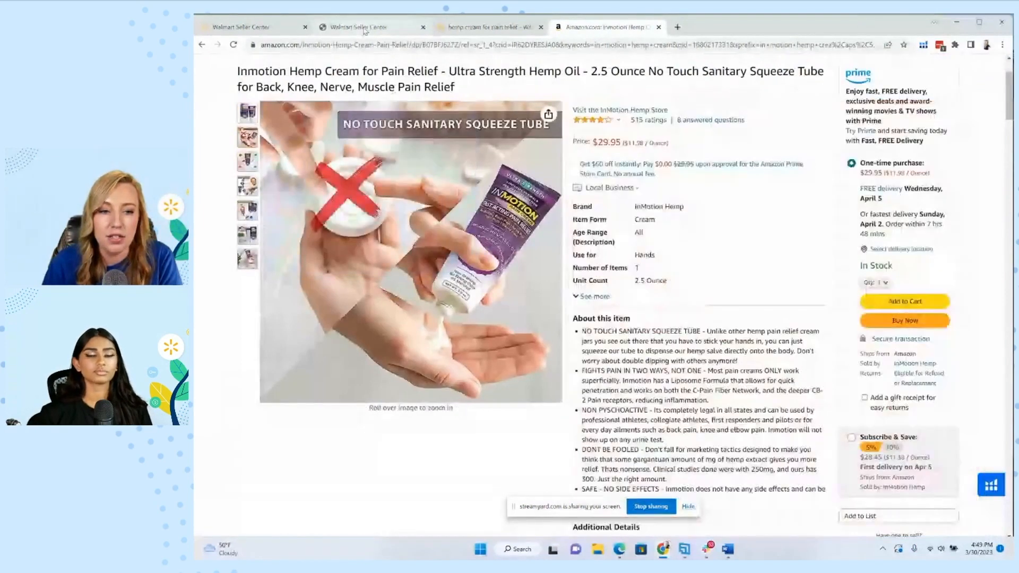
click(358, 27)
right_click(282, 297)
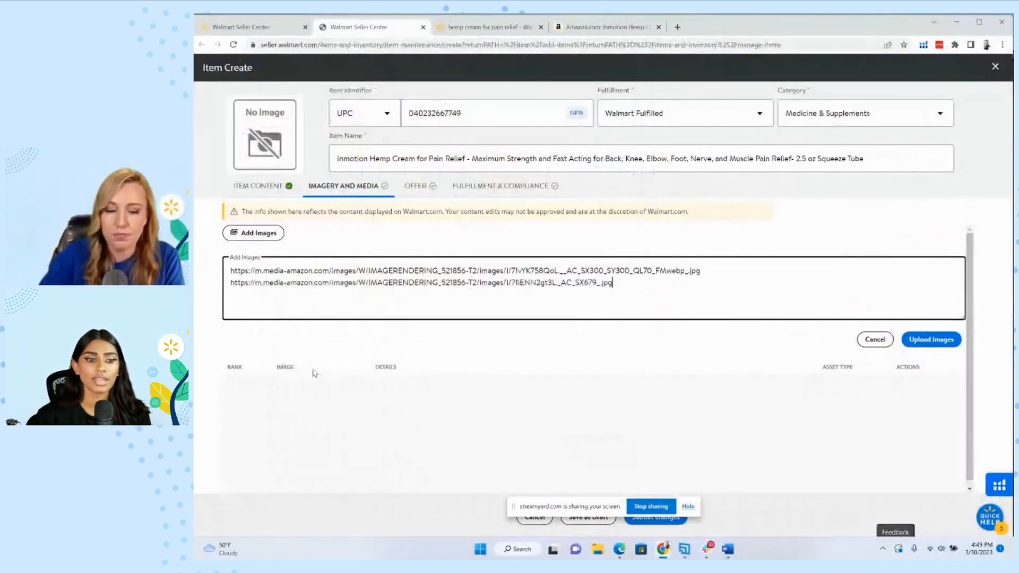
key(Return)
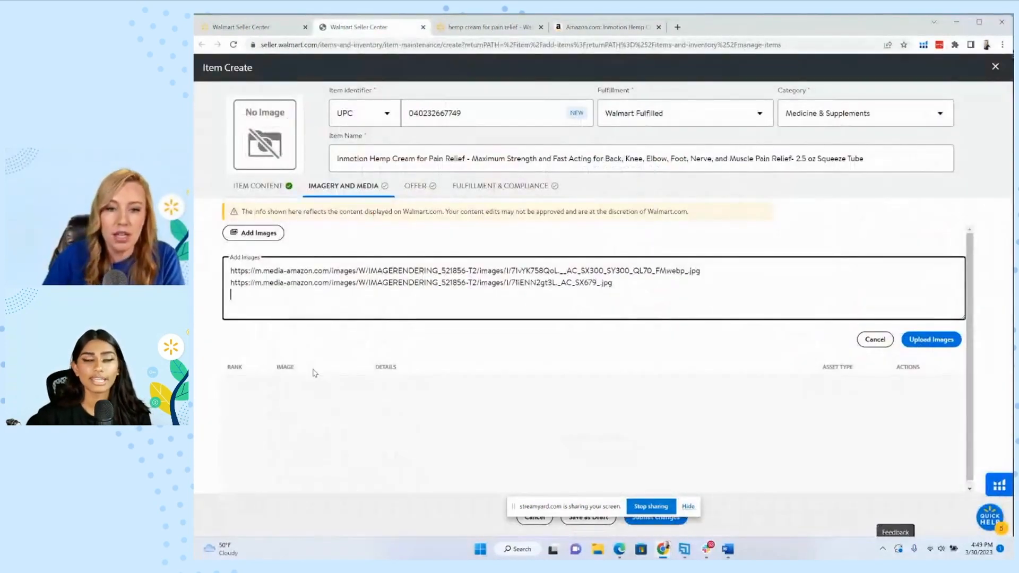
- Copy the address of the ingredients image from Amazon and paste it on two separate lines of the listing's image URLs
click(607, 26)
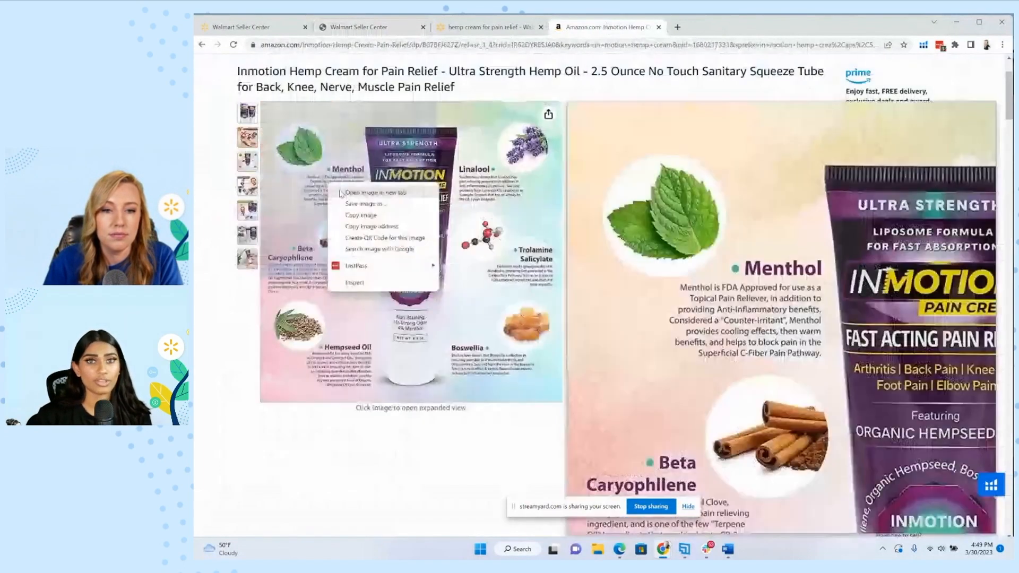
click(364, 26)
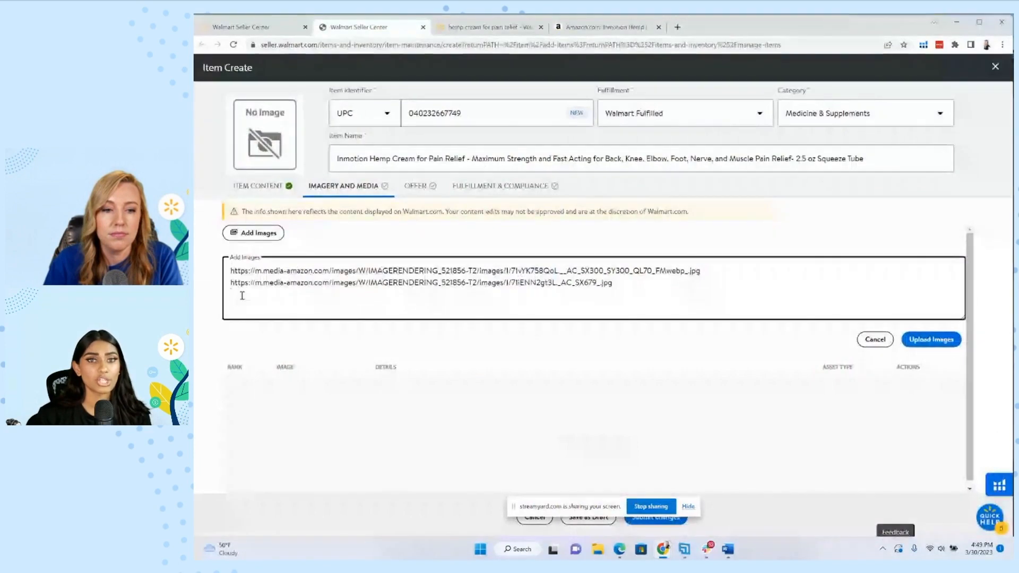
right_click(239, 296)
click(285, 373)
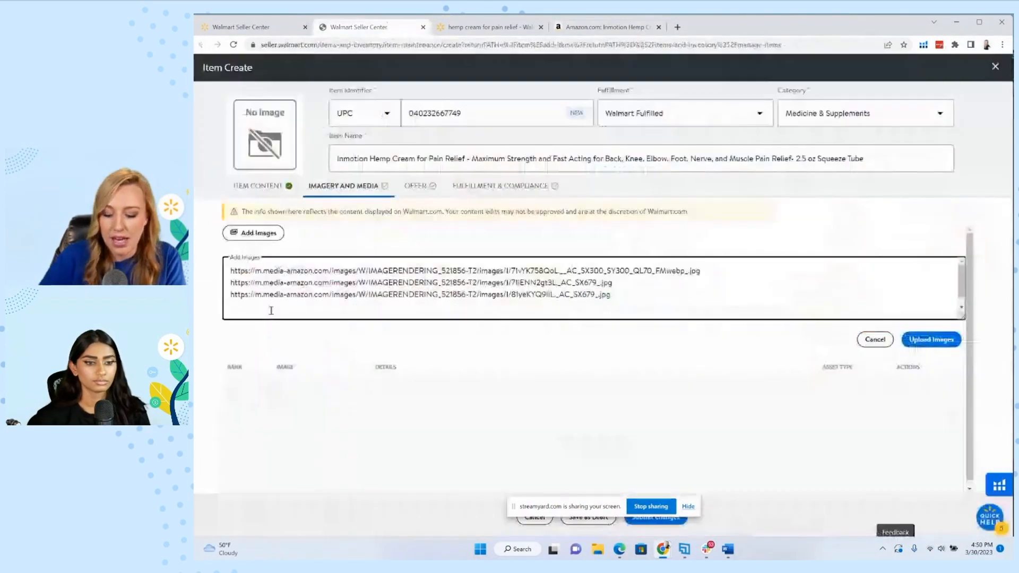
right_click(271, 311)
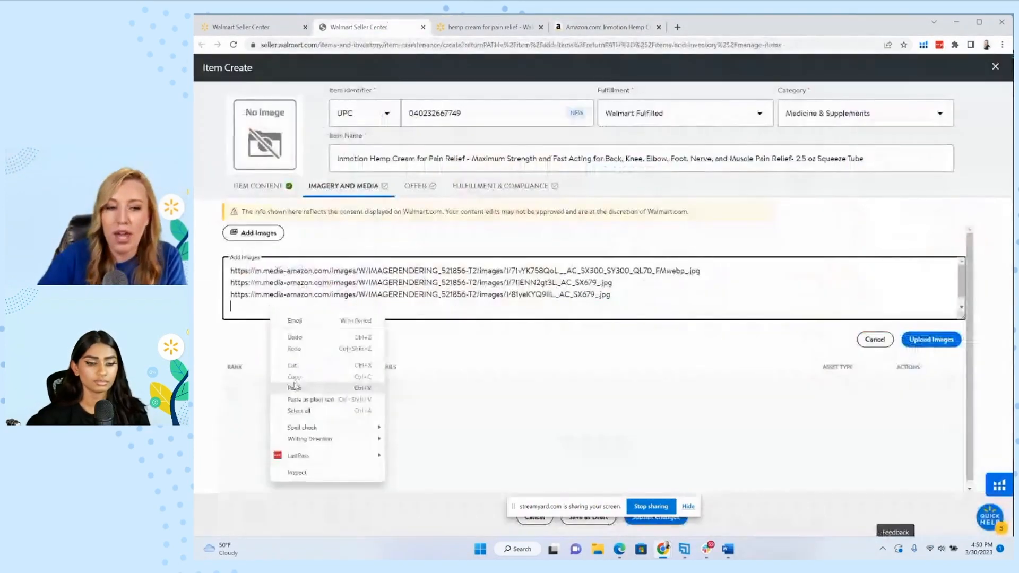
click(292, 387)
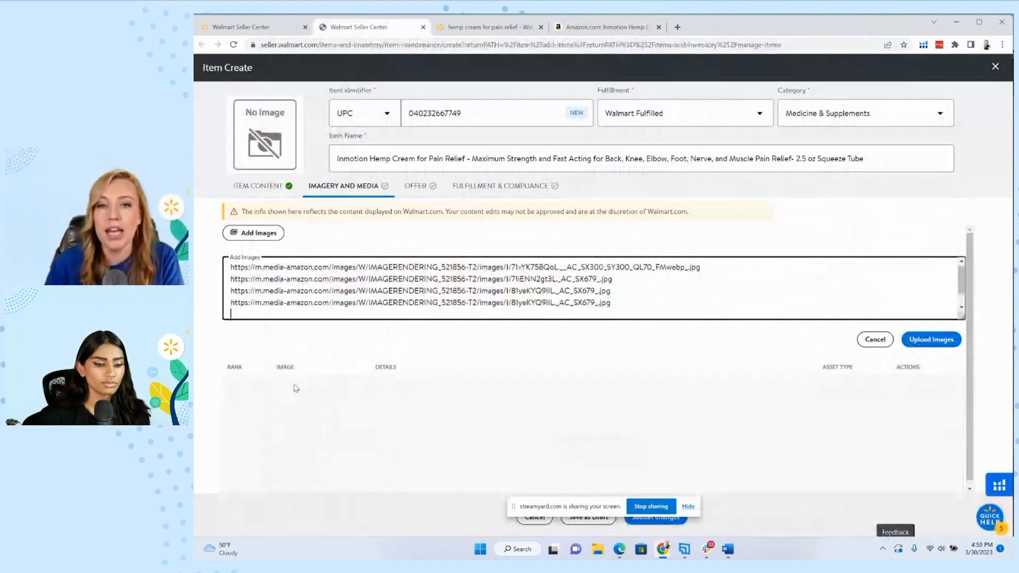
- Add the Amazon address of the Dual-Action Pain Relief Formula image to the listing's image URLs and upload the images
click(596, 30)
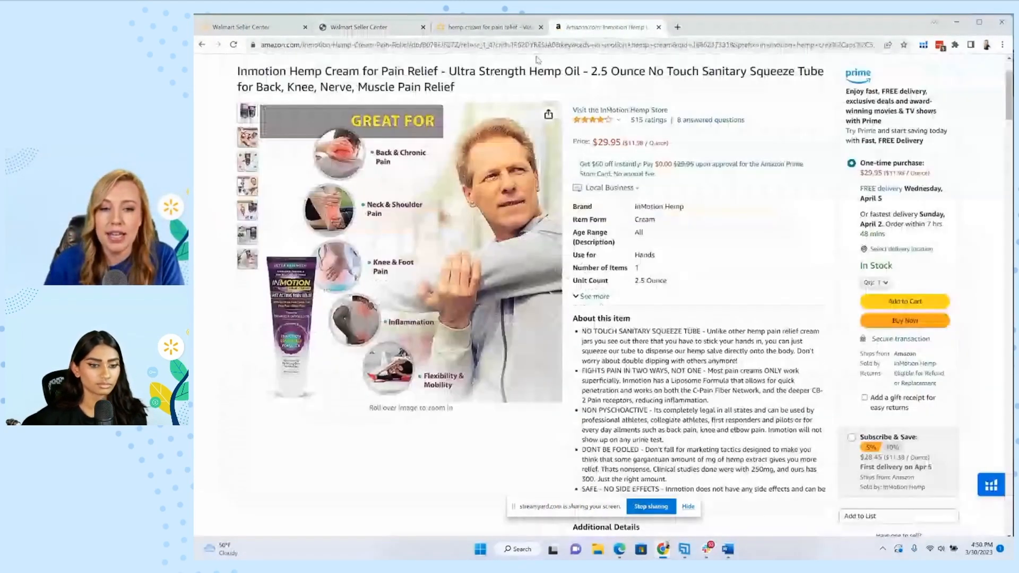
mouse_move(247, 211)
right_click(385, 230)
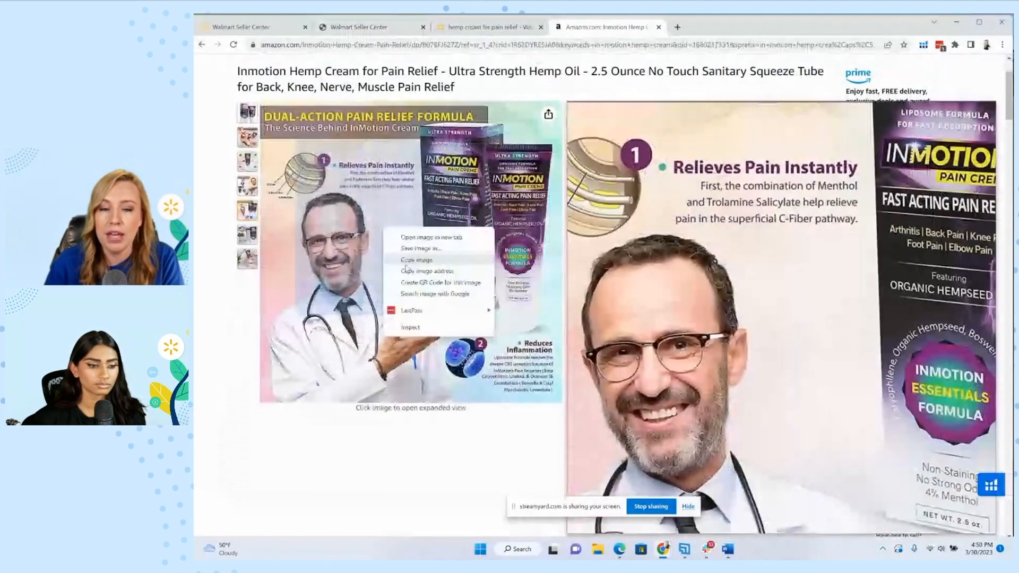
click(416, 260)
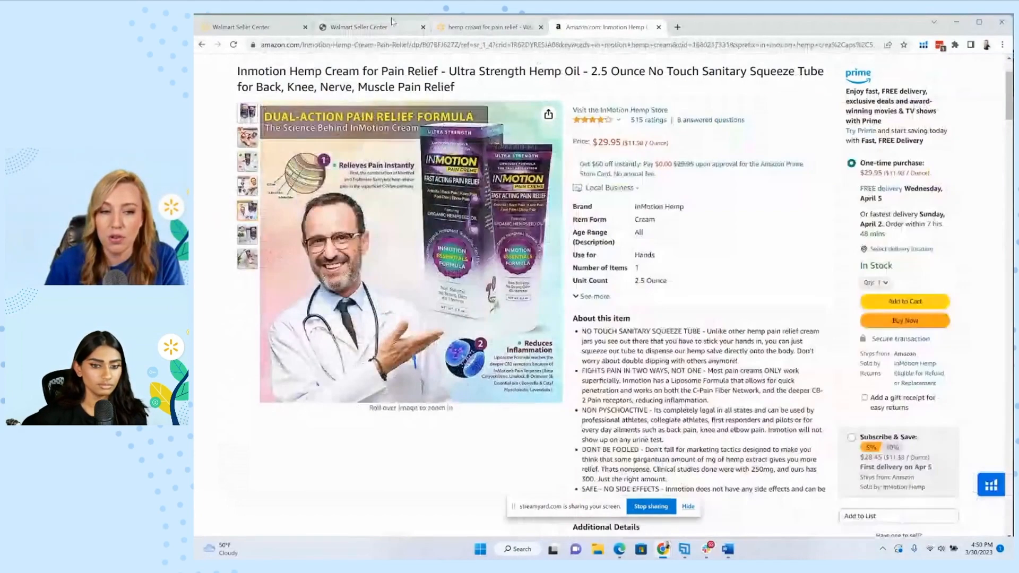
click(391, 22)
right_click(258, 313)
click(285, 394)
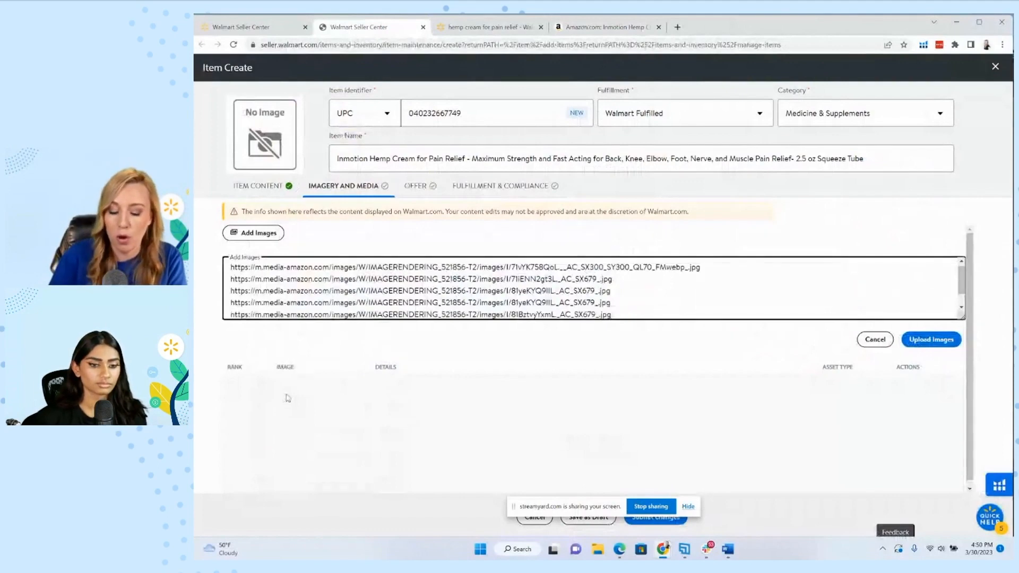
key(Return)
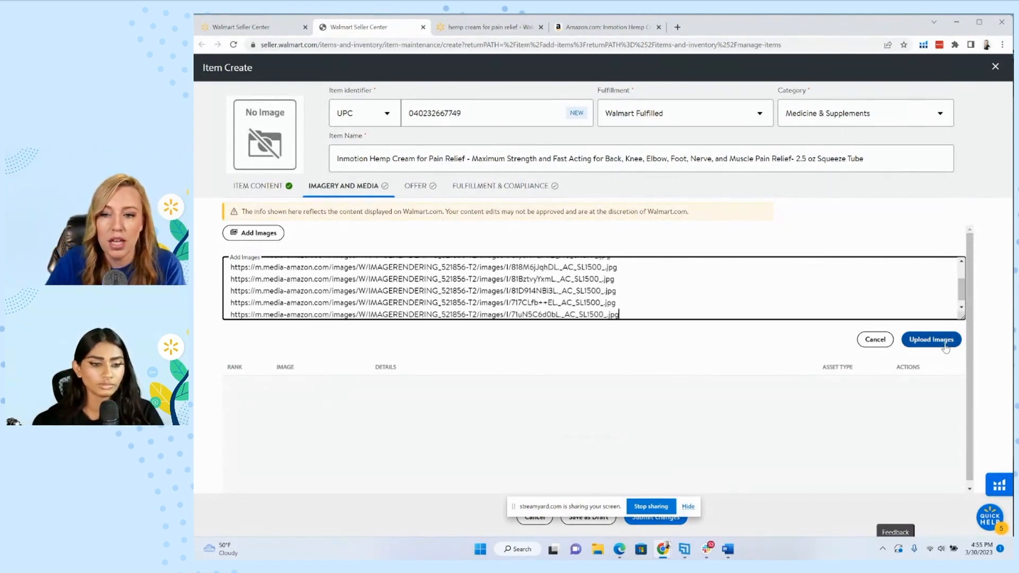
click(944, 344)
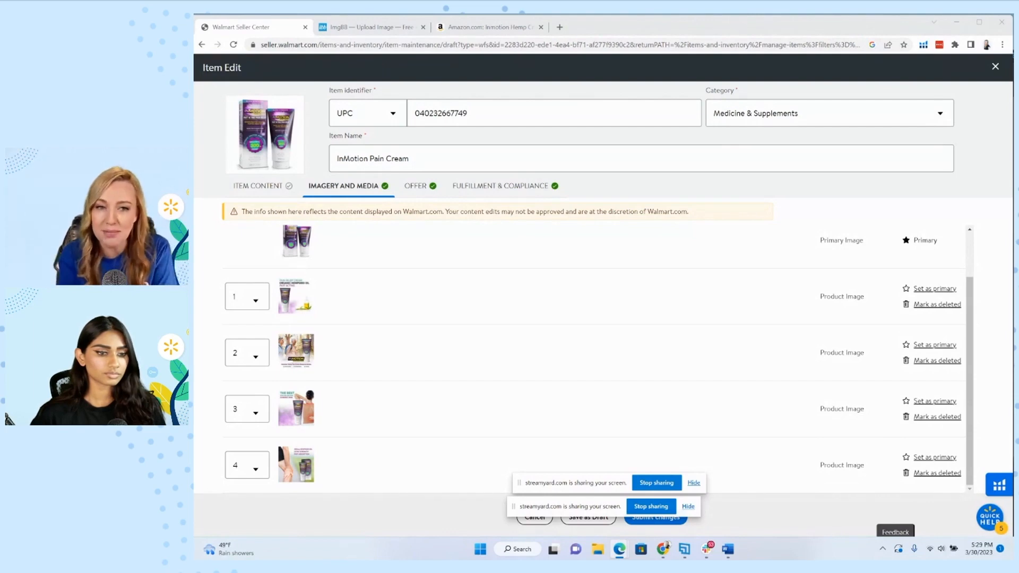
- Examine the rank choices for the first product image, and review the offer's selling price, sale restrictions and site dates
click(409, 265)
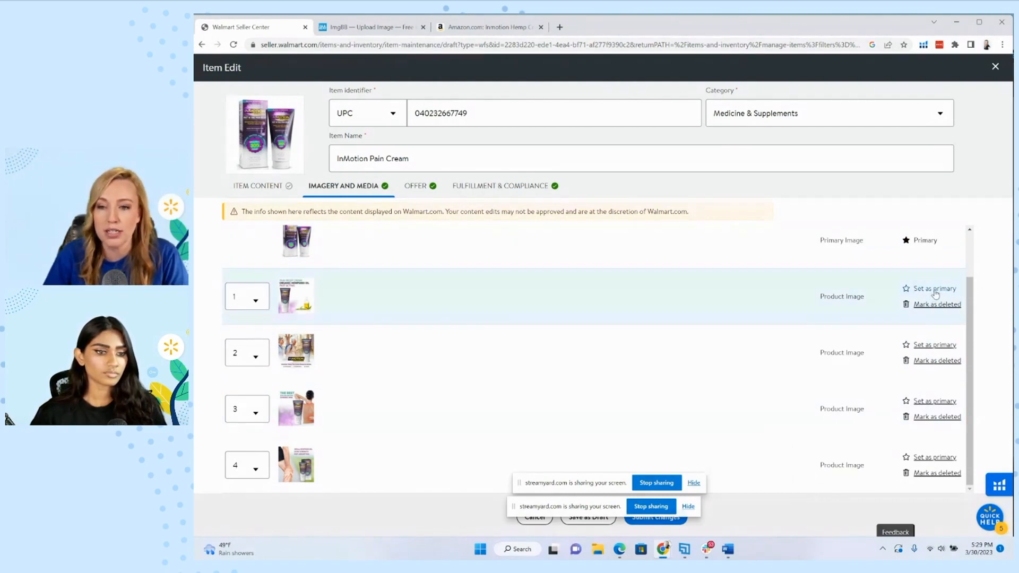
click(256, 302)
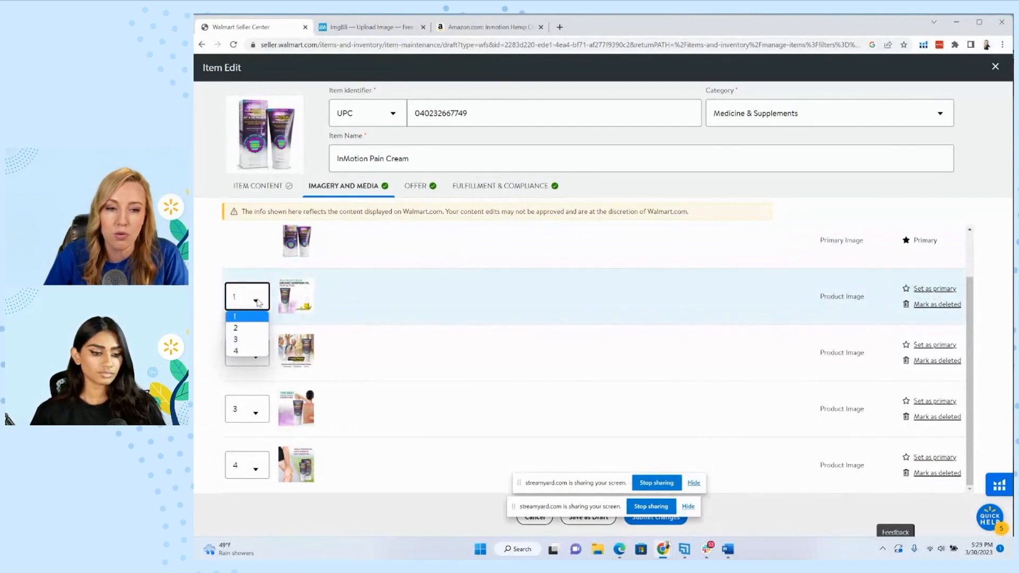
click(257, 302)
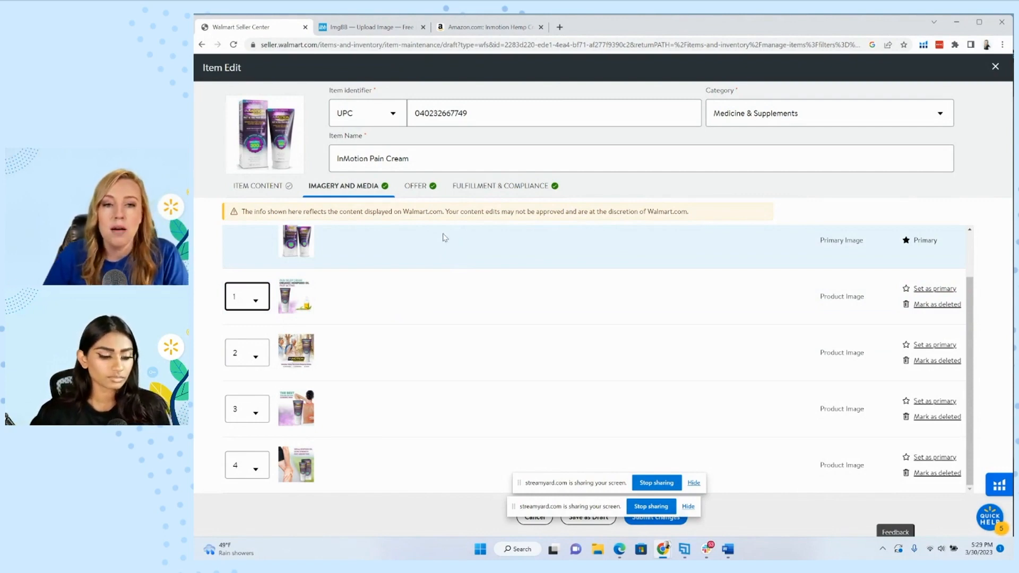
click(418, 192)
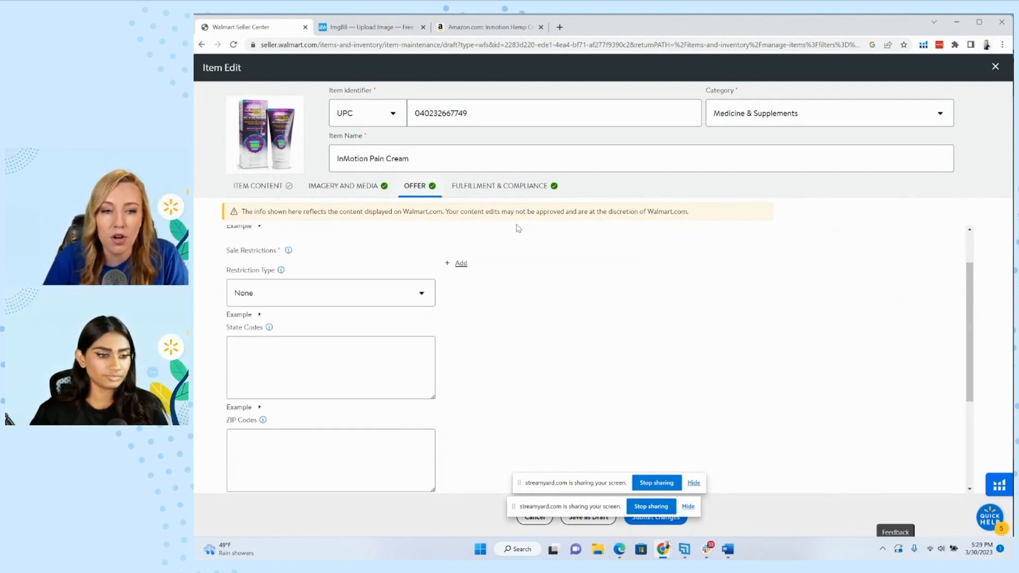
scroll(411, 258, up, 1)
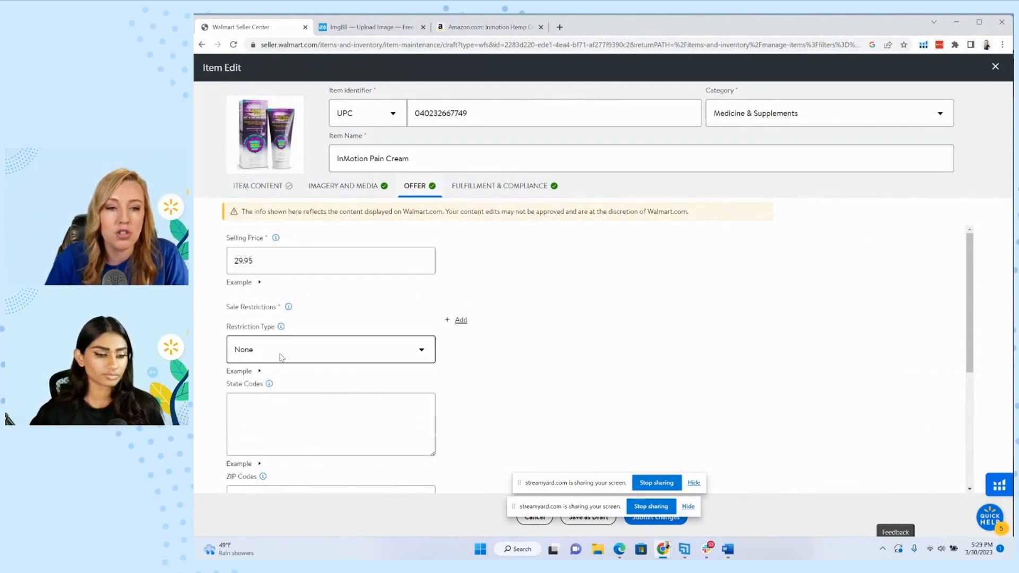
scroll(310, 349, down, 1)
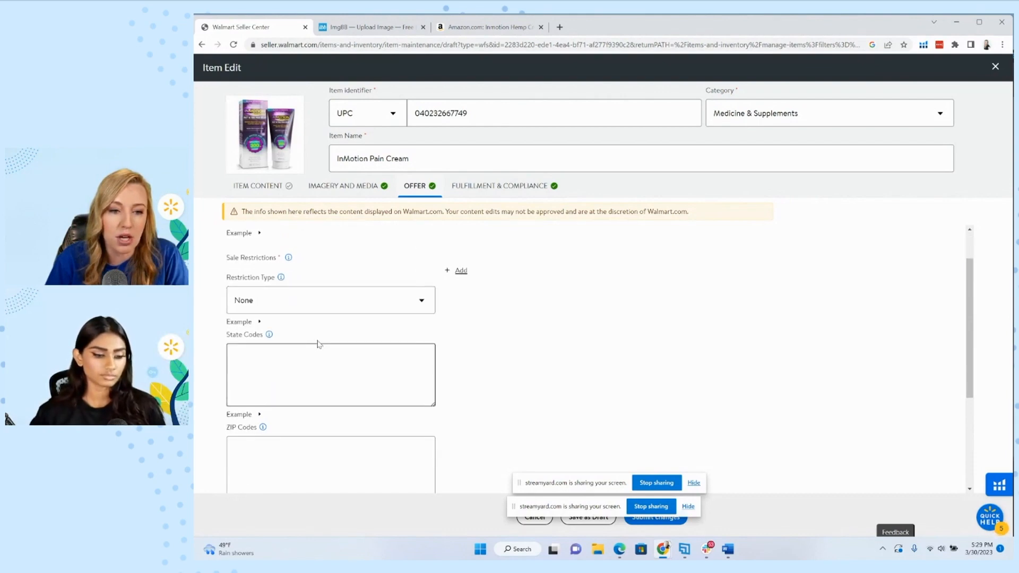
scroll(317, 344, down, 3)
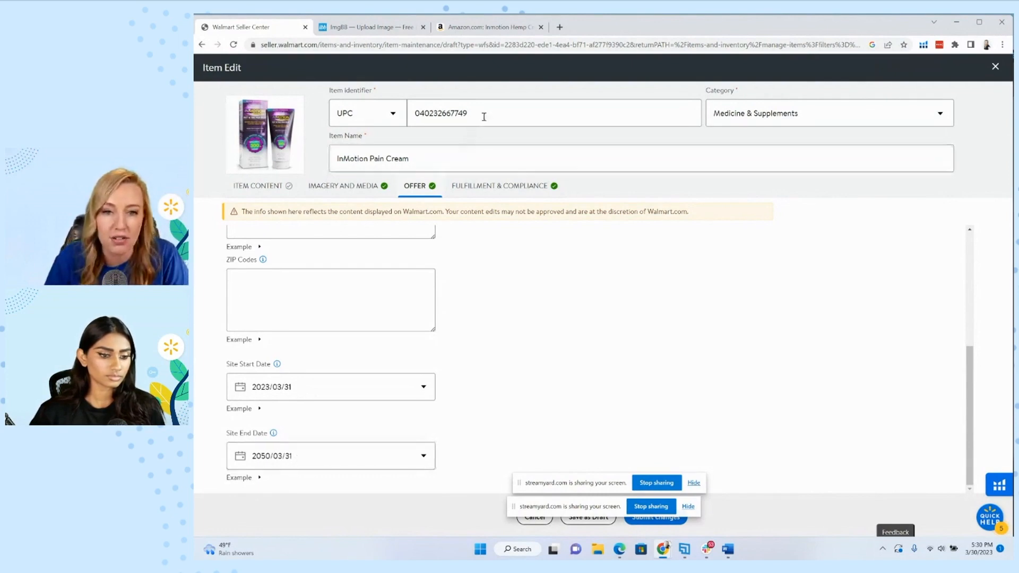
- Open the fulfillment and compliance section and set the Each weight to 0.25 lbs
click(497, 190)
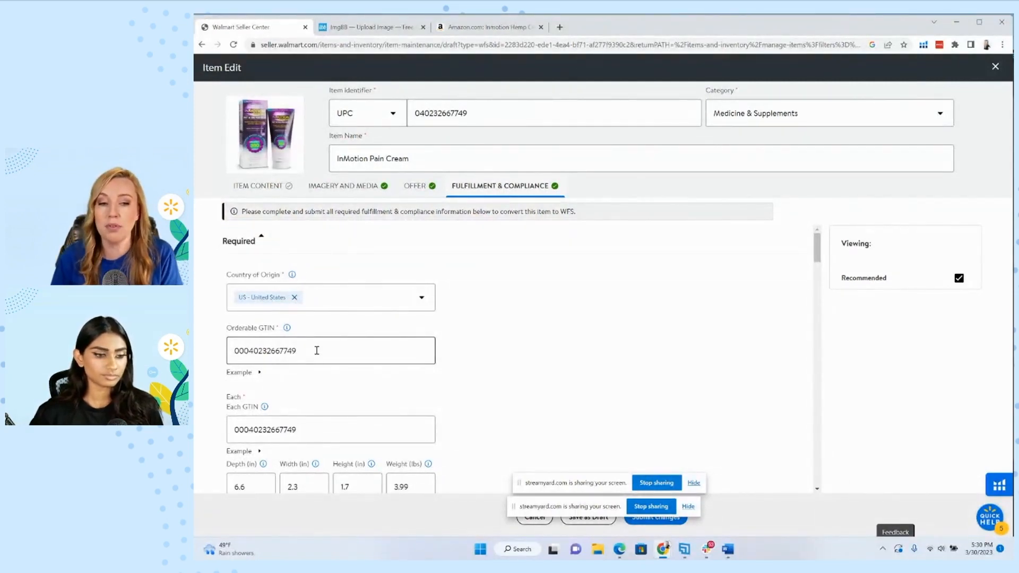
scroll(333, 350, down, 1)
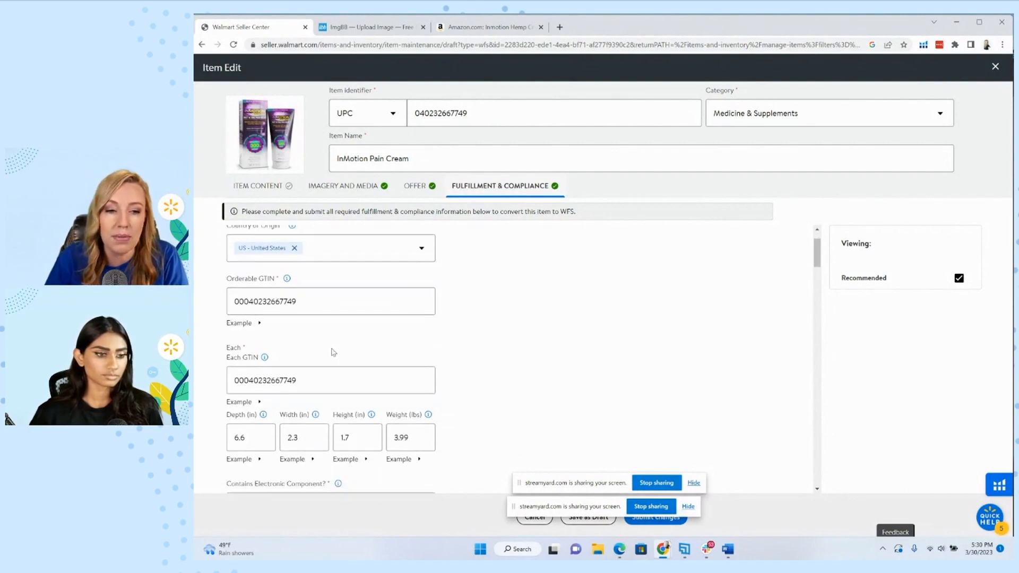
scroll(333, 352, down, 1)
click(308, 336)
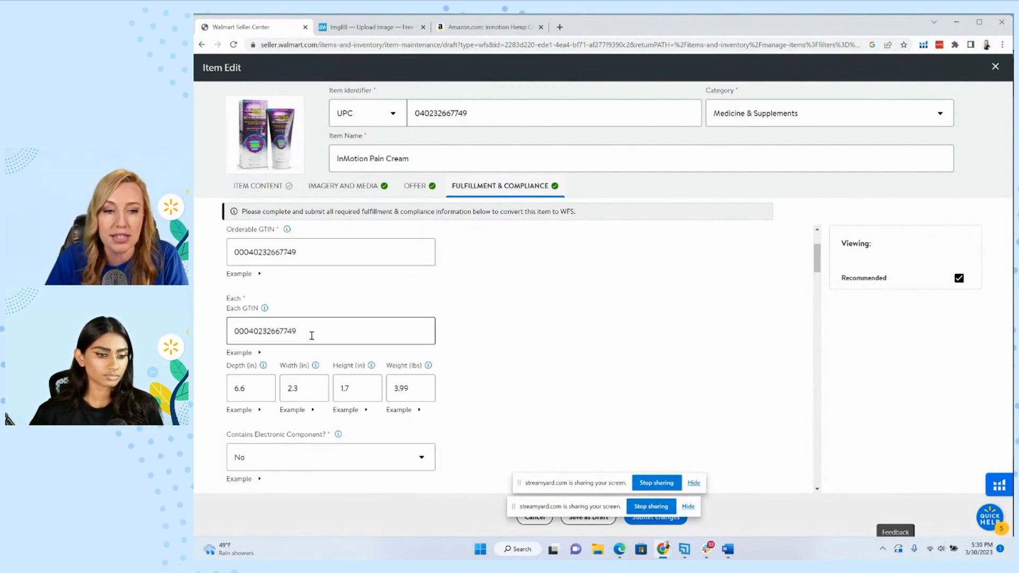
scroll(341, 325, down, 2)
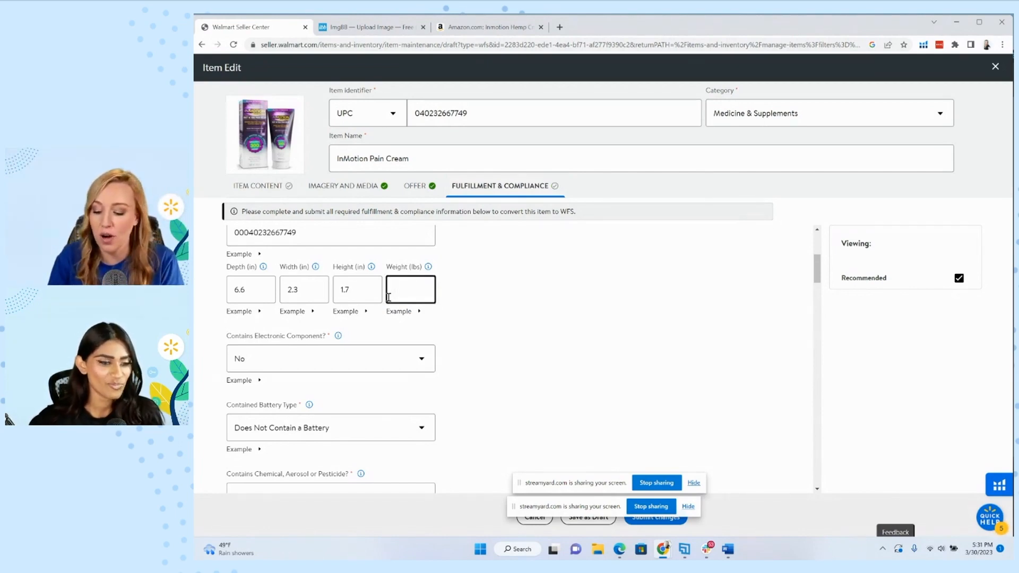
text(0.25)
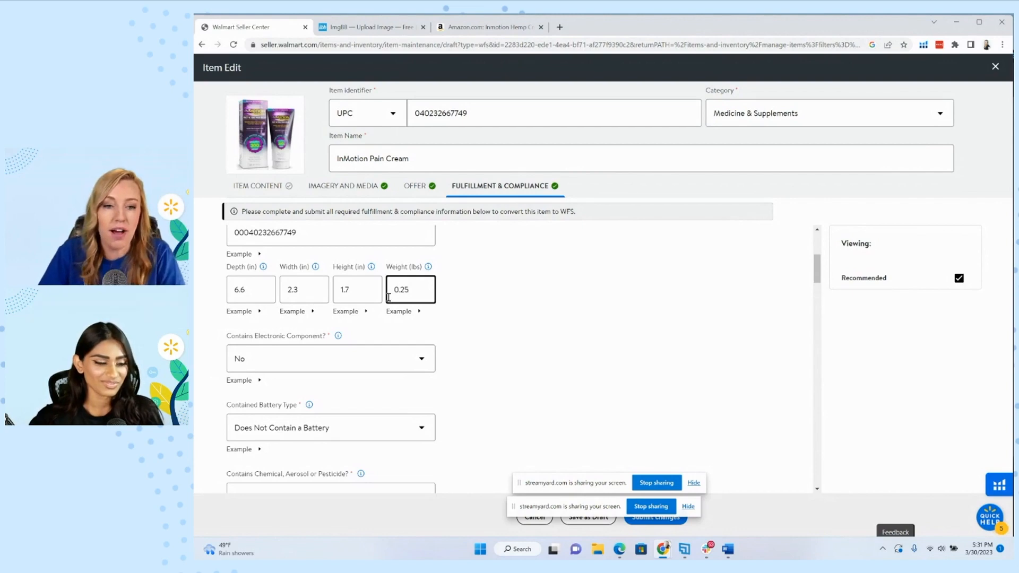
- Review the battery, chemical, net content and inner pack fields, and submit the listing's changes
scroll(318, 276, down, 2)
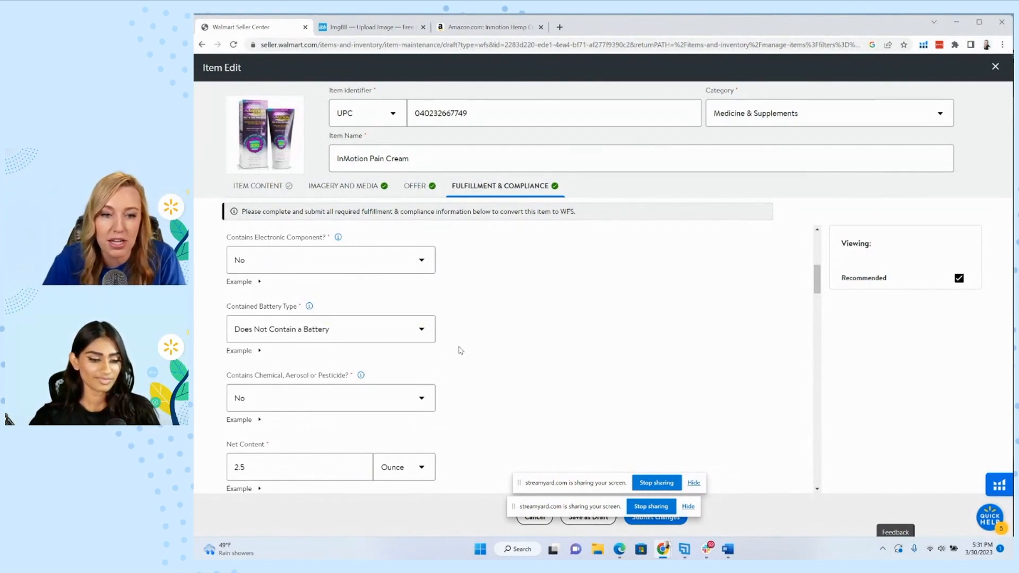
scroll(470, 352, down, 1)
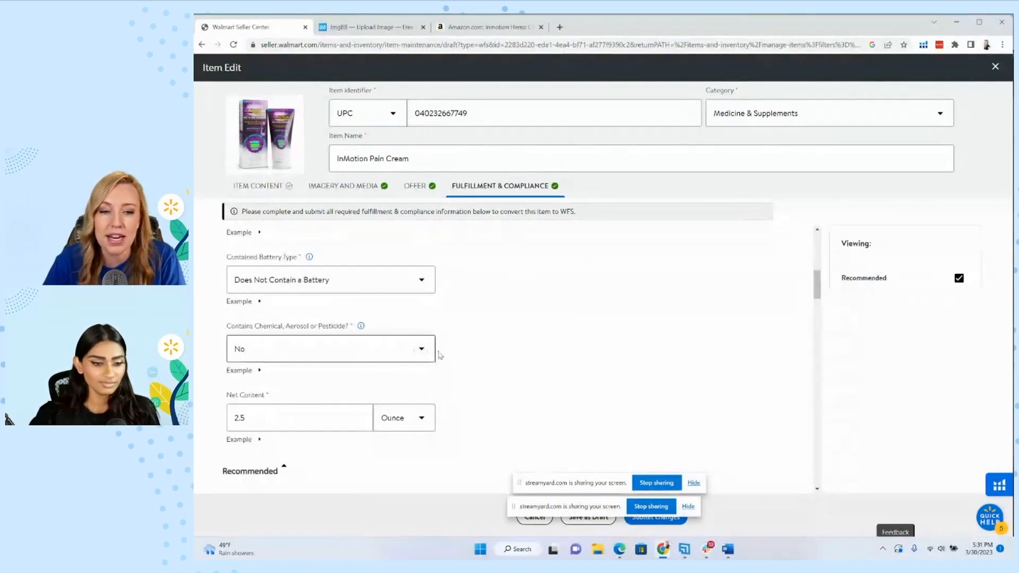
scroll(444, 356, down, 3)
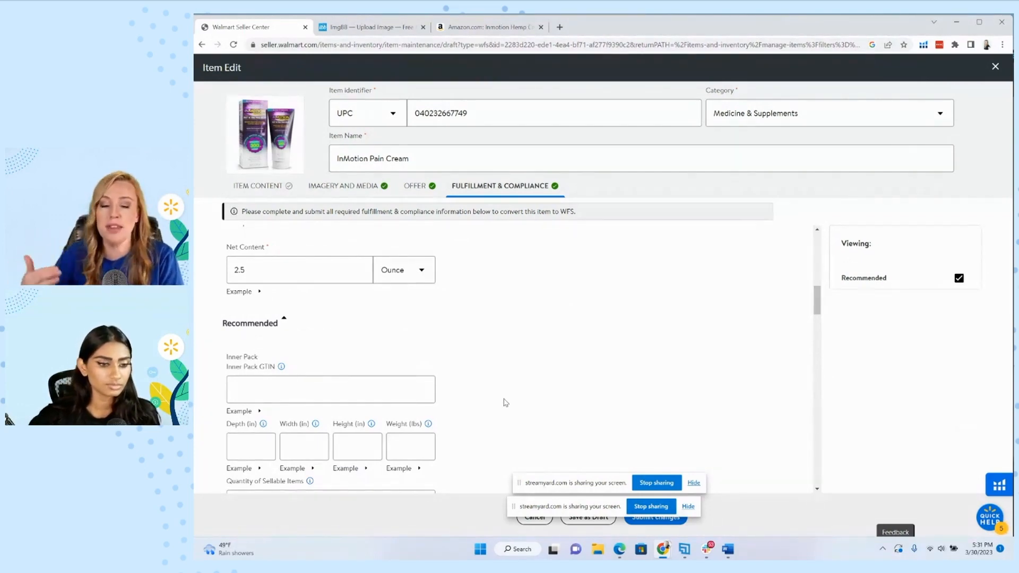
scroll(553, 407, up, 2)
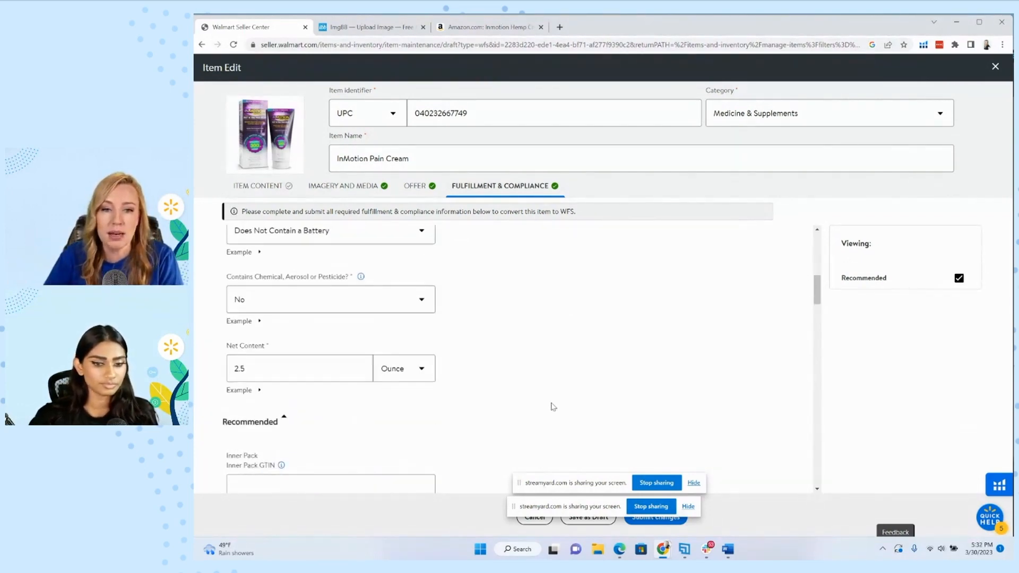
scroll(554, 407, up, 1)
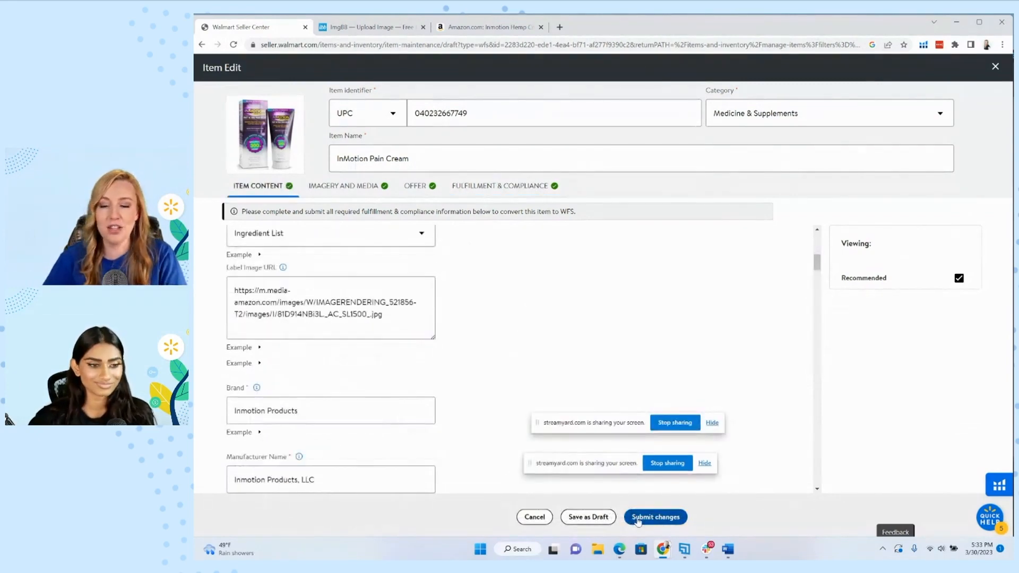
click(638, 517)
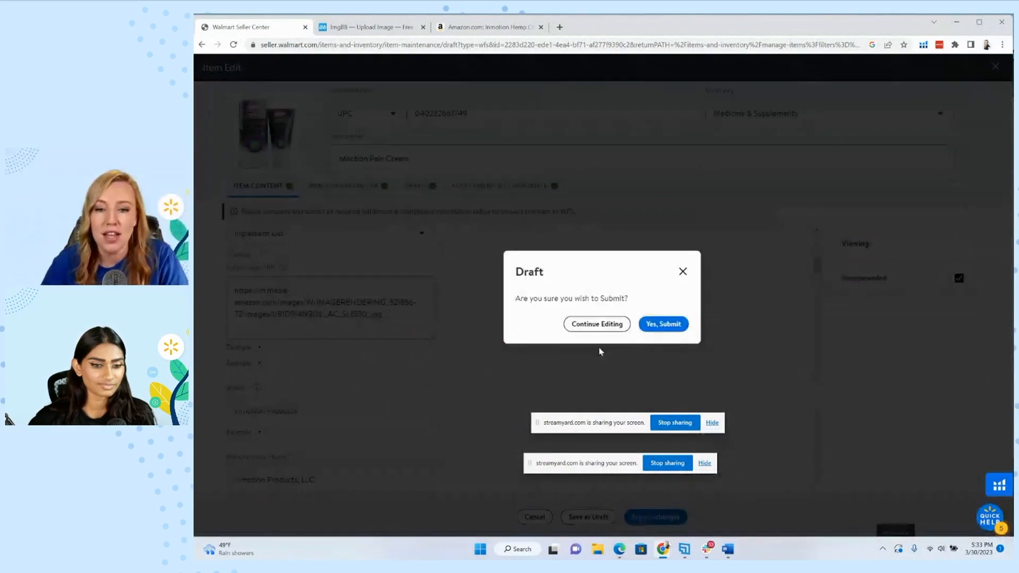
click(658, 324)
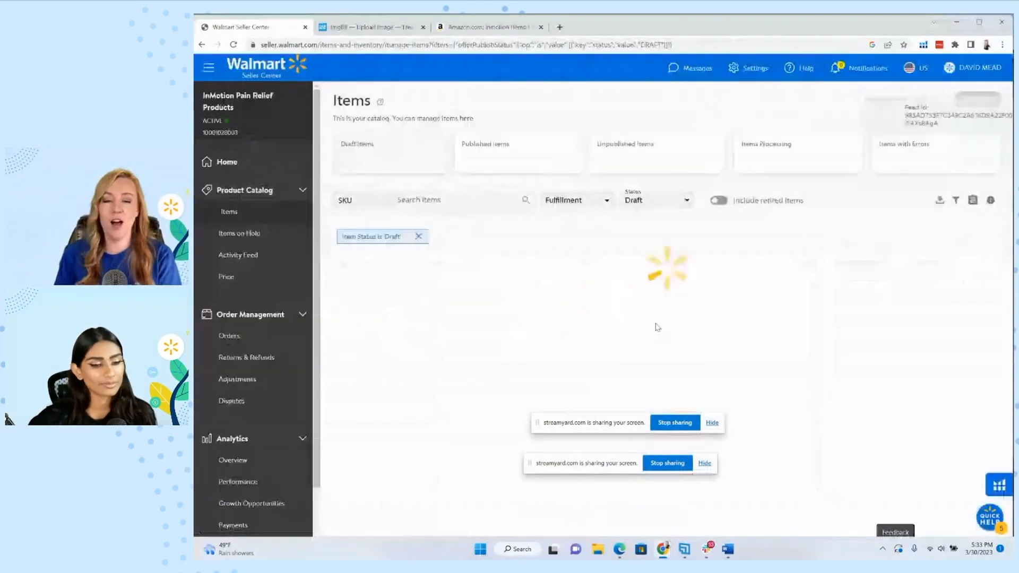